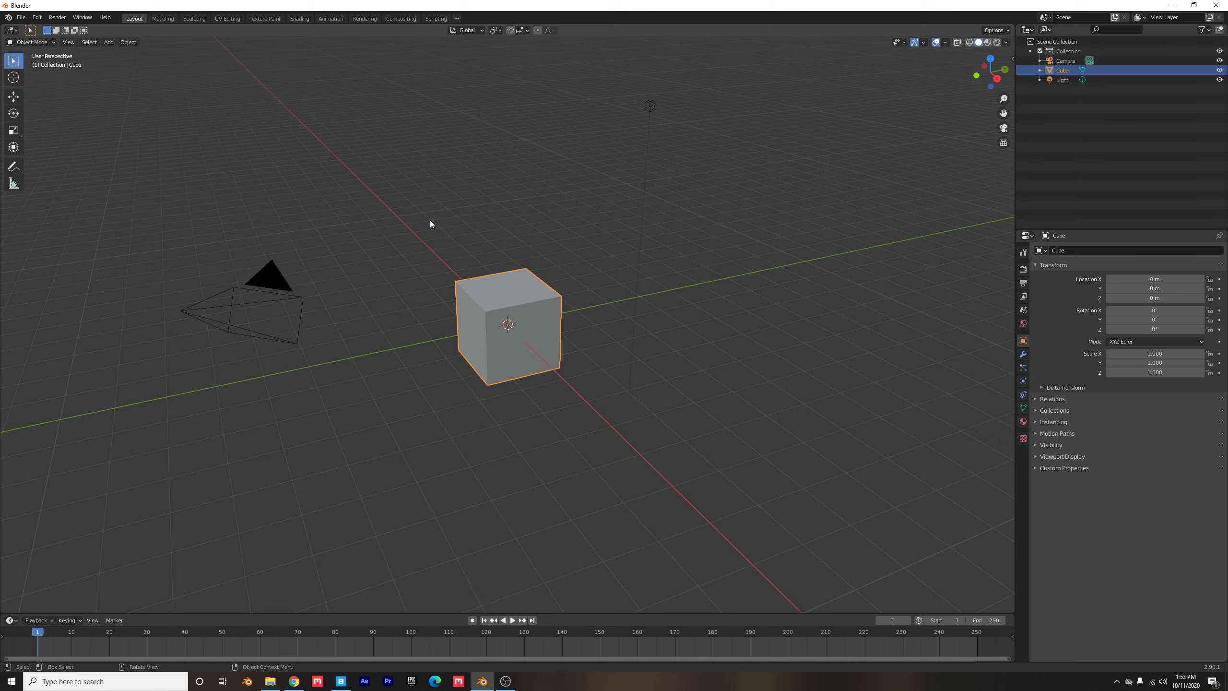
Step: Set the render engine to Cycles with GPU Compute as the device
{"action": "left_click", "coordinate": [1024, 269]}
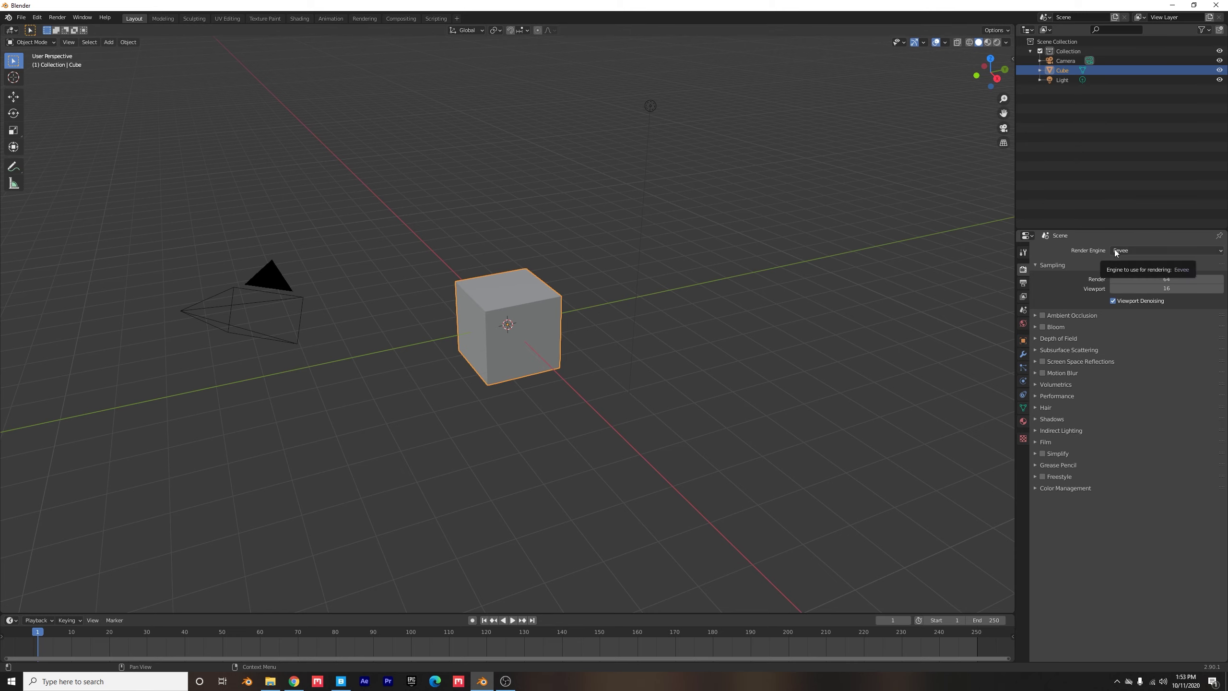
{"action": "left_click", "coordinate": [1116, 251]}
{"action": "left_click", "coordinate": [1126, 277]}
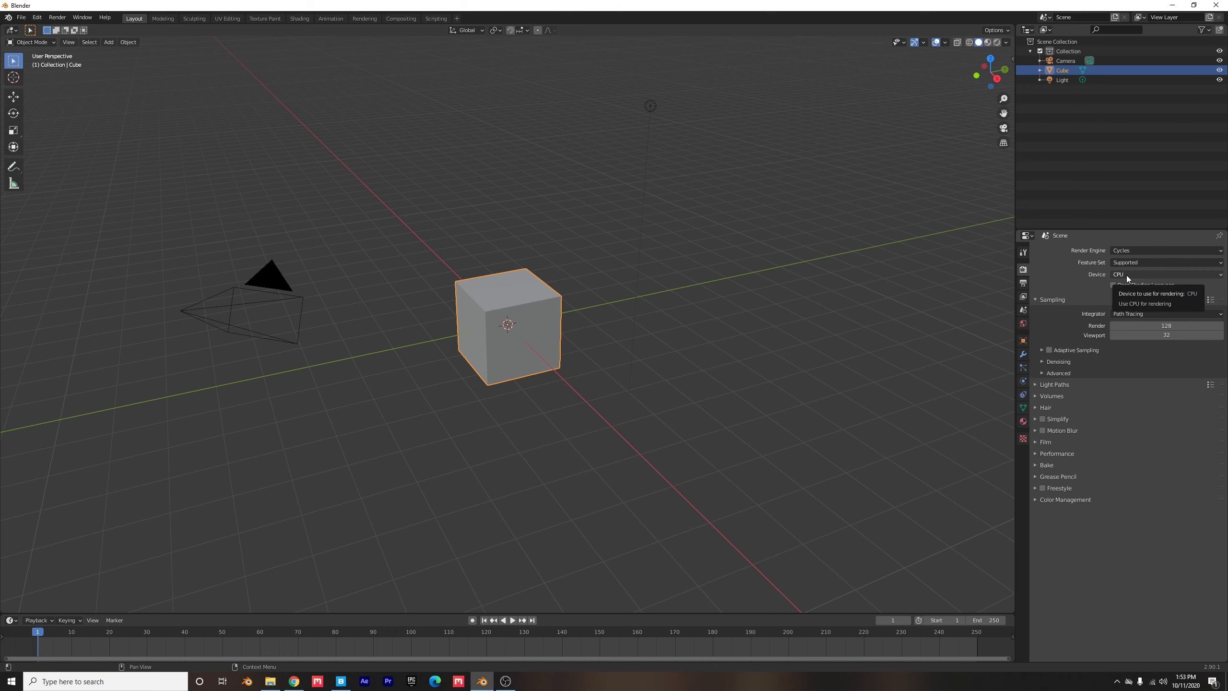
{"action": "left_click", "coordinate": [1127, 275]}
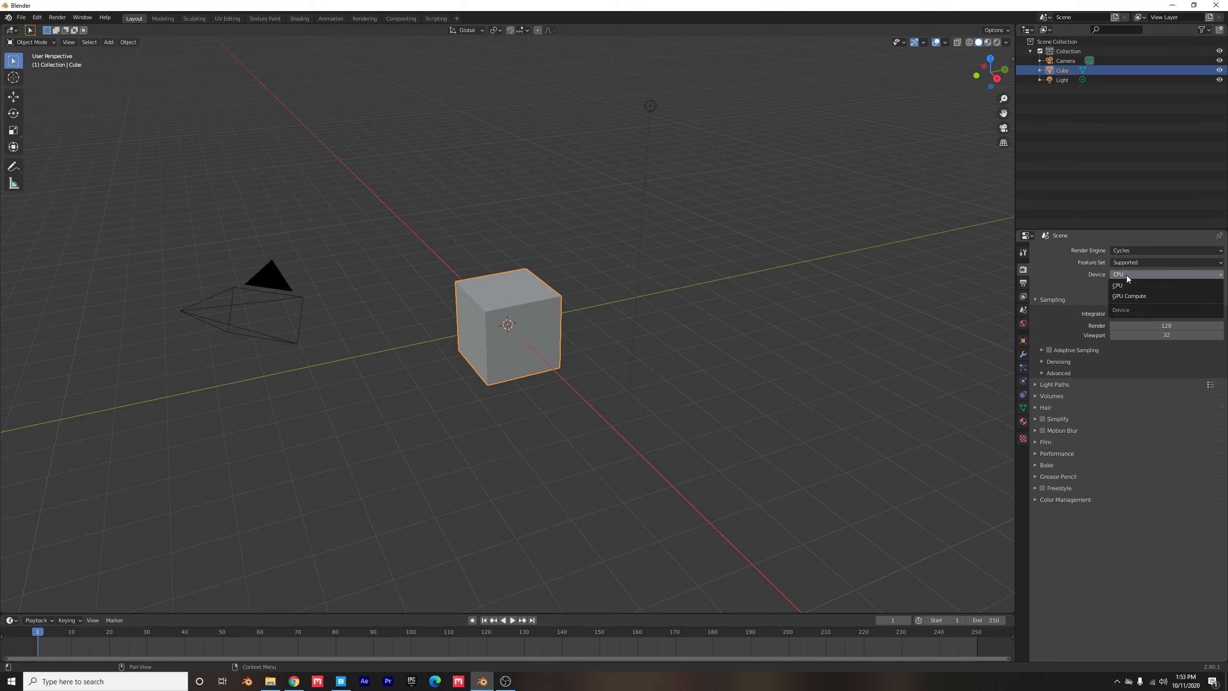
{"action": "left_click", "coordinate": [1120, 294]}
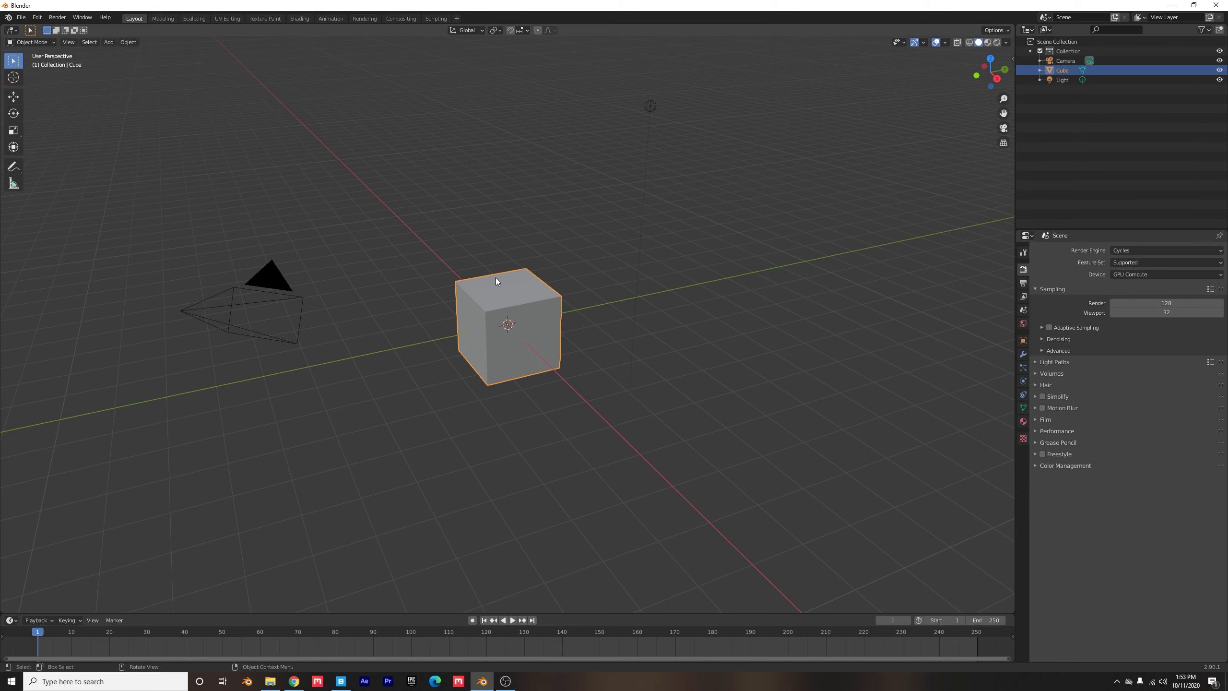
Step: Extrude the cube's top face in front view through eight freehand segments, forming an arch that curves over and back down
{"action": "key", "text": "Tab"}
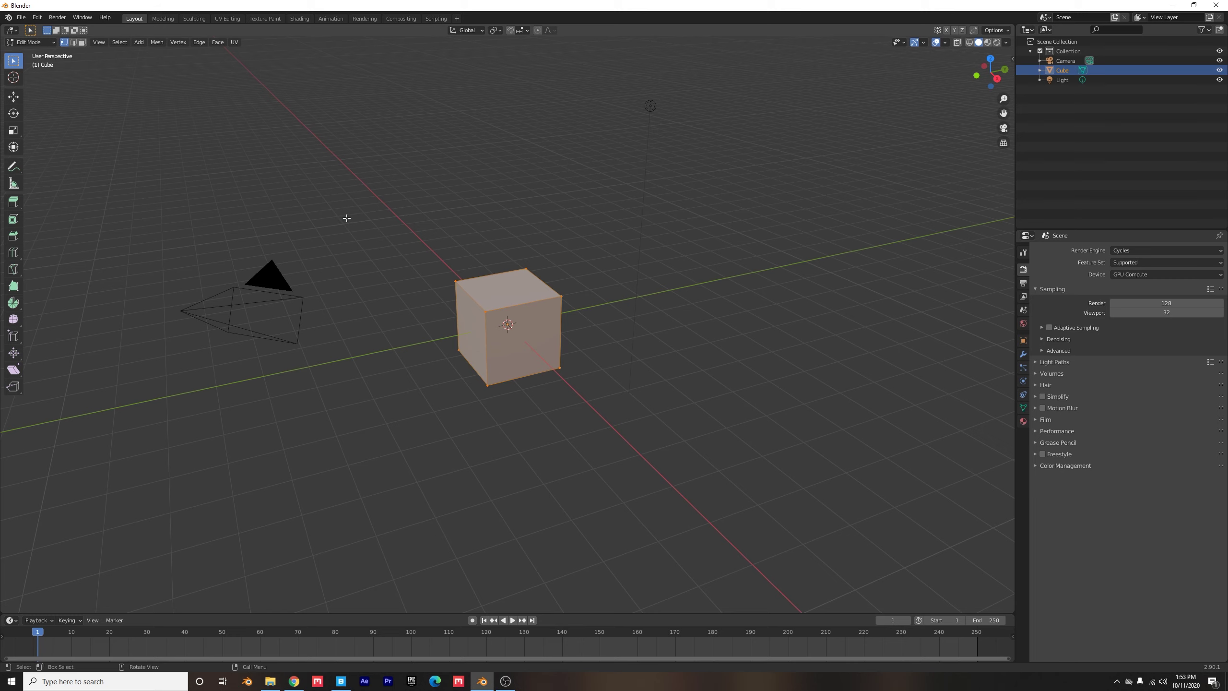
{"action": "left_click", "coordinate": [83, 43]}
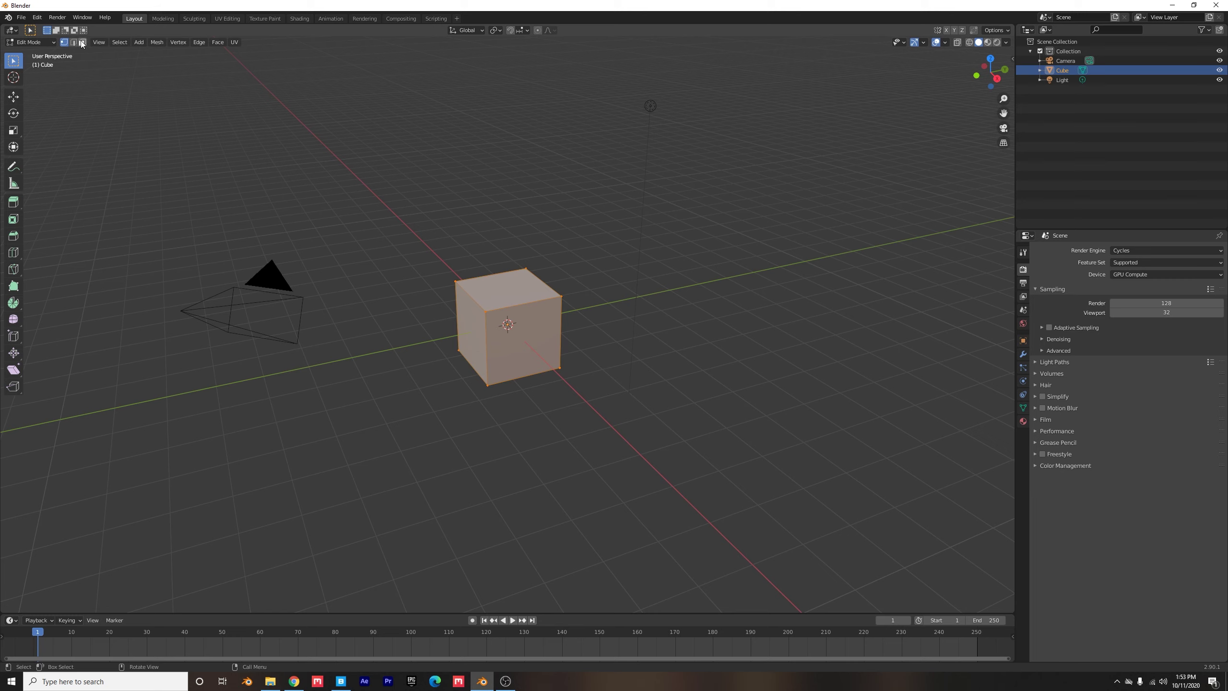
{"action": "left_click", "coordinate": [501, 294]}
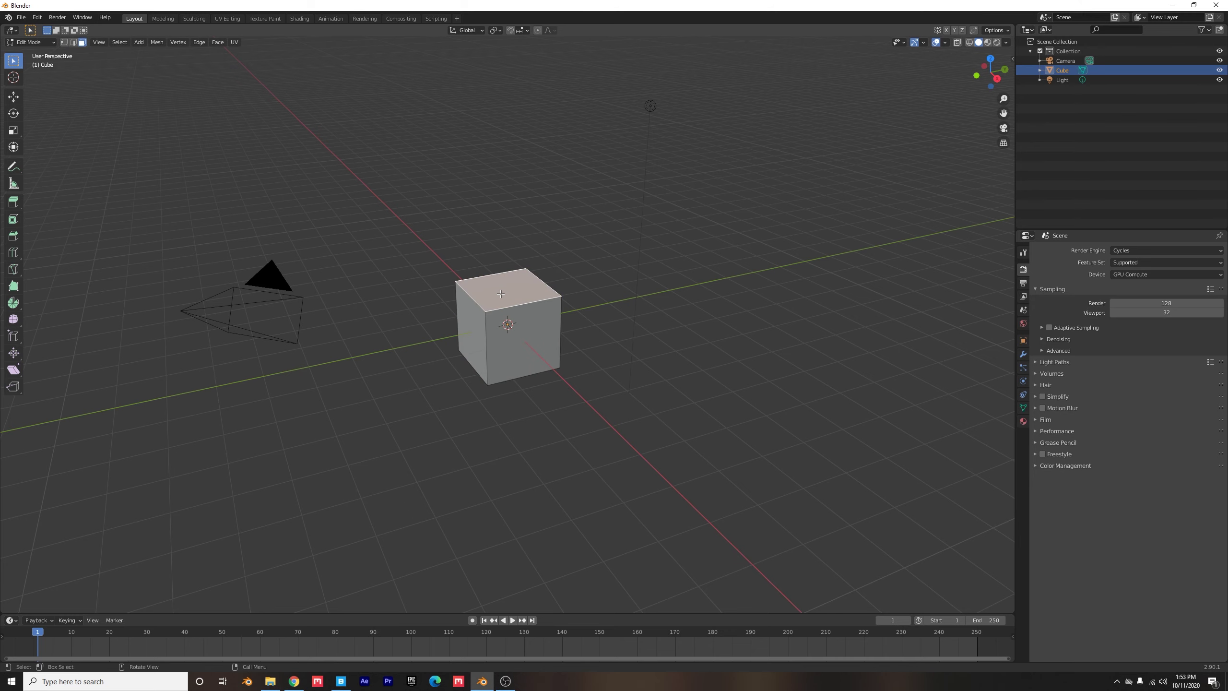
{"action": "key", "text": "KP_1"}
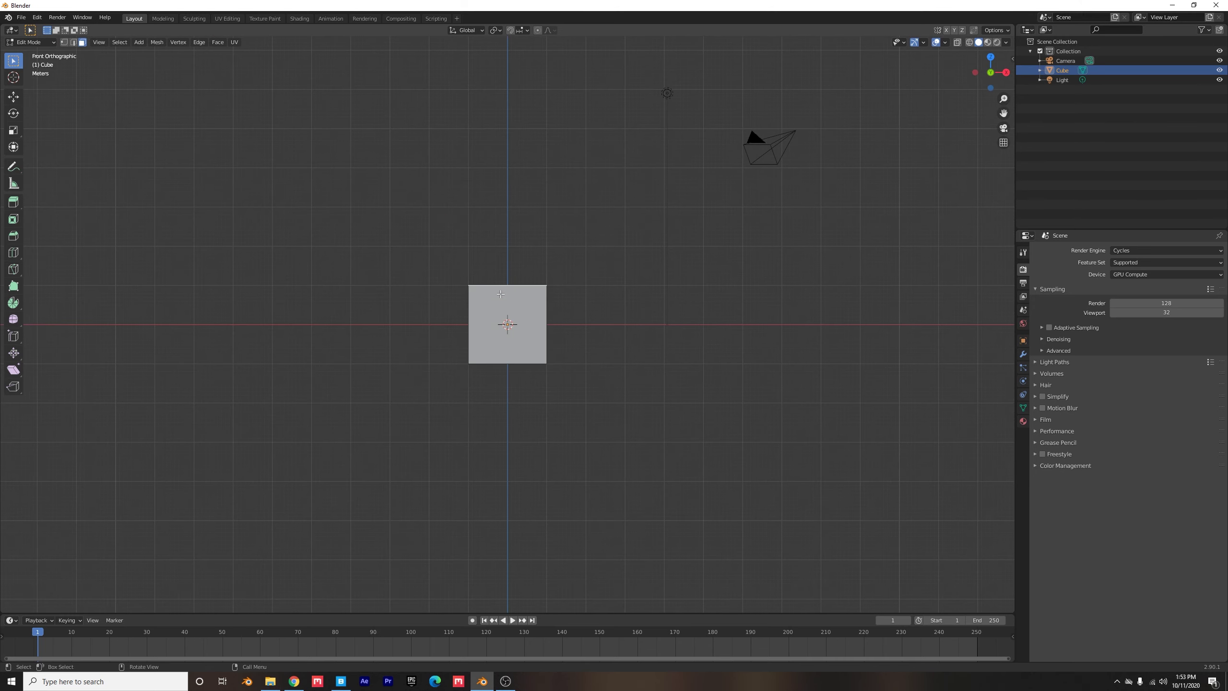
{"action": "scroll", "coordinate": [515, 292], "scroll_direction": "down", "scroll_amount": 2}
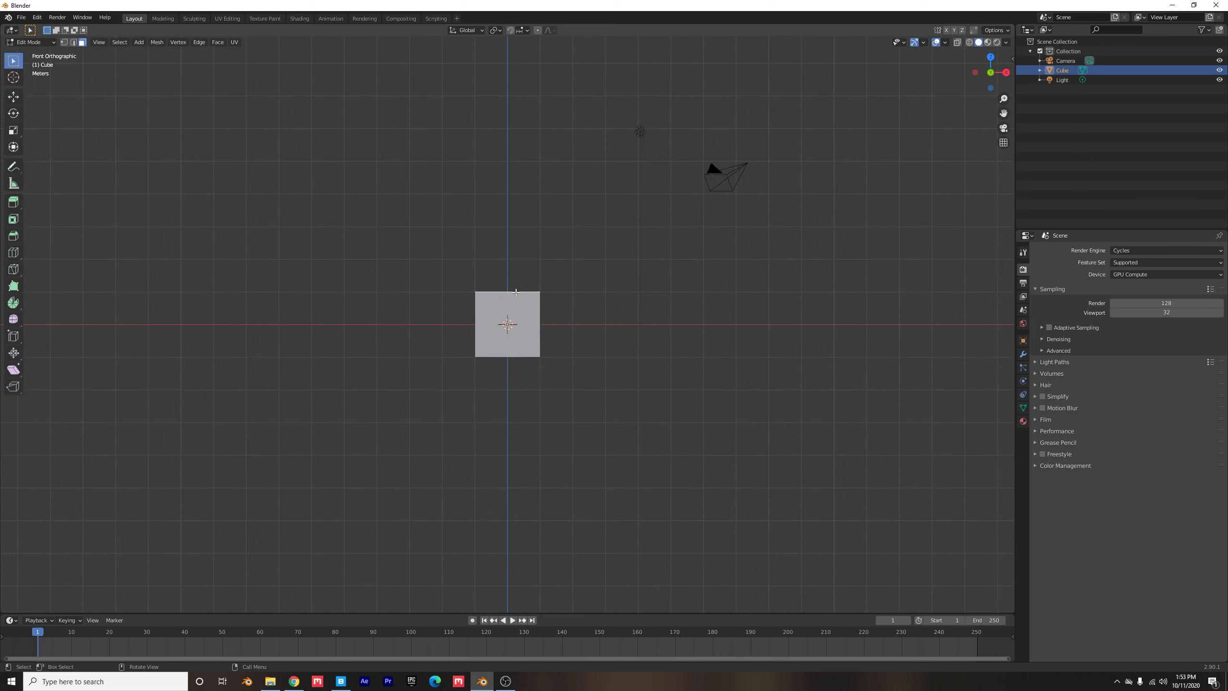
{"action": "right_click", "coordinate": [517, 245], "text": "ctrl"}
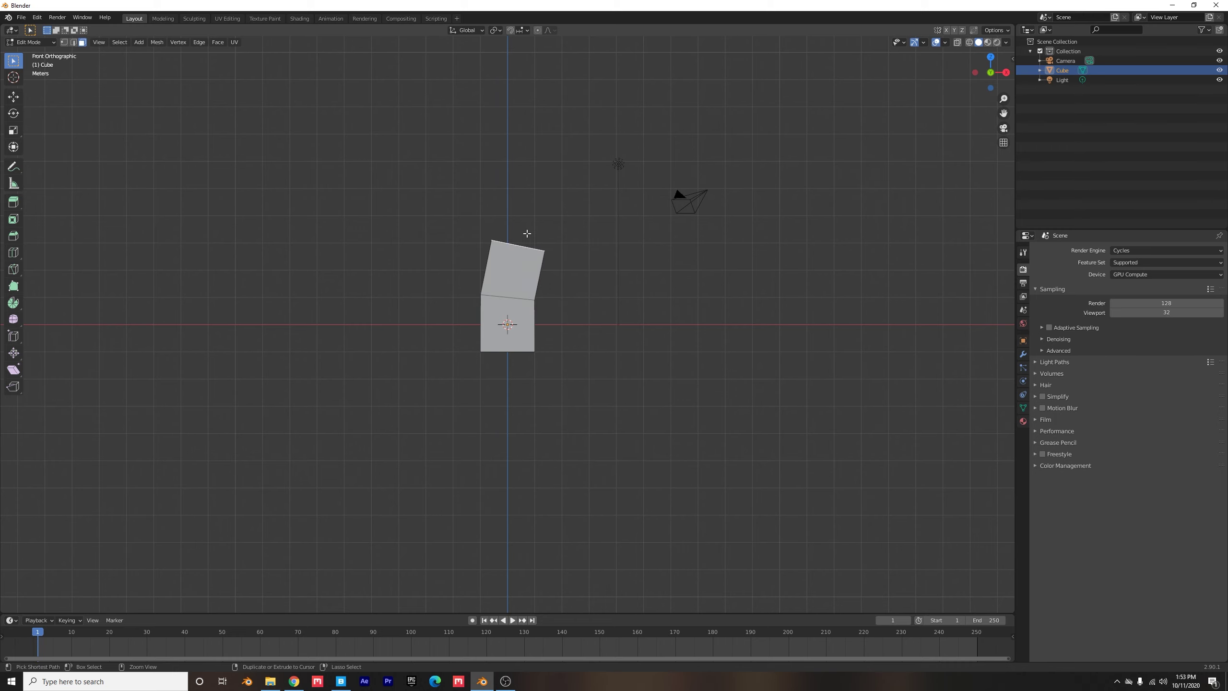
{"action": "right_click", "coordinate": [543, 213], "text": "ctrl"}
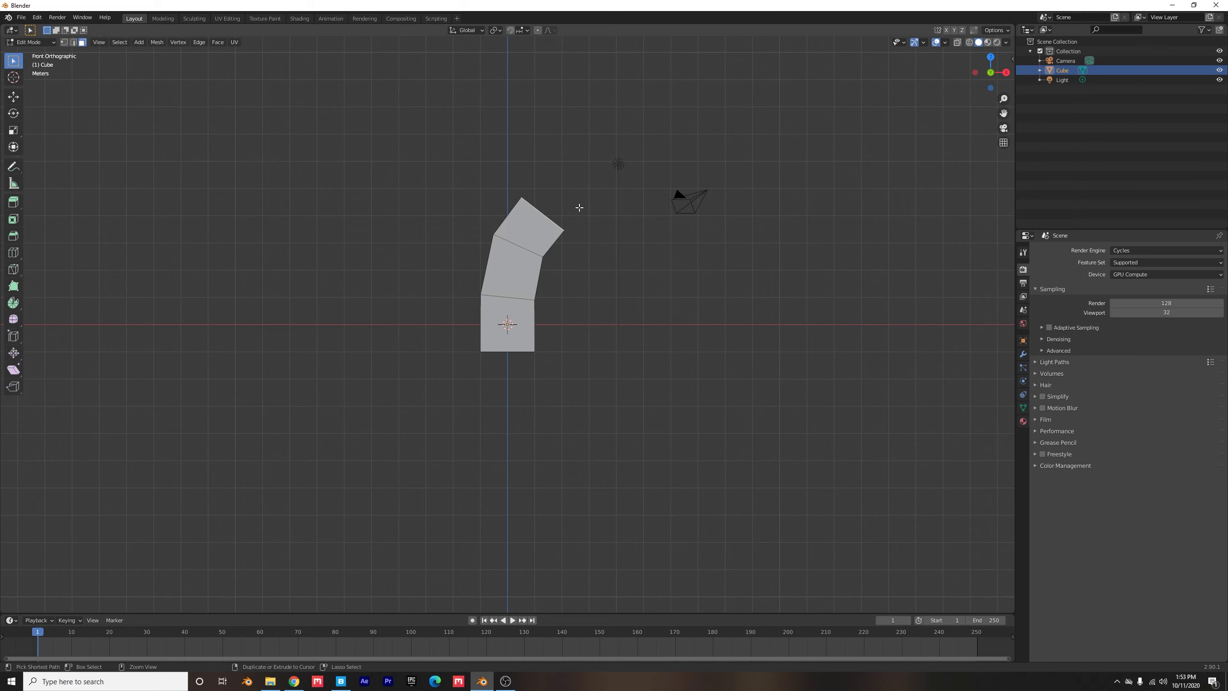
{"action": "right_click", "coordinate": [591, 195], "text": "ctrl"}
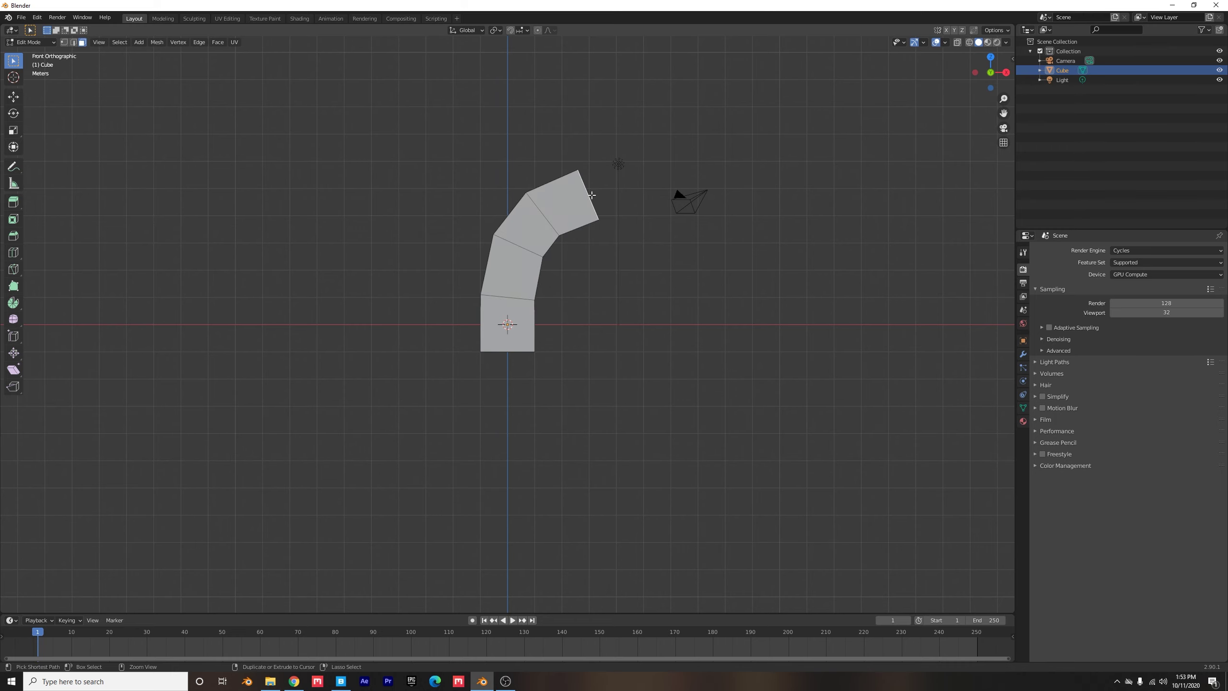
{"action": "right_click", "coordinate": [639, 198], "text": "ctrl"}
{"action": "right_click", "coordinate": [670, 218], "text": "ctrl"}
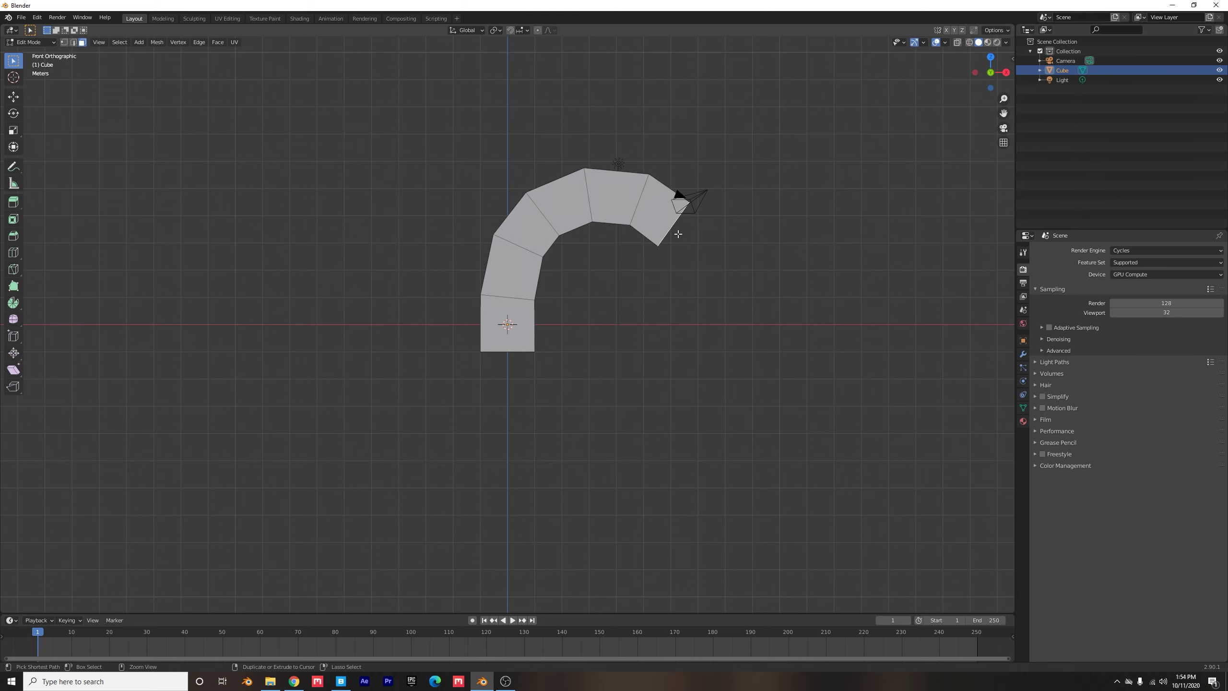
{"action": "right_click", "coordinate": [681, 275], "text": "ctrl"}
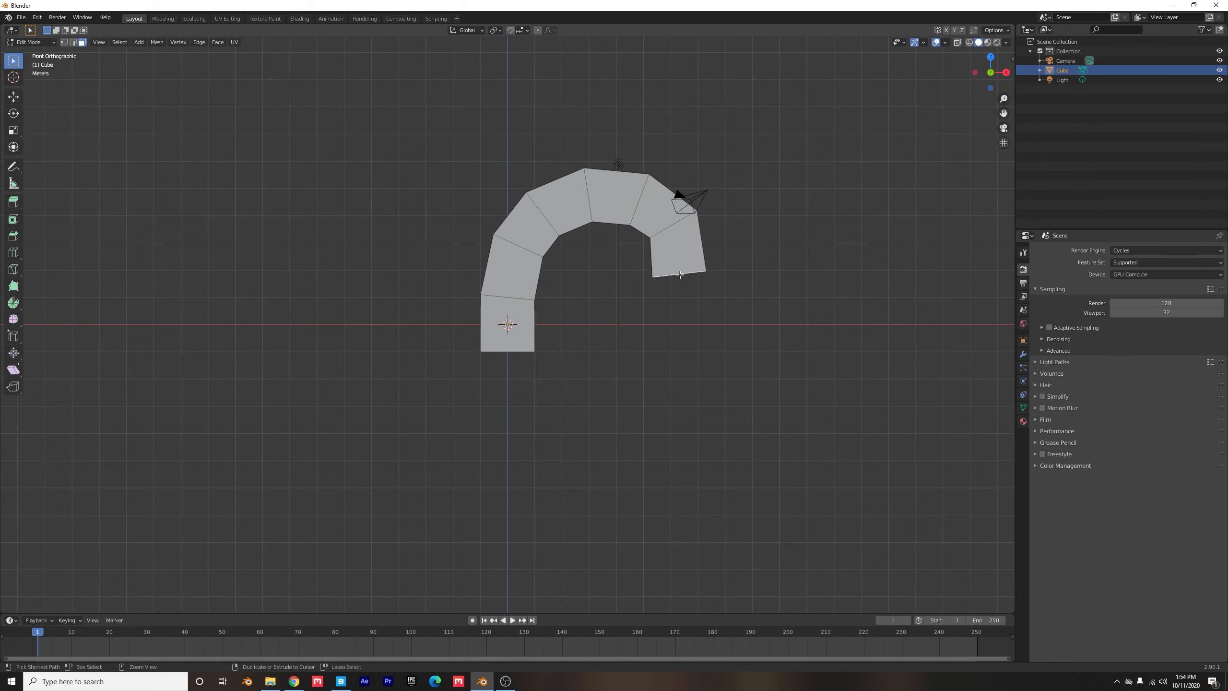
{"action": "right_click", "coordinate": [678, 317], "text": "ctrl"}
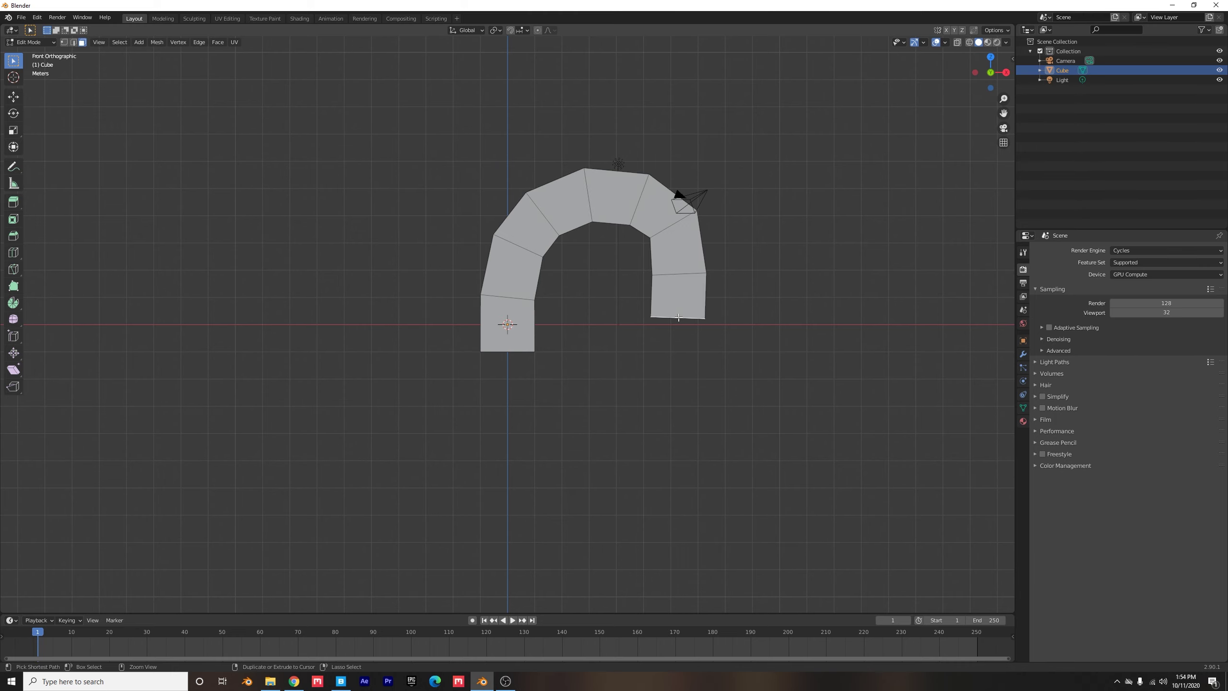
{"action": "right_click", "coordinate": [672, 353], "text": "ctrl"}
Step: Rotate the end face of the extruded leg about -8.8 degrees around the global Y axis
{"action": "middle_click_drag", "start_coordinate": [671, 353], "coordinate": [405, 306]}
{"action": "scroll", "coordinate": [405, 306], "scroll_direction": "up", "scroll_amount": 3}
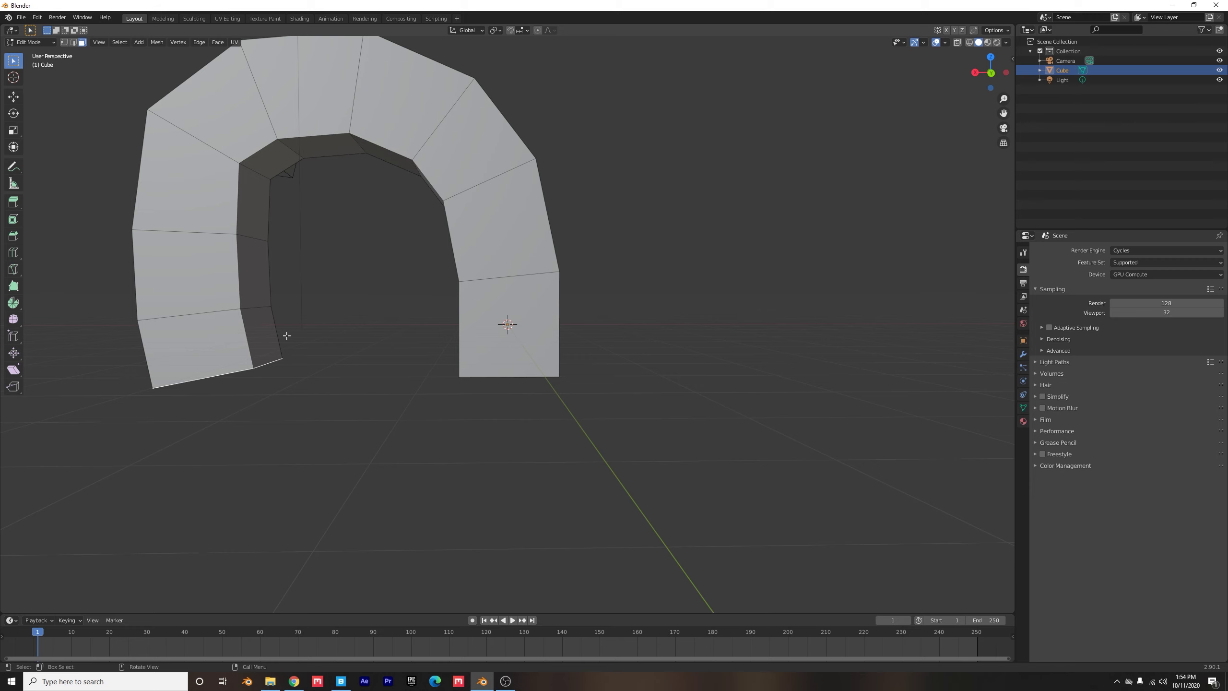
{"action": "middle_click_drag", "start_coordinate": [284, 334], "coordinate": [492, 397], "text": "shift"}
{"action": "left_click", "coordinate": [492, 397]}
{"action": "mouse_move", "coordinate": [564, 294]}
{"action": "middle_mouse_down"}
{"action": "mouse_move", "coordinate": [566, 281]}
{"action": "mouse_move", "coordinate": [570, 304]}
{"action": "middle_mouse_up"}
{"action": "key", "text": "r"}
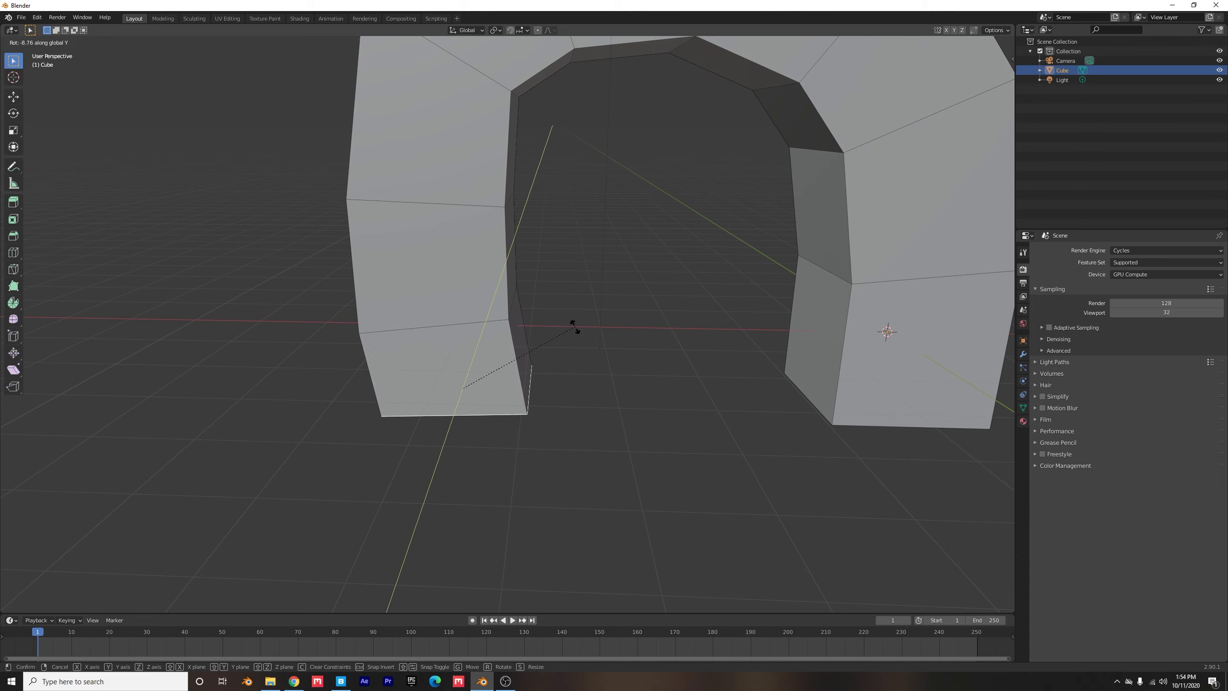
{"action": "left_click", "coordinate": [575, 329]}
Step: Move the extruded leg's end face about 0.14 m along the global X axis to straighten the leg
{"action": "scroll", "coordinate": [634, 340], "scroll_direction": "down", "scroll_amount": 6}
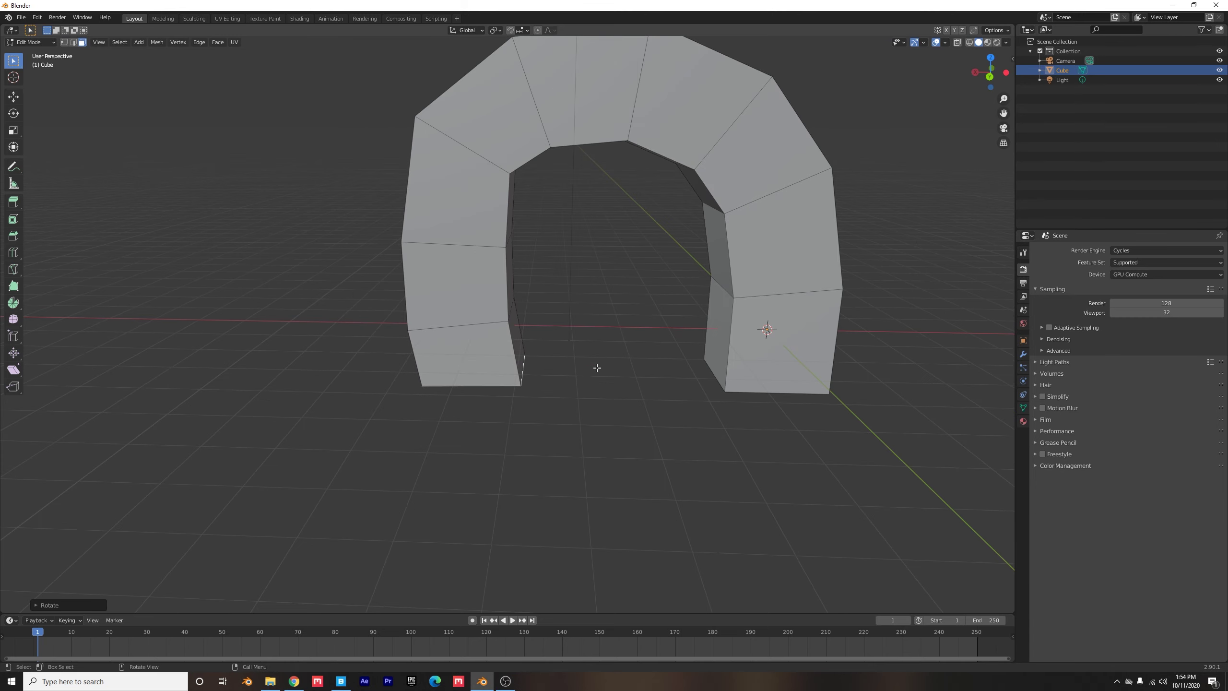
{"action": "middle_click_drag", "start_coordinate": [556, 369], "coordinate": [471, 347]}
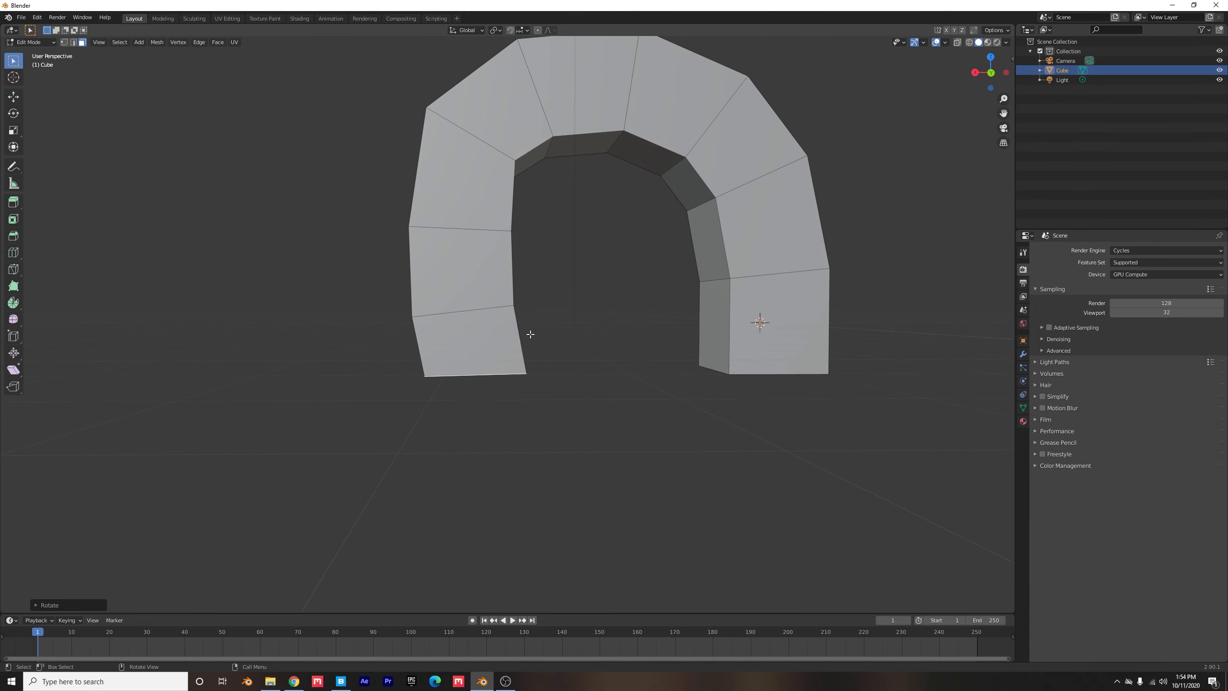
{"action": "key", "text": "g"}
{"action": "key", "text": "x"}
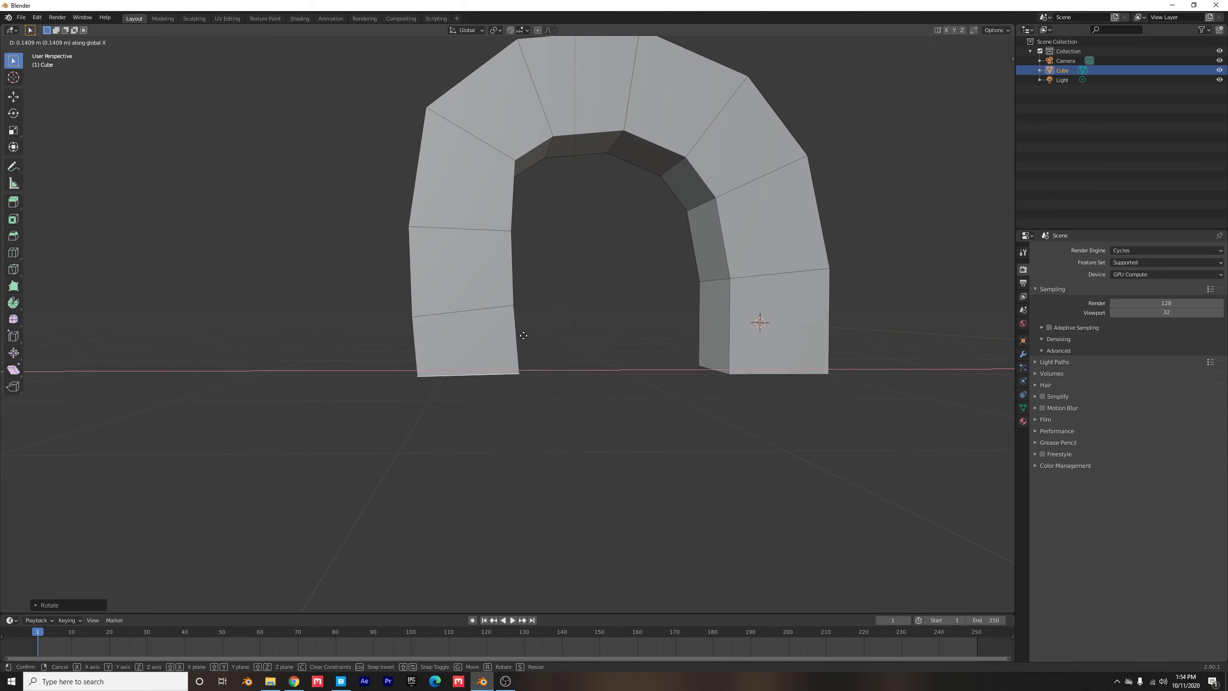
{"action": "left_click", "coordinate": [523, 338]}
Step: Enlarge the extruded leg's end face to about 1.61 using smooth proportional editing with a size of 4.18
{"action": "scroll", "coordinate": [531, 331], "scroll_direction": "up", "scroll_amount": 1}
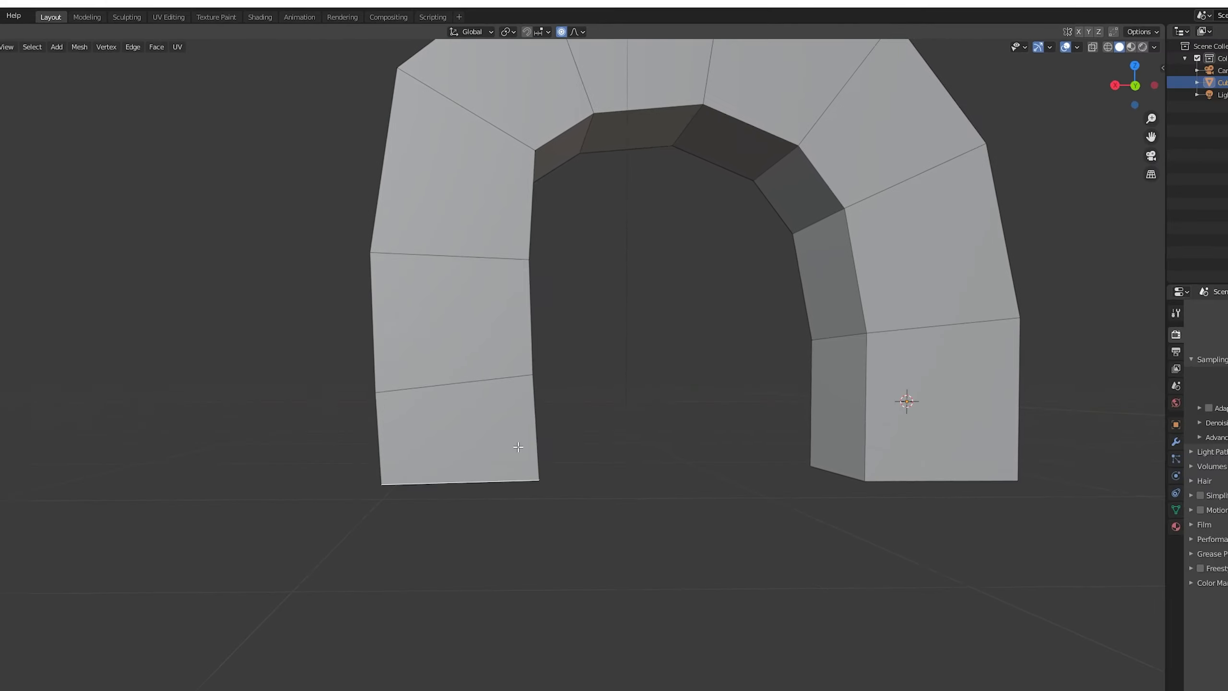
{"action": "key", "text": "s"}
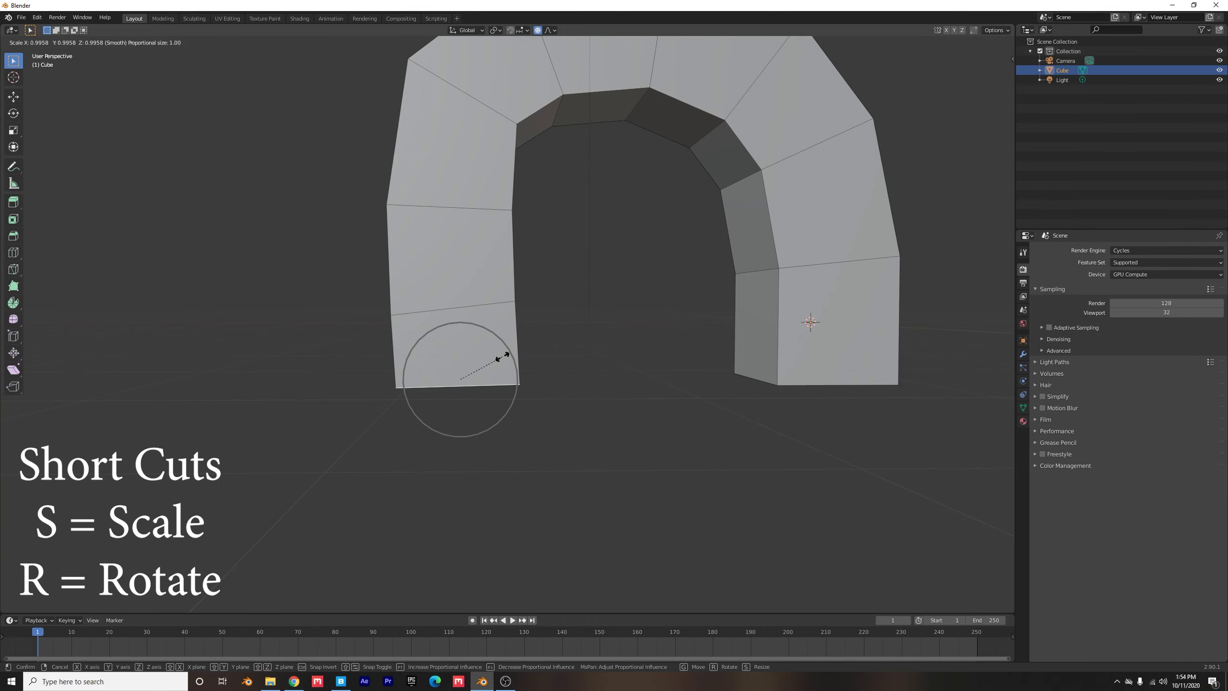
{"action": "scroll", "coordinate": [502, 358], "scroll_direction": "down", "scroll_amount": 8}
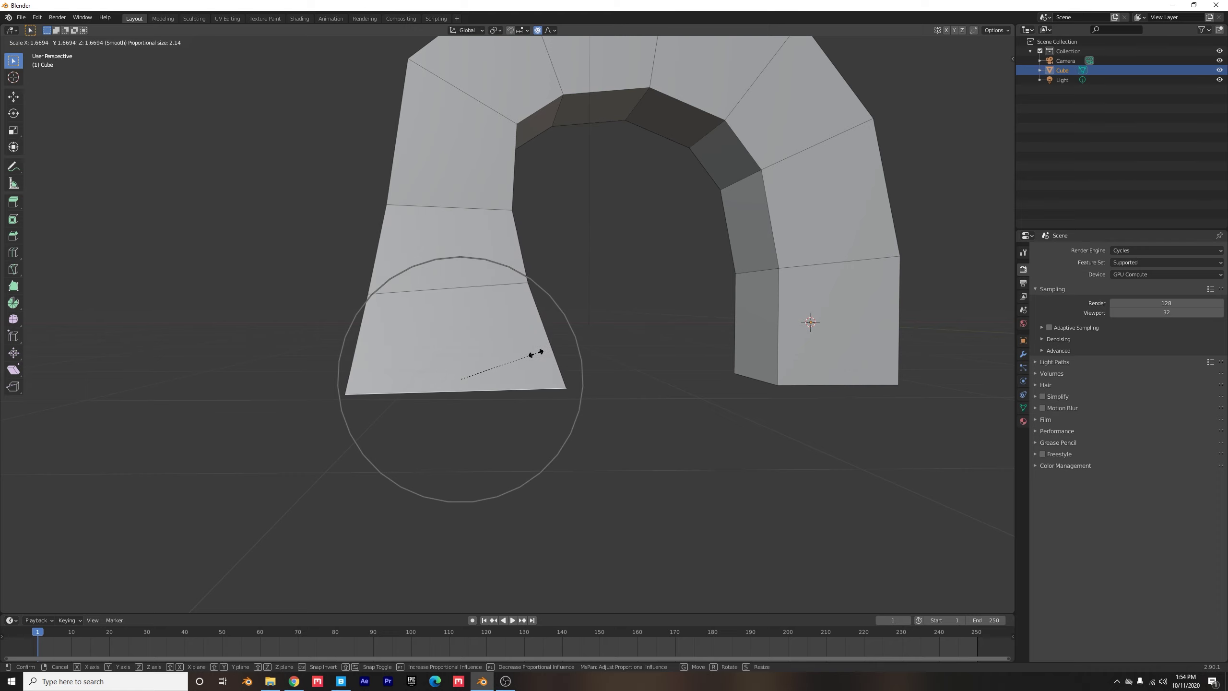
{"action": "scroll", "coordinate": [534, 355], "scroll_direction": "down", "scroll_amount": 7}
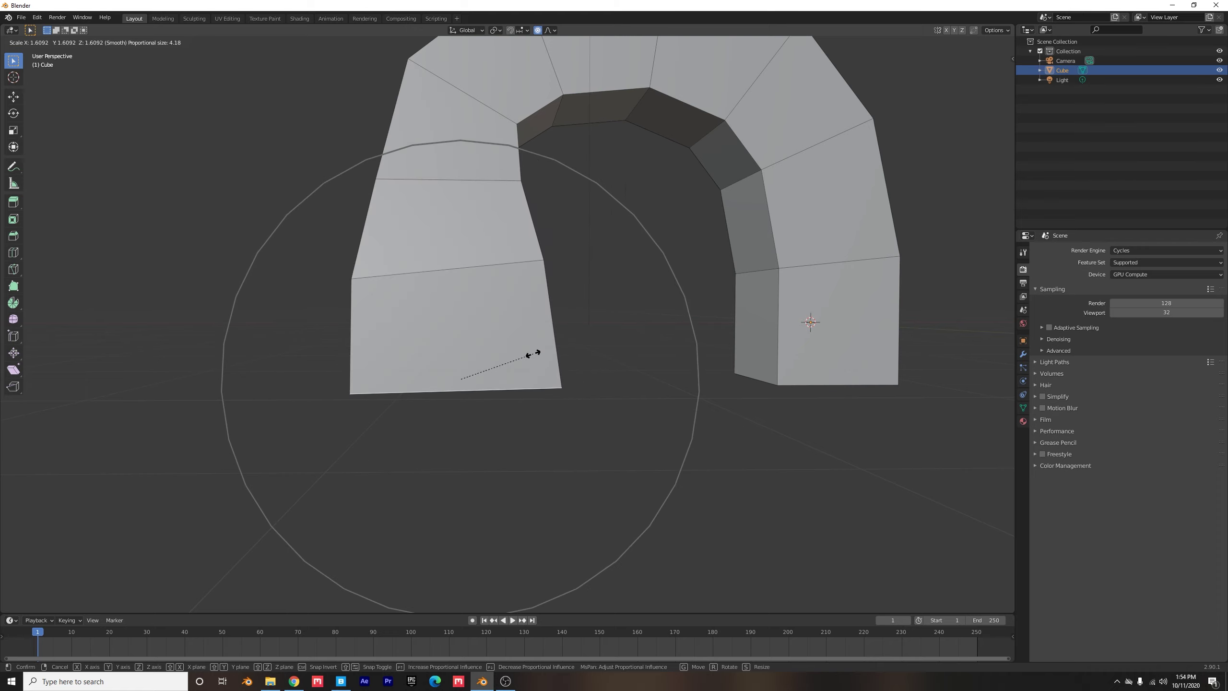
{"action": "left_click", "coordinate": [534, 354]}
Step: Scale down the bottom face of the opposite leg slightly with proportional editing
{"action": "middle_click_drag", "start_coordinate": [655, 296], "coordinate": [808, 307]}
{"action": "left_click", "coordinate": [807, 306]}
{"action": "key", "text": "s"}
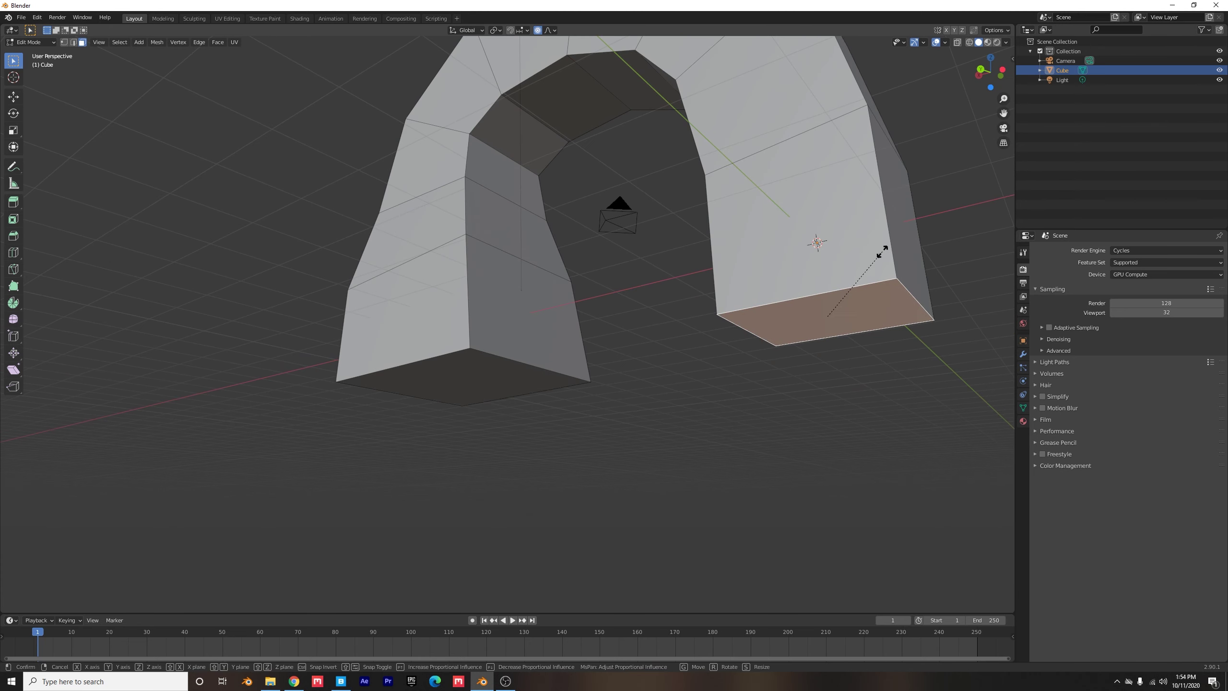
{"action": "left_click", "coordinate": [865, 255]}
Step: Select the face loop at the arch's crown and scale it to about 0.82 with proportional editing
{"action": "middle_click_drag", "start_coordinate": [865, 256], "coordinate": [858, 266]}
{"action": "scroll", "coordinate": [858, 266], "scroll_direction": "down", "scroll_amount": 4}
{"action": "left_click", "coordinate": [464, 192], "text": "alt"}
{"action": "left_click", "coordinate": [465, 194], "text": "alt"}
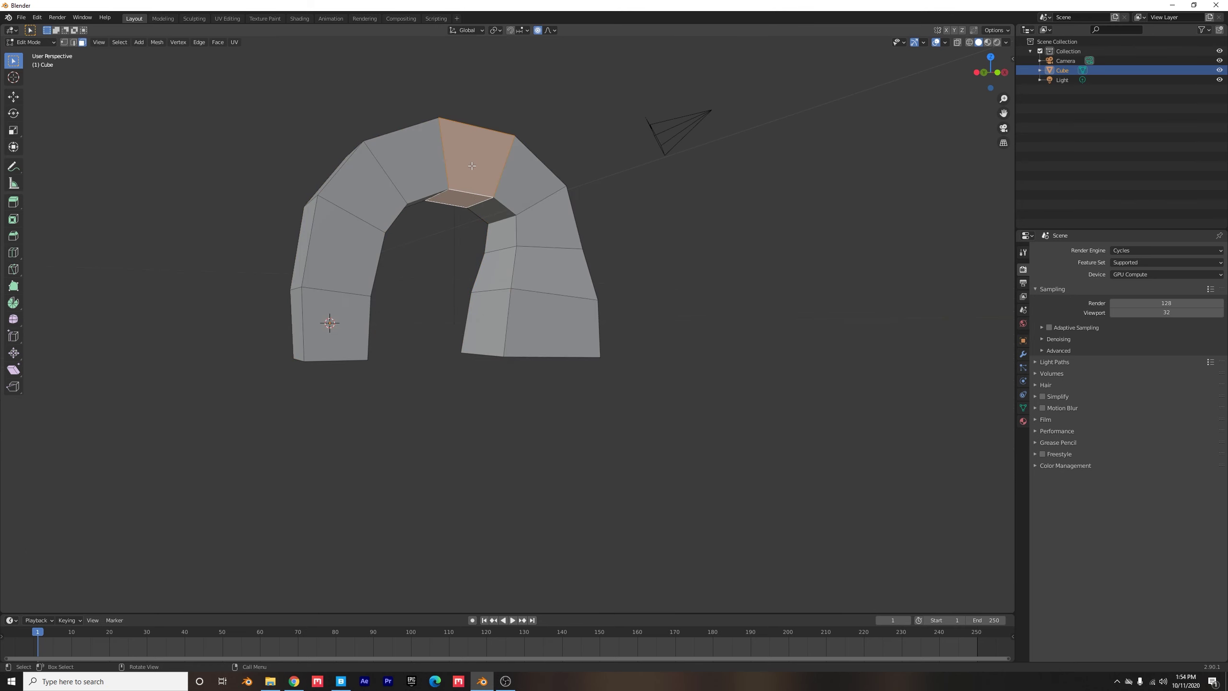
{"action": "middle_click_drag", "start_coordinate": [465, 194], "coordinate": [618, 184]}
{"action": "key", "text": "s"}
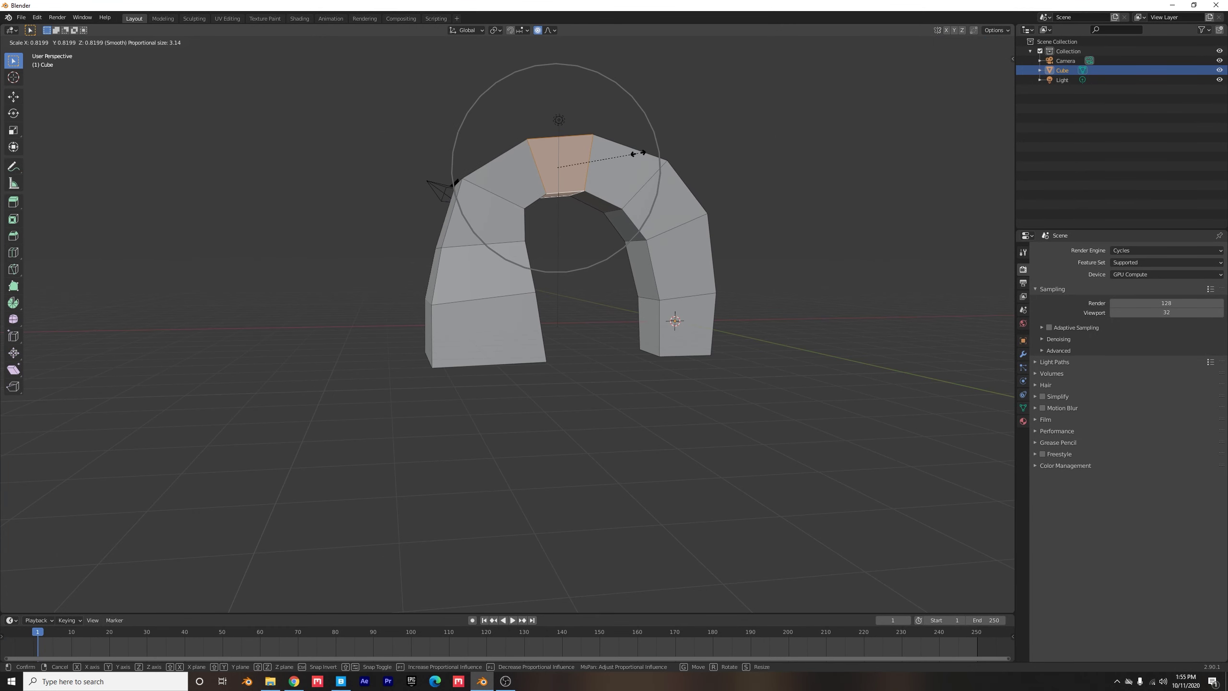
{"action": "left_click", "coordinate": [638, 153]}
Step: Lower the crown face loop along the global Z axis with a proportional size of 6.73 and return to Object Mode
{"action": "key", "text": "g"}
{"action": "key", "text": "z"}
{"action": "scroll", "coordinate": [639, 160], "scroll_direction": "down", "scroll_amount": 11}
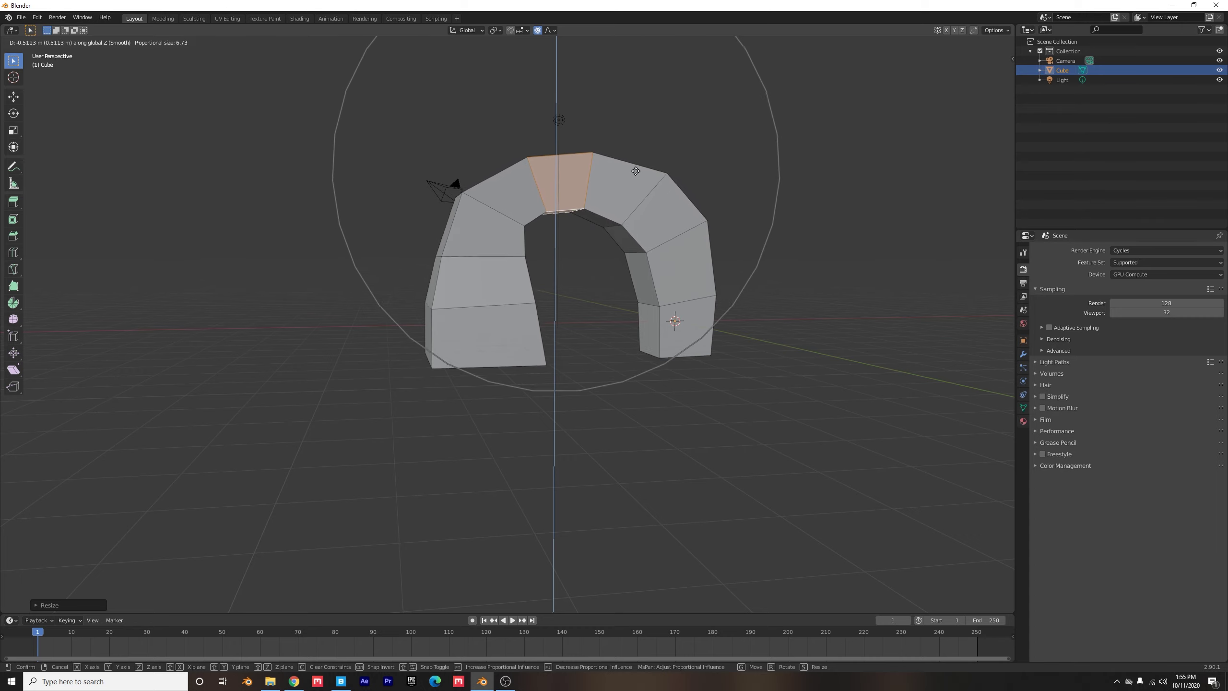
{"action": "left_click", "coordinate": [635, 180]}
{"action": "middle_click_drag", "start_coordinate": [634, 180], "coordinate": [422, 255]}
{"action": "scroll", "coordinate": [453, 239], "scroll_direction": "up", "scroll_amount": 2}
{"action": "scroll", "coordinate": [422, 255], "scroll_direction": "down", "scroll_amount": 1}
{"action": "key", "text": "Tab"}
Step: Add a Multiresolution modifier to the arch
{"action": "middle_click_drag", "start_coordinate": [387, 291], "coordinate": [626, 293]}
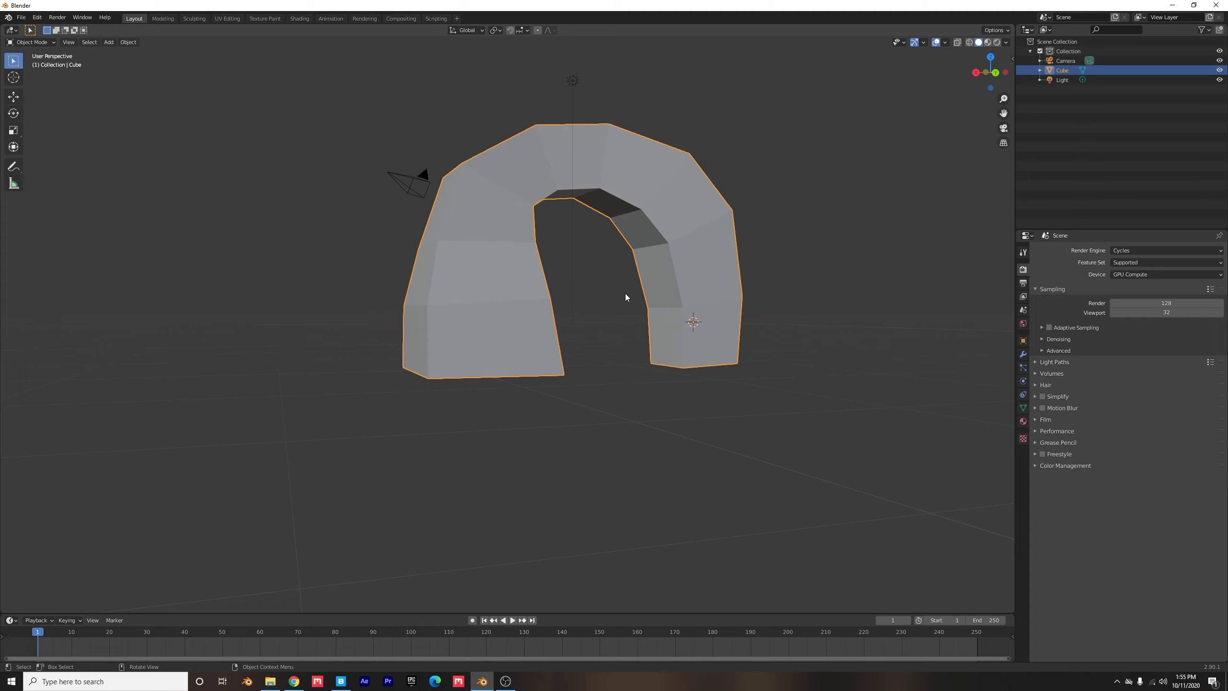
{"action": "left_click", "coordinate": [1024, 354]}
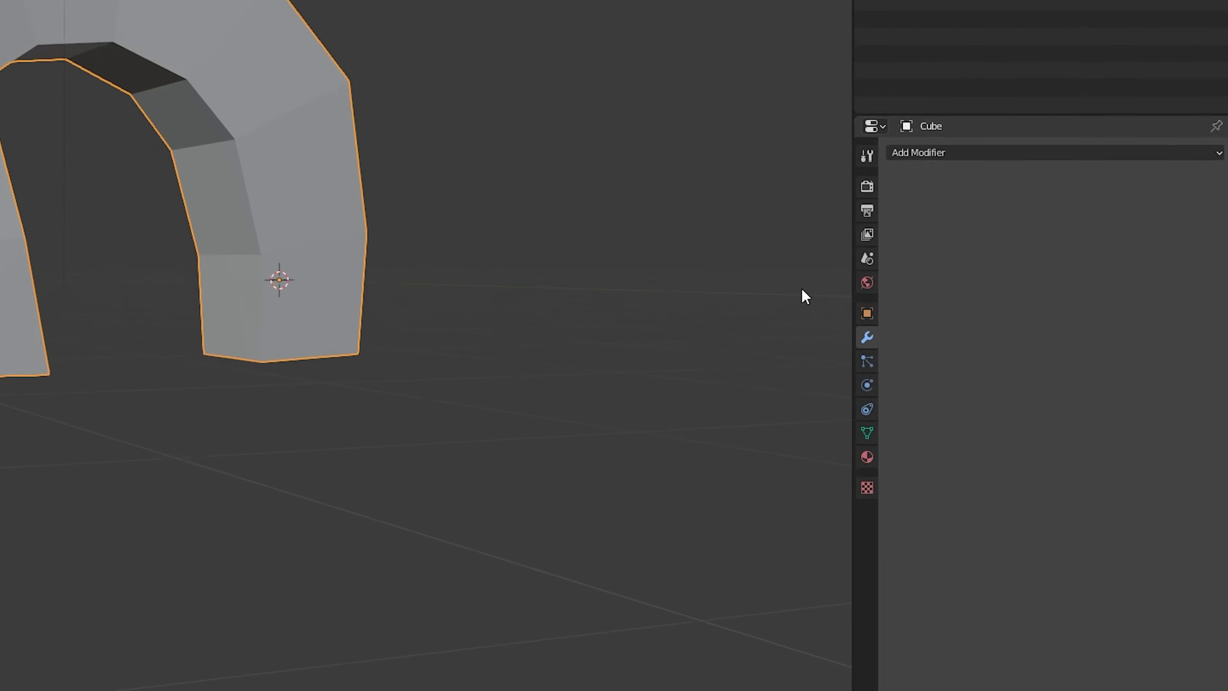
{"action": "left_click", "coordinate": [939, 151]}
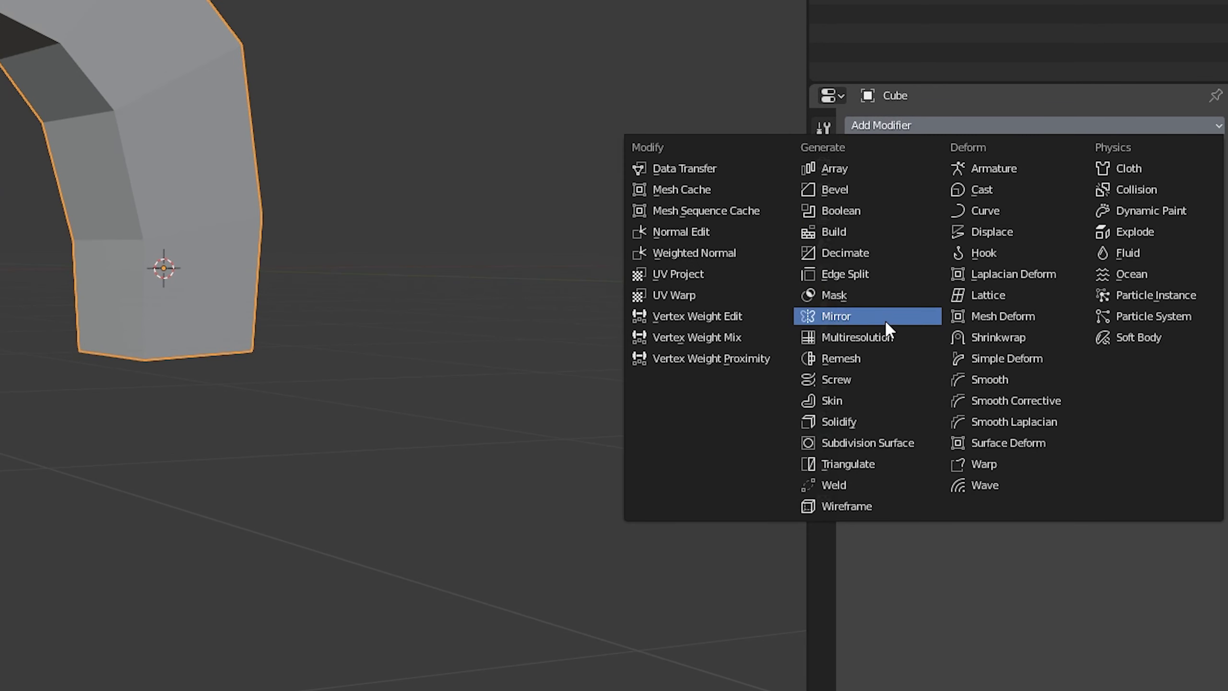
{"action": "left_click", "coordinate": [887, 335]}
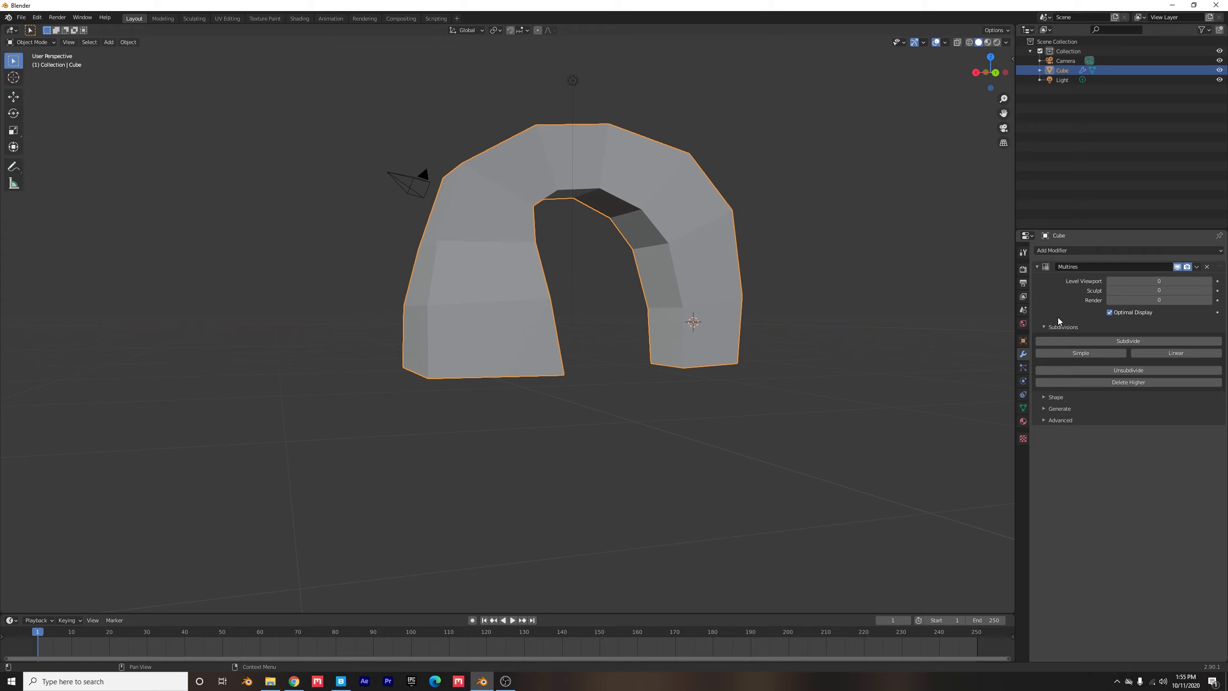
Step: Subdivide the arch repeatedly in the Multiresolution modifier to get a dense, smooth mesh
{"action": "left_click", "coordinate": [1106, 340]}
{"action": "left_click", "coordinate": [1106, 340]}
{"action": "left_click", "coordinate": [1106, 341]}
{"action": "left_click", "coordinate": [1106, 341]}
{"action": "left_click", "coordinate": [1106, 341]}
{"action": "left_click", "coordinate": [1106, 341]}
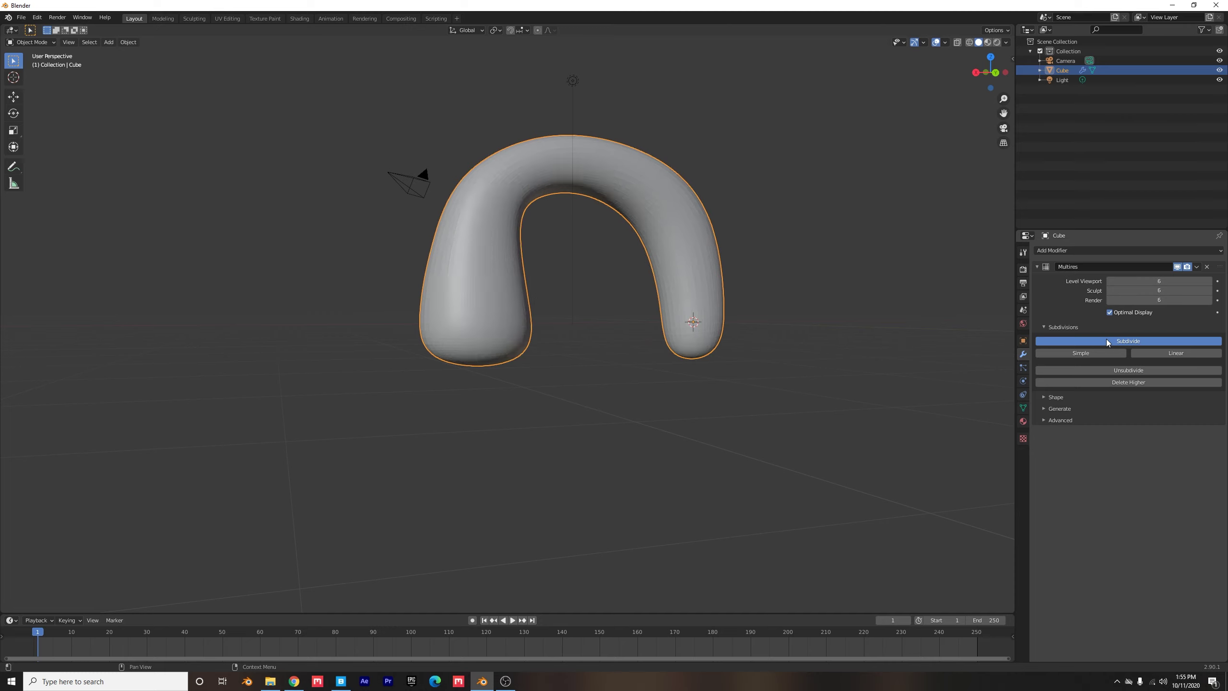
{"action": "left_click", "coordinate": [1107, 340]}
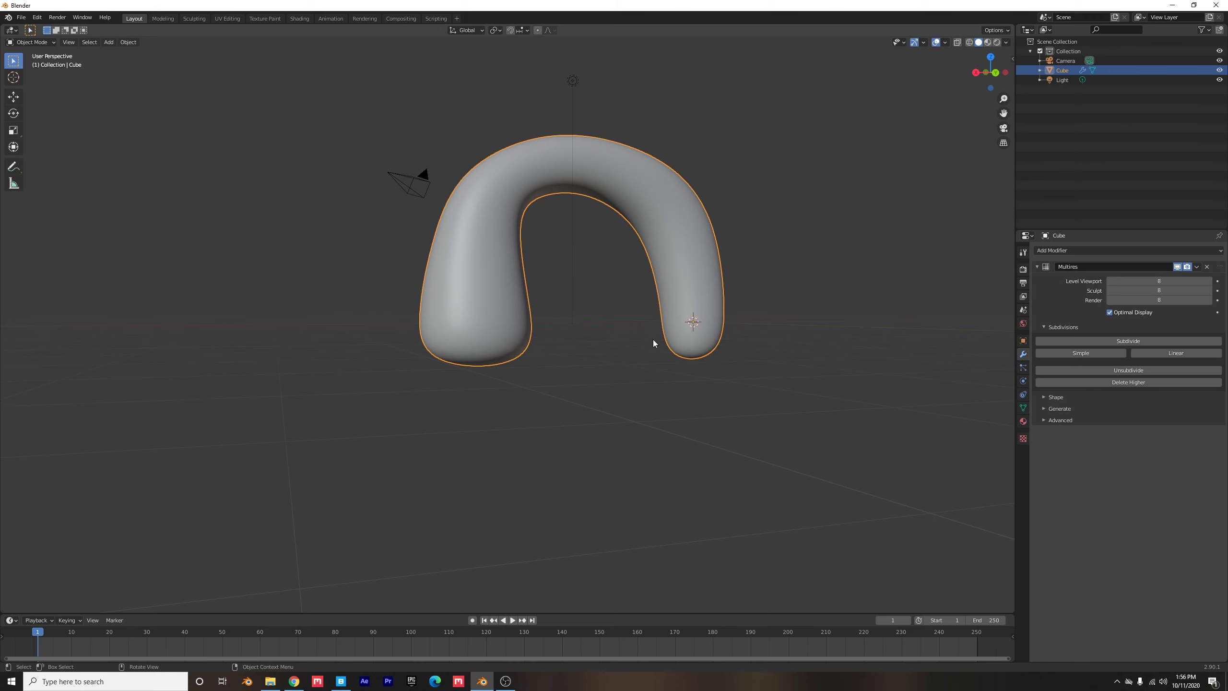
Step: Select the bottom faces of both arch legs, crease their edges to 1.000, and return to Object Mode
{"action": "scroll", "coordinate": [655, 344], "scroll_direction": "up", "scroll_amount": 5}
{"action": "middle_click_drag", "start_coordinate": [658, 348], "coordinate": [766, 328]}
{"action": "scroll", "coordinate": [766, 329], "scroll_direction": "down", "scroll_amount": 4}
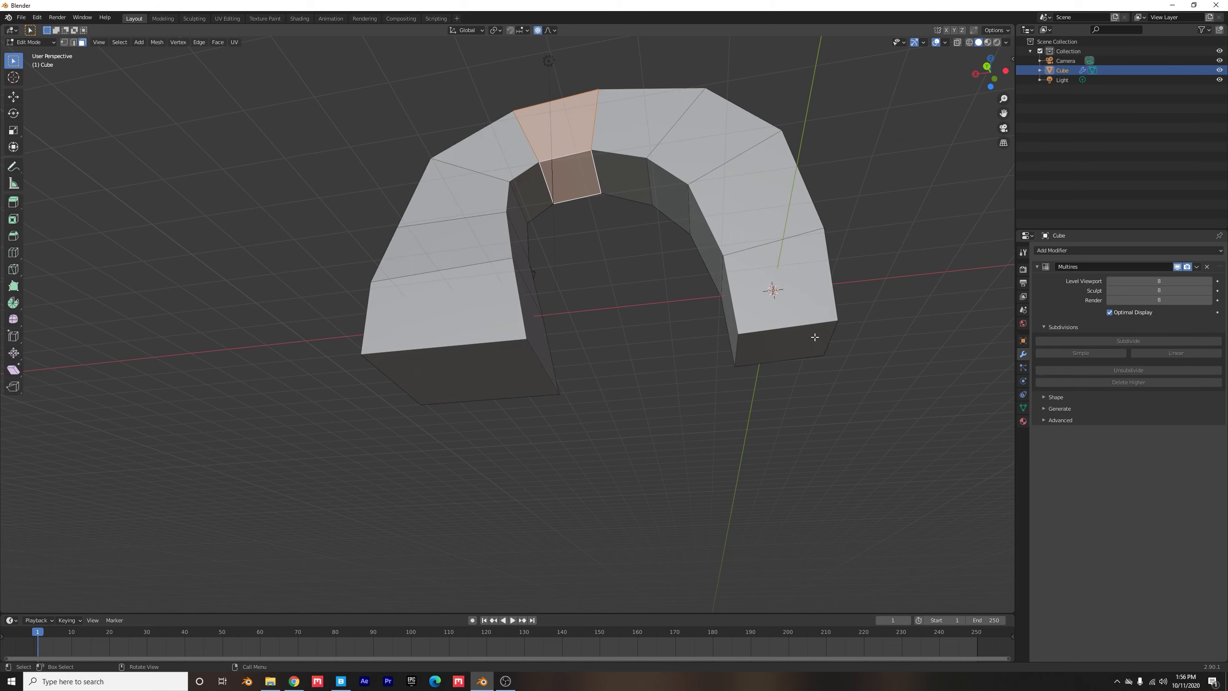
{"action": "left_click", "coordinate": [801, 342]}
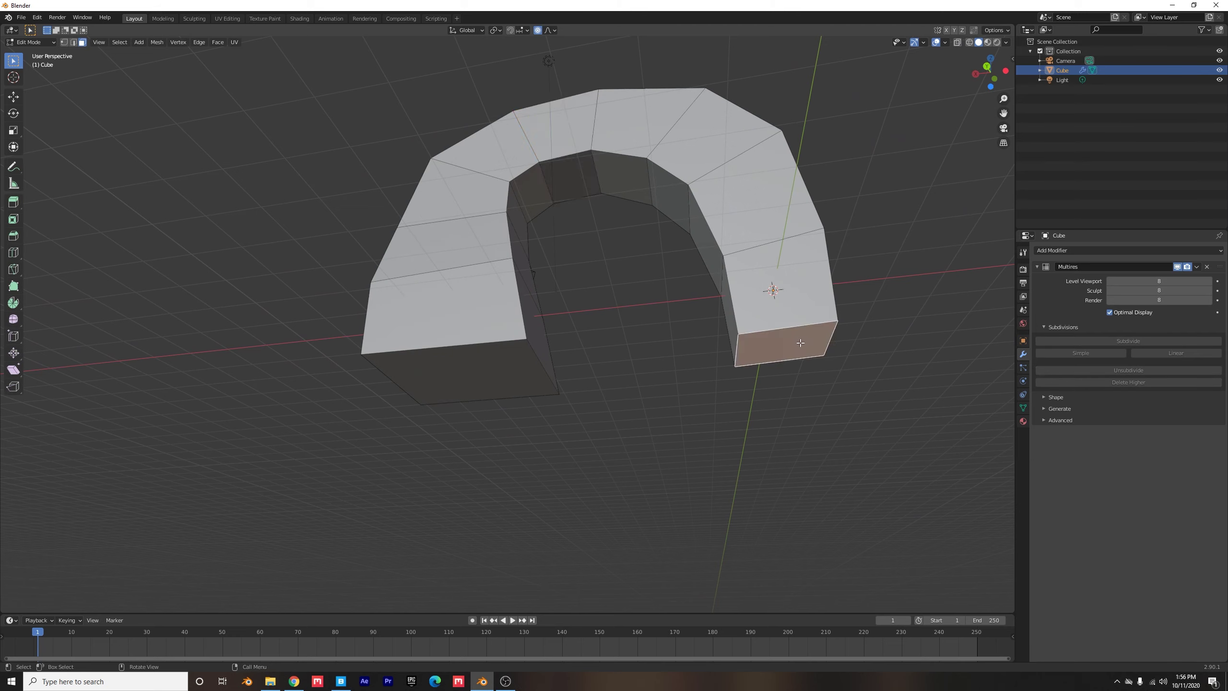
{"action": "left_click", "coordinate": [469, 373], "text": "shift"}
{"action": "middle_click_drag", "start_coordinate": [469, 373], "coordinate": [553, 357]}
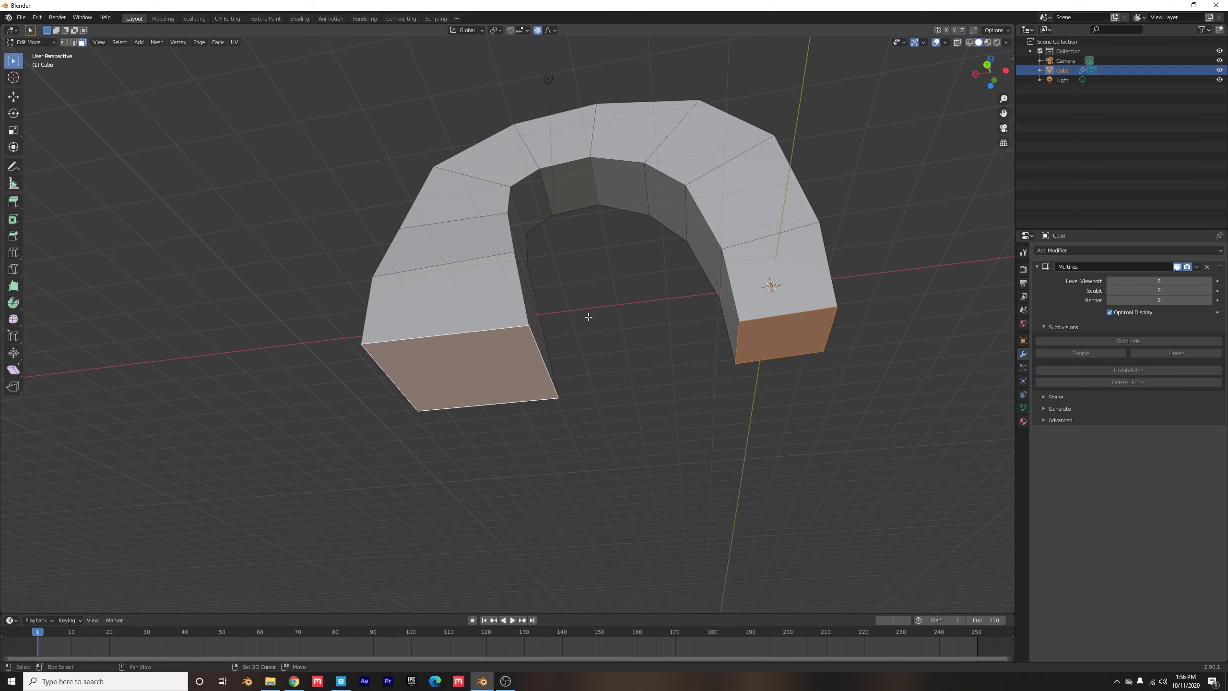
{"action": "key", "text": "shift+e"}
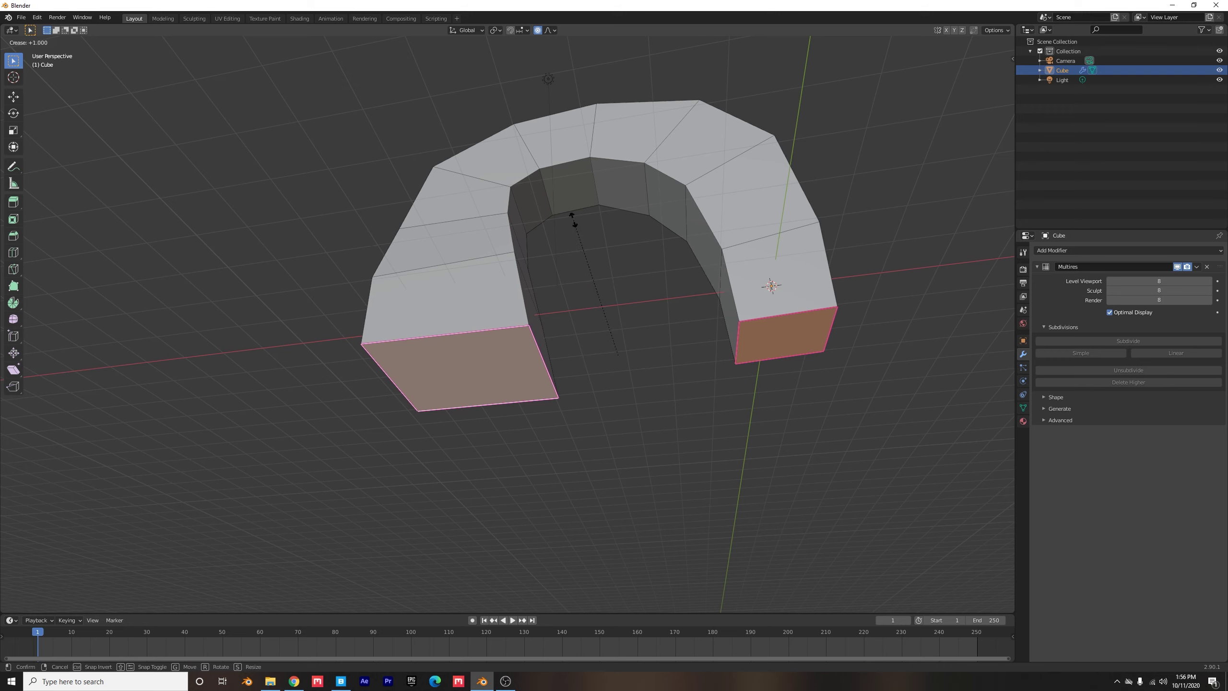
{"action": "left_click", "coordinate": [579, 232]}
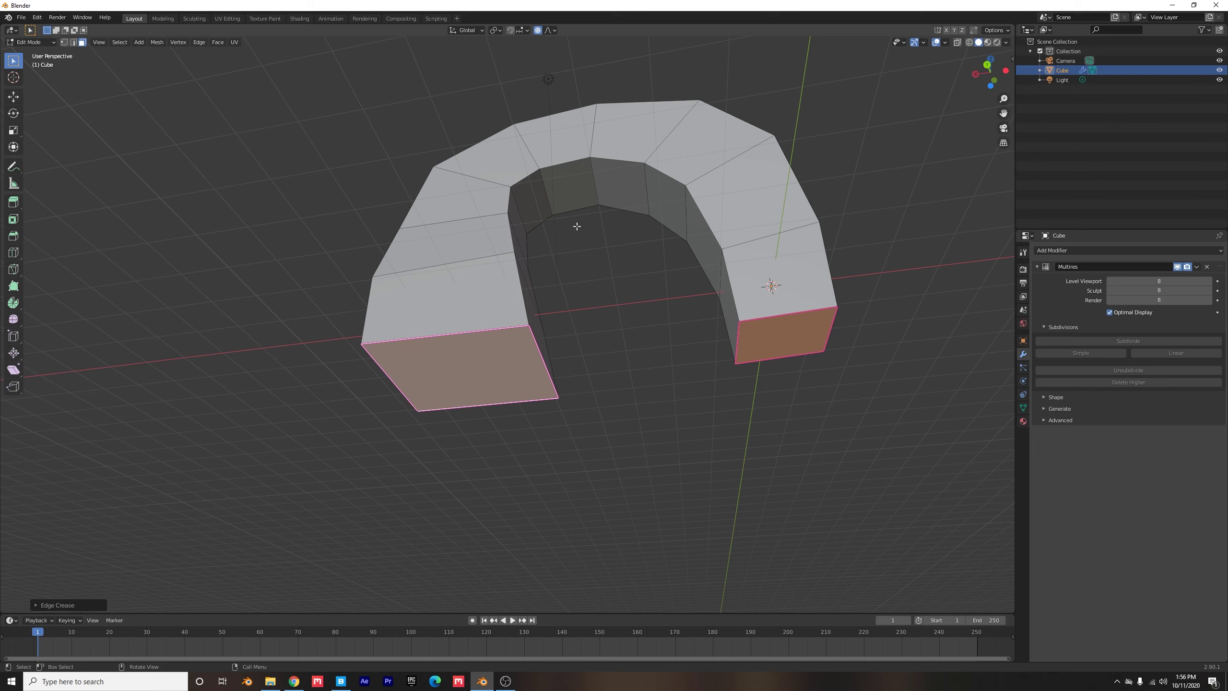
{"action": "key", "text": "Tab"}
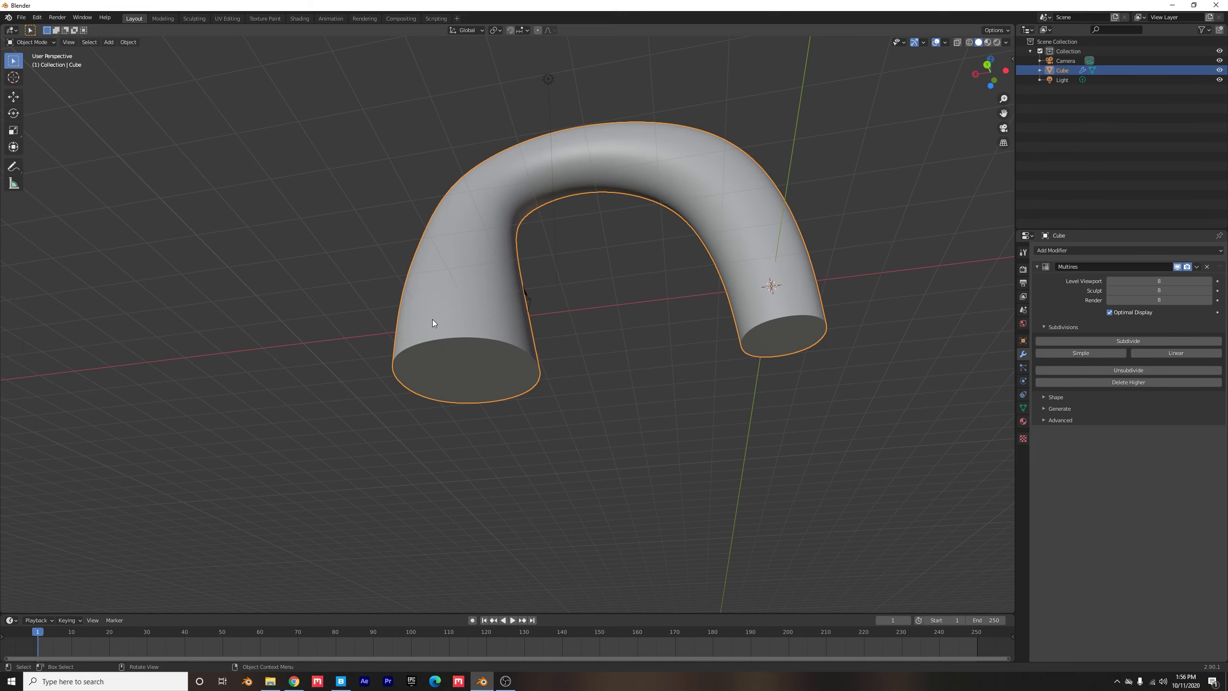
Step: Reduce the edge crease on both leg bottoms to soften their rims and return to Object Mode
{"action": "middle_click_drag", "start_coordinate": [432, 320], "coordinate": [472, 350]}
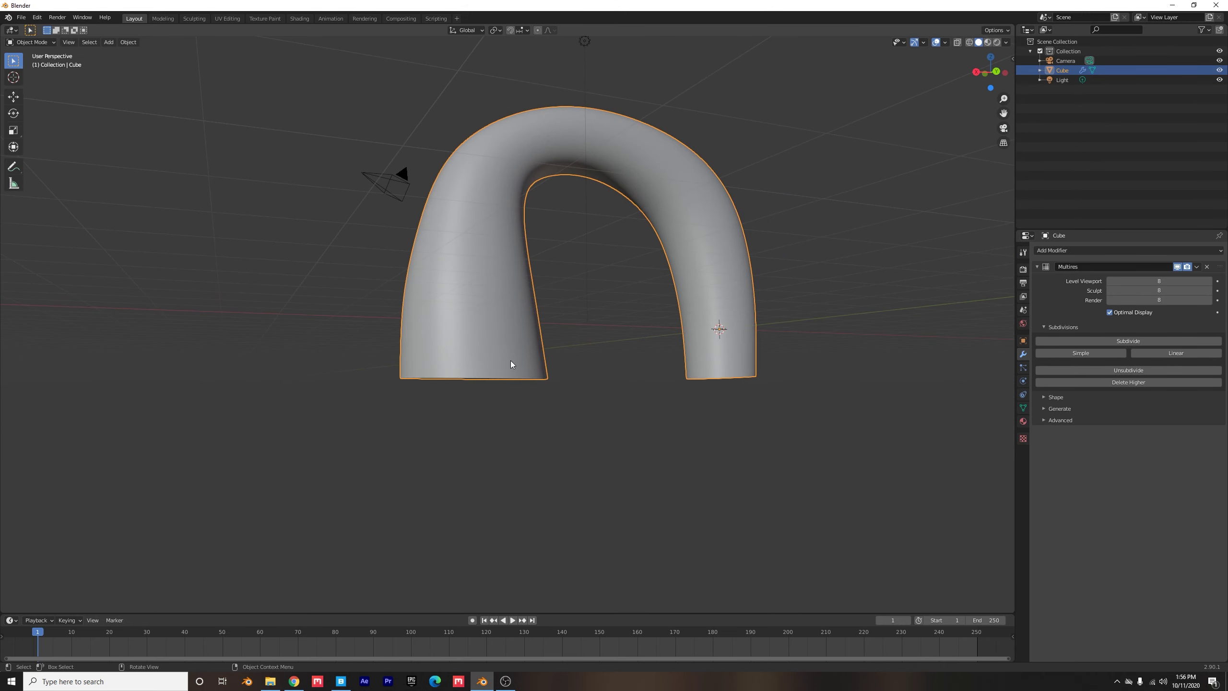
{"action": "scroll", "coordinate": [684, 394], "scroll_direction": "up", "scroll_amount": 3}
{"action": "middle_click_drag", "start_coordinate": [683, 395], "coordinate": [724, 396]}
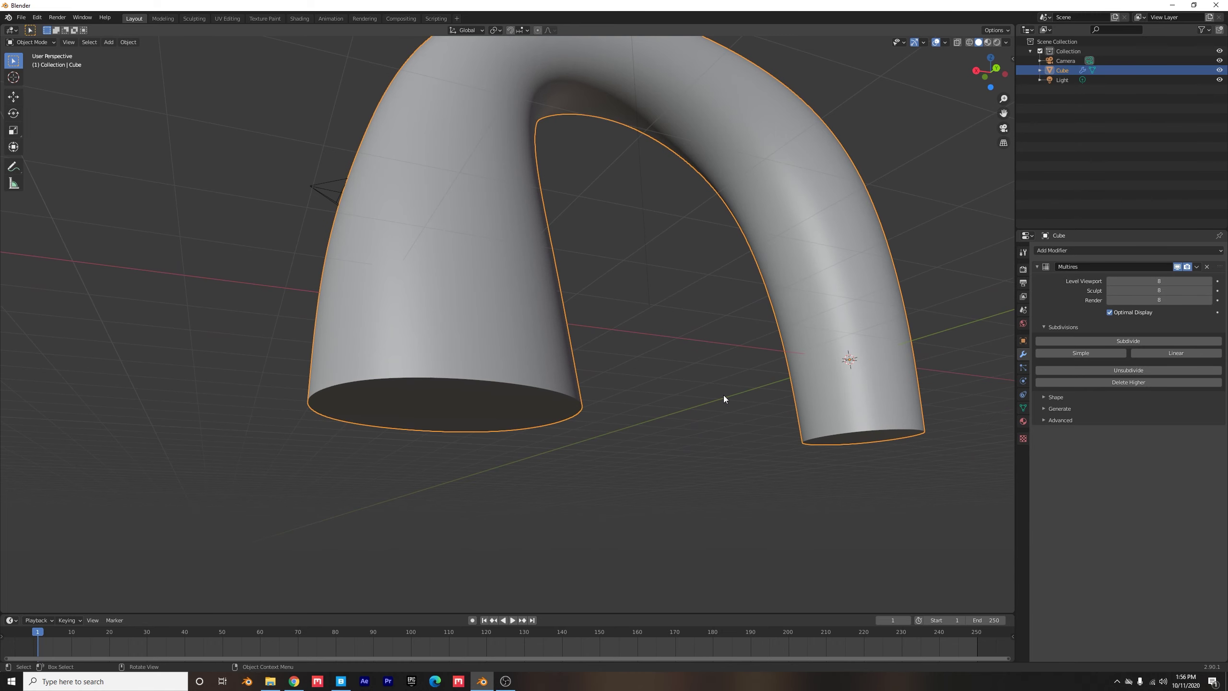
{"action": "key", "text": "Tab"}
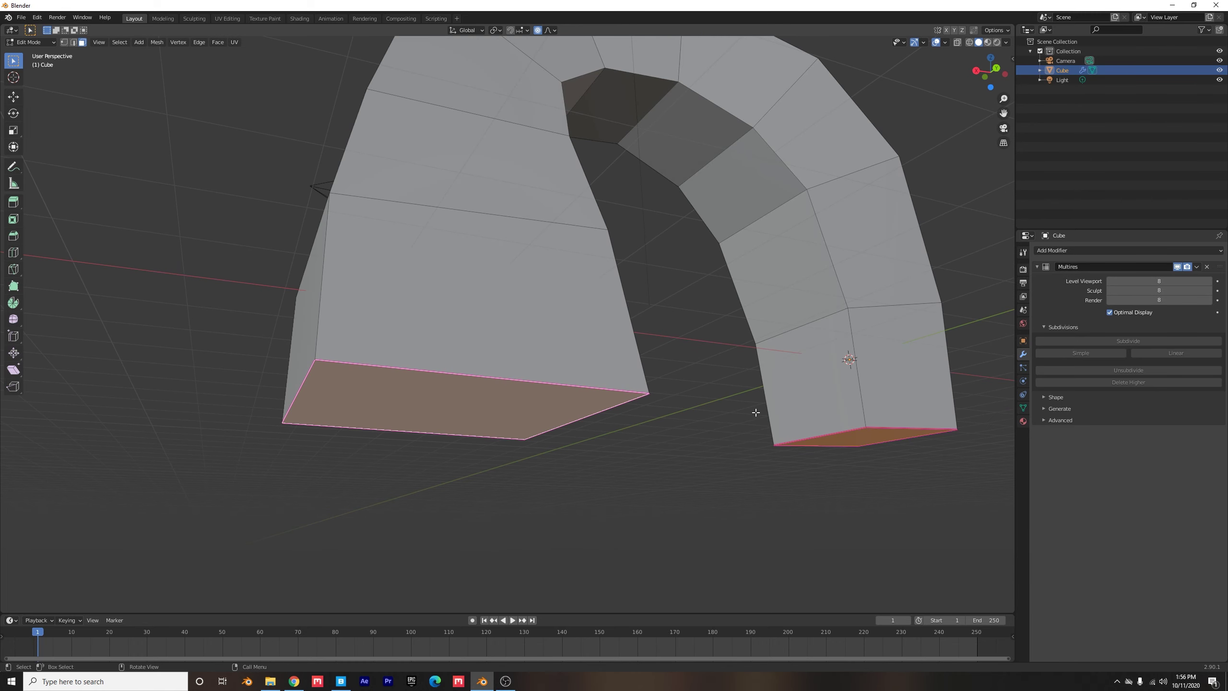
{"action": "key", "text": "shift+e"}
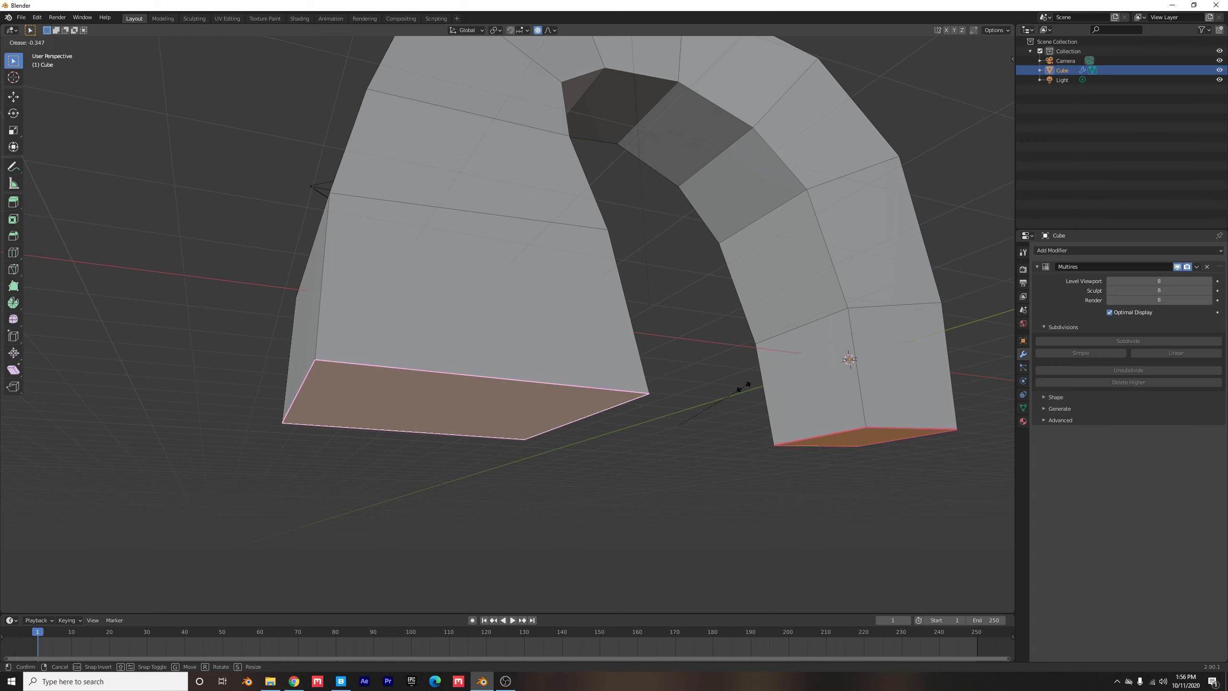
{"action": "left_click", "coordinate": [714, 405]}
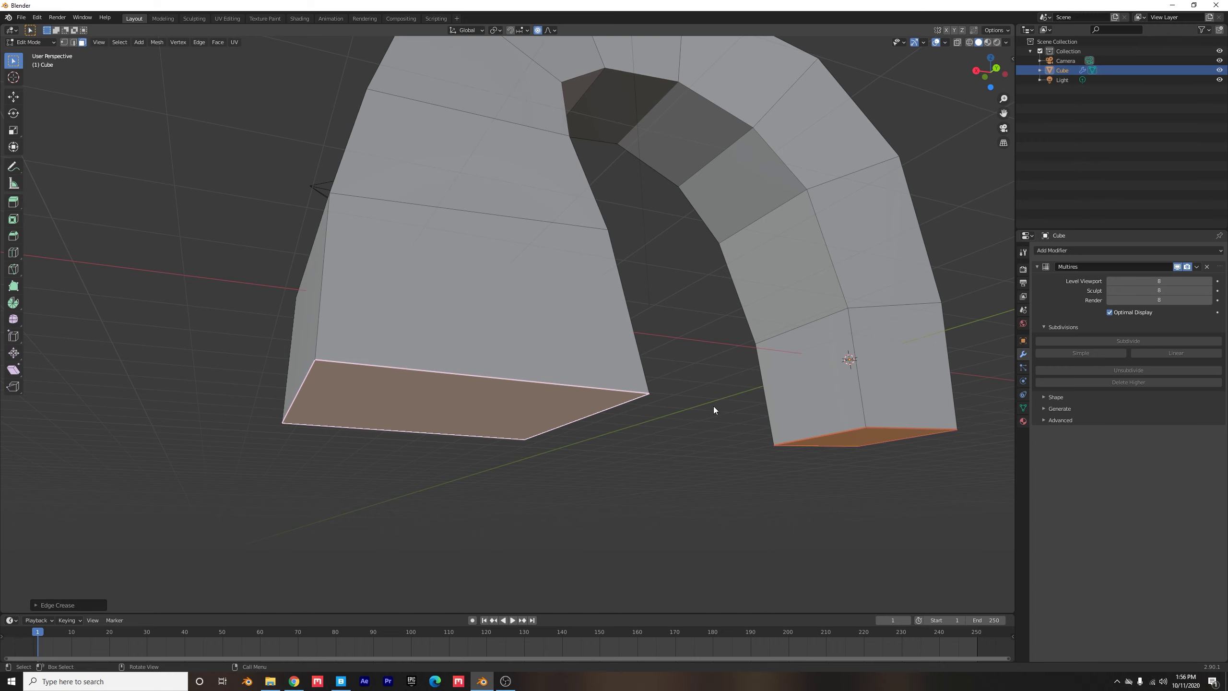
{"action": "key", "text": "Tab"}
Step: Apply all transforms to the arch
{"action": "middle_click_drag", "start_coordinate": [889, 371], "coordinate": [623, 364]}
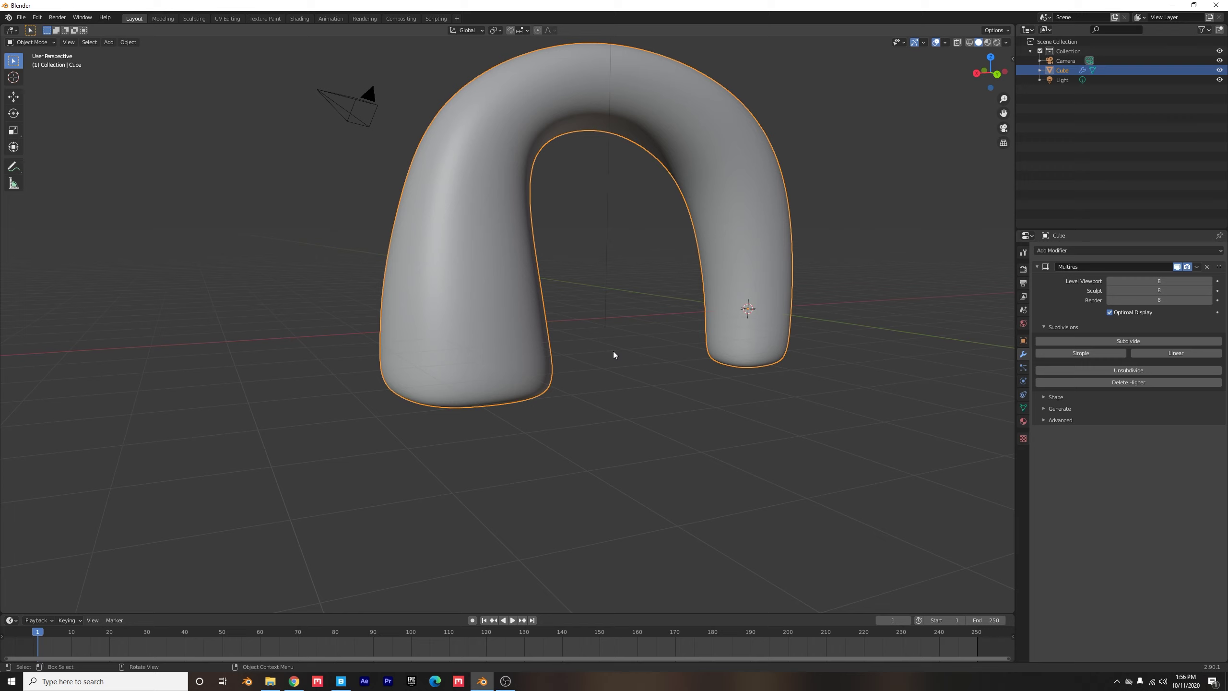
{"action": "key", "text": "ctrl+a"}
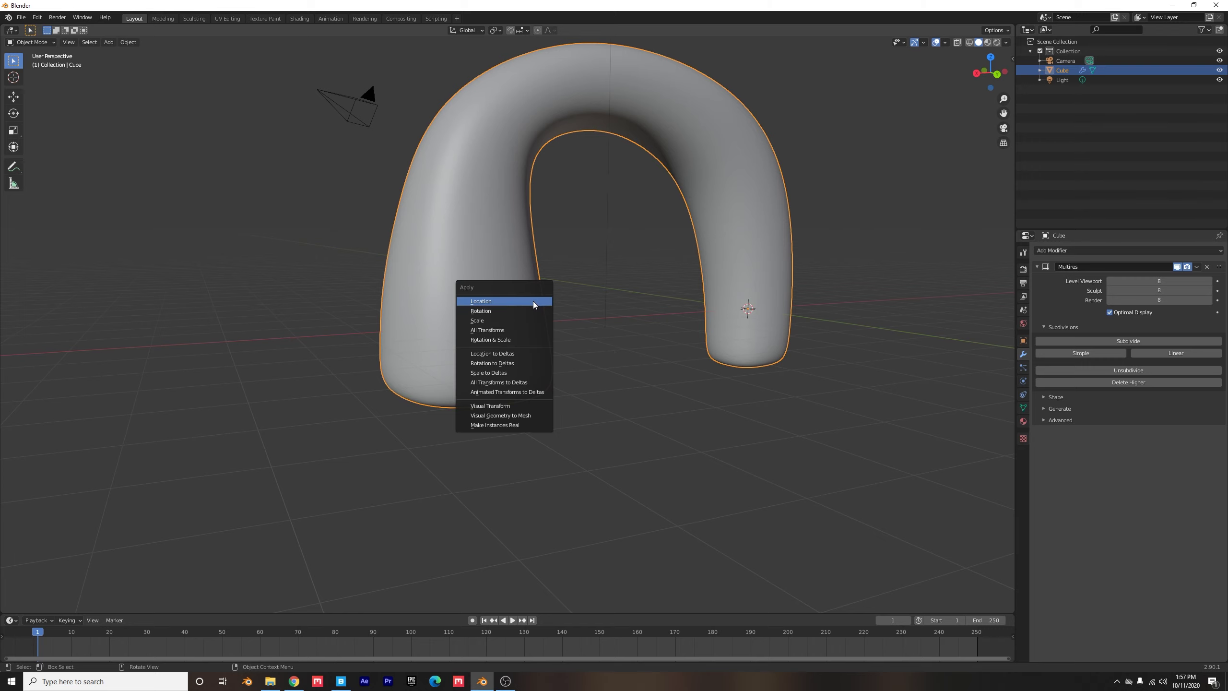
{"action": "left_click", "coordinate": [500, 331]}
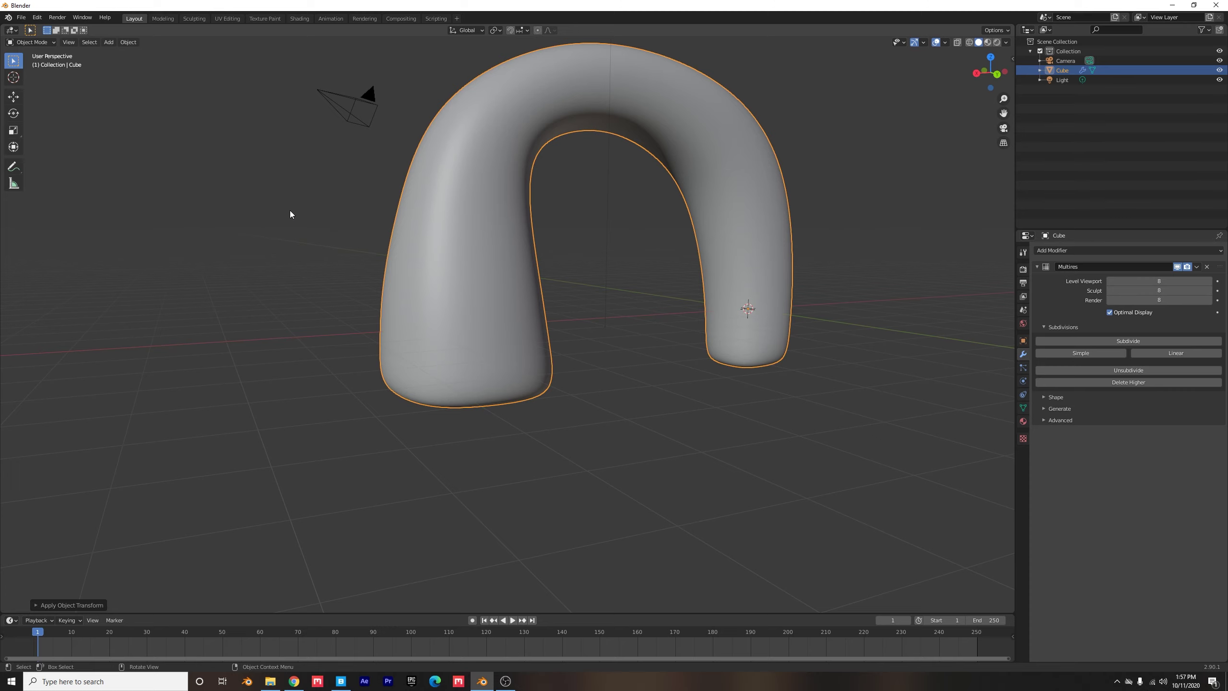
Step: Switch to the Sculpting workspace and look through the brushes available for the Draw tool
{"action": "left_click", "coordinate": [193, 18]}
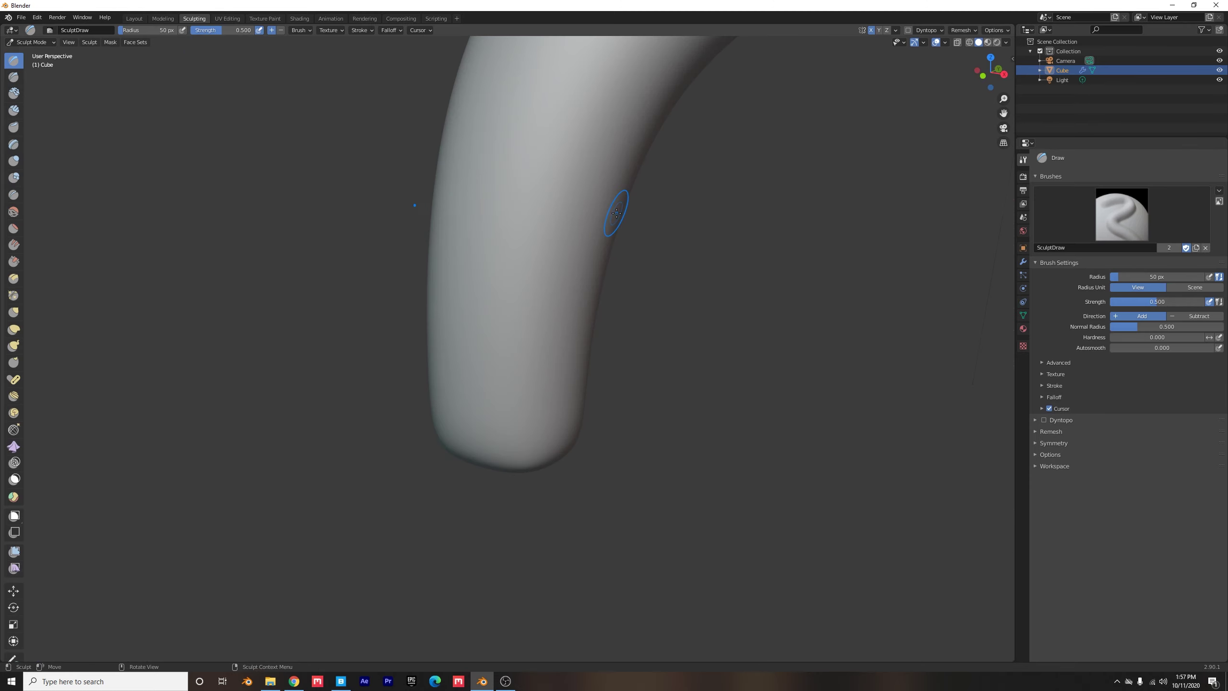
{"action": "scroll", "coordinate": [616, 216], "scroll_direction": "down", "scroll_amount": 3}
{"action": "left_click", "coordinate": [1108, 223]}
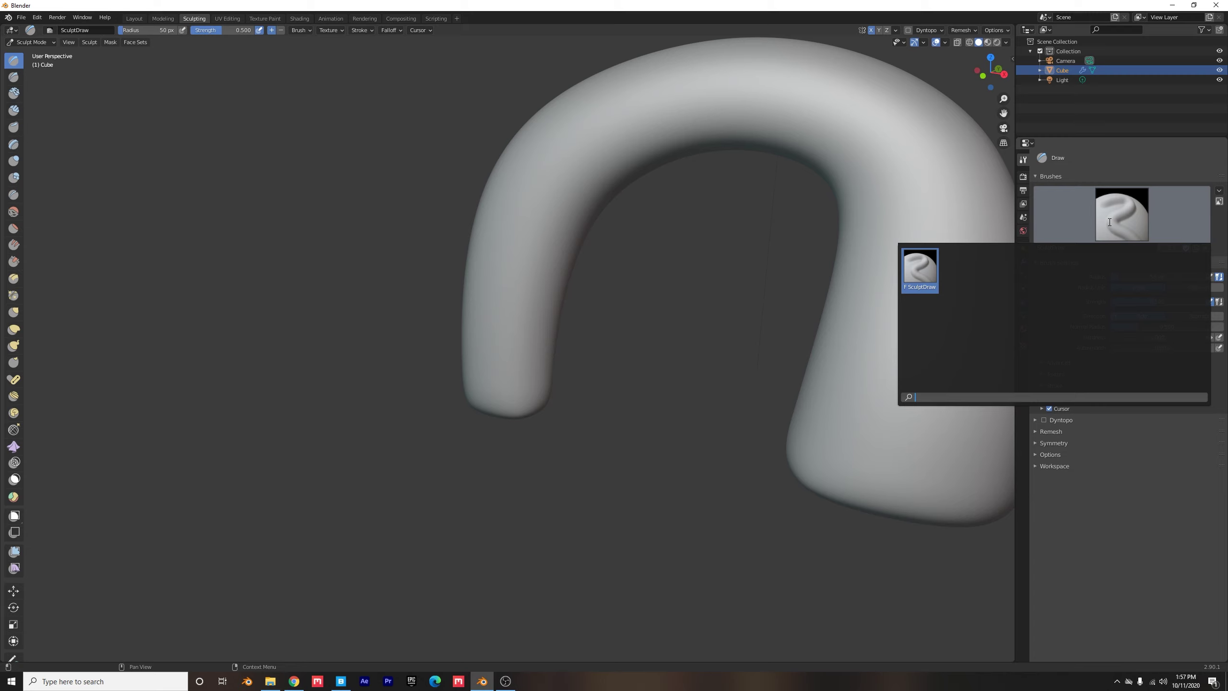
{"action": "left_click", "coordinate": [713, 350]}
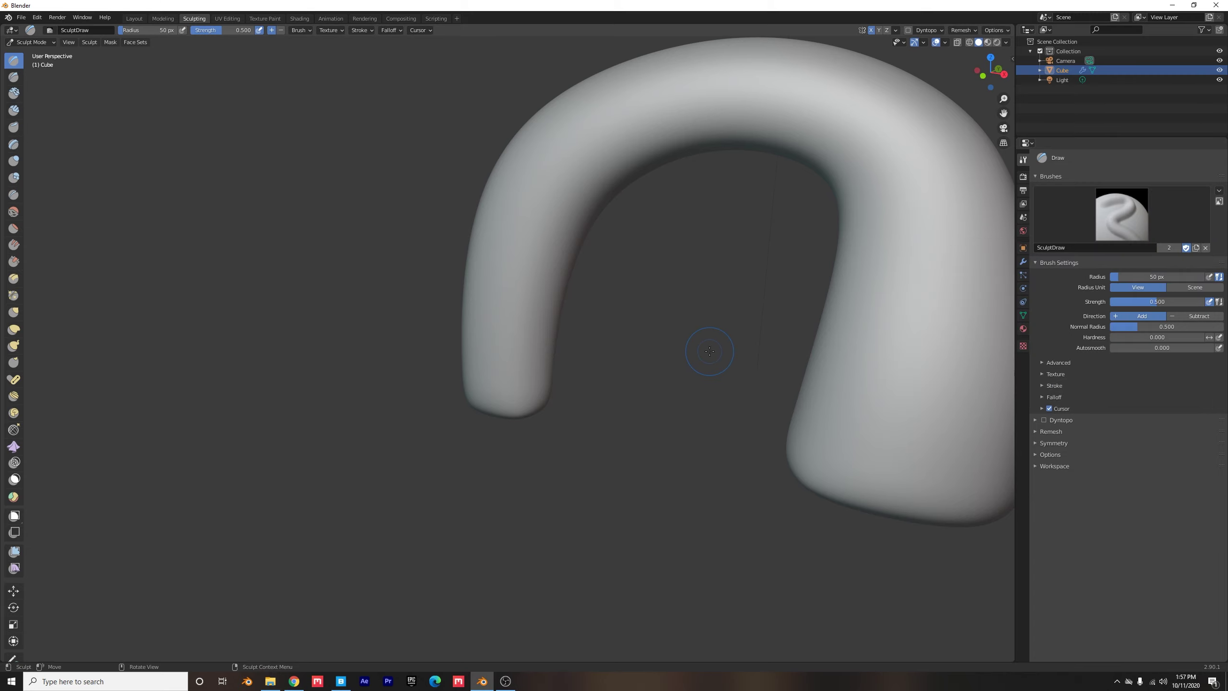
Step: Switch to Chrome and review the "rock brushes (photoscanned)" download page on Blend Swap
{"action": "left_click", "coordinate": [294, 682]}
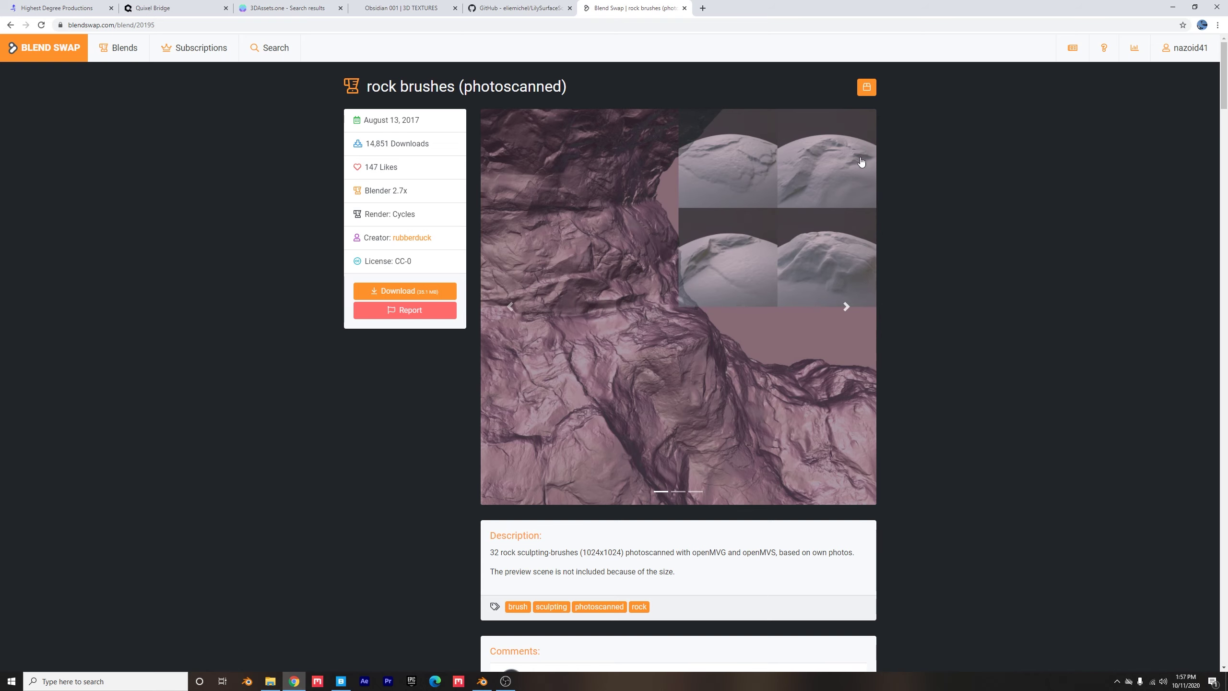
{"action": "scroll", "coordinate": [1028, 299], "scroll_direction": "down", "scroll_amount": 3}
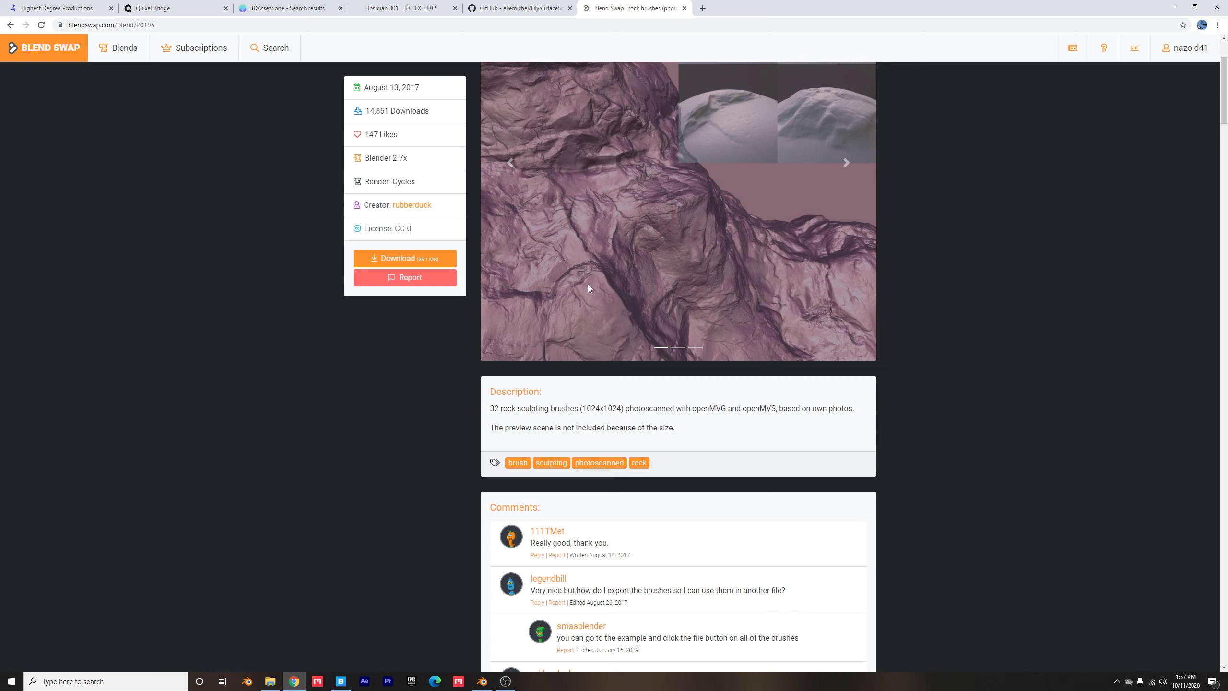
{"action": "scroll", "coordinate": [290, 169], "scroll_direction": "up", "scroll_amount": 3}
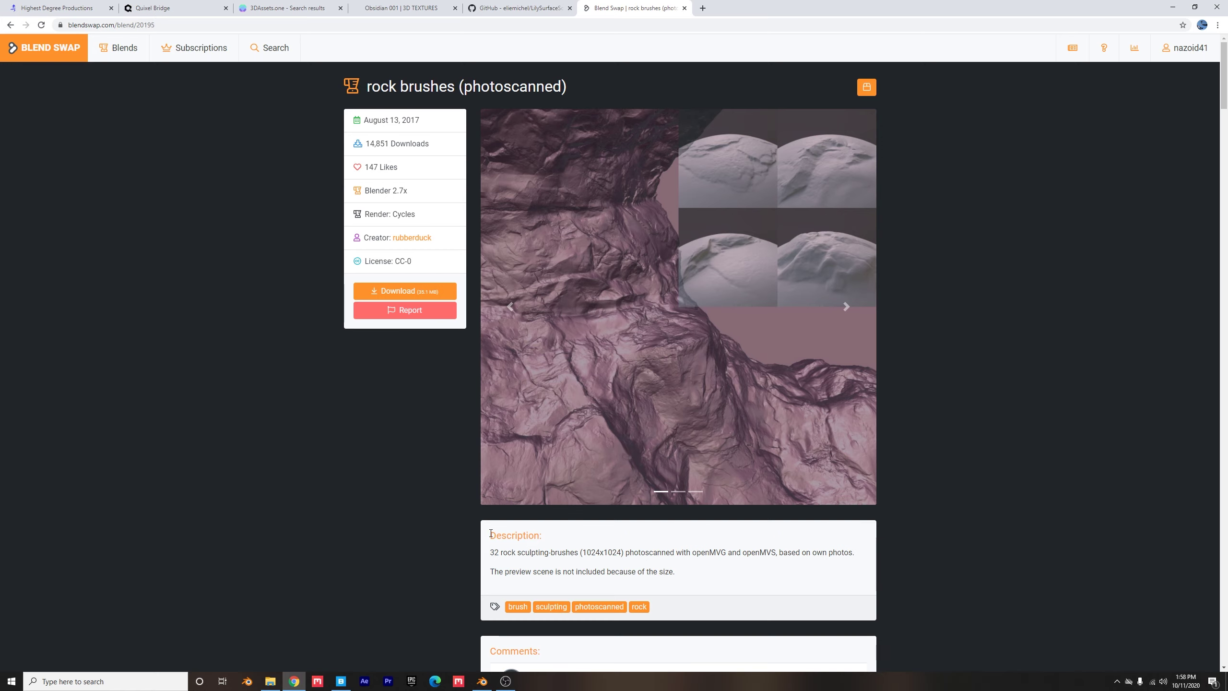
Step: Return to Blender and browse into the Brush folder of rock_brushes.blend for appending
{"action": "left_click", "coordinate": [482, 680]}
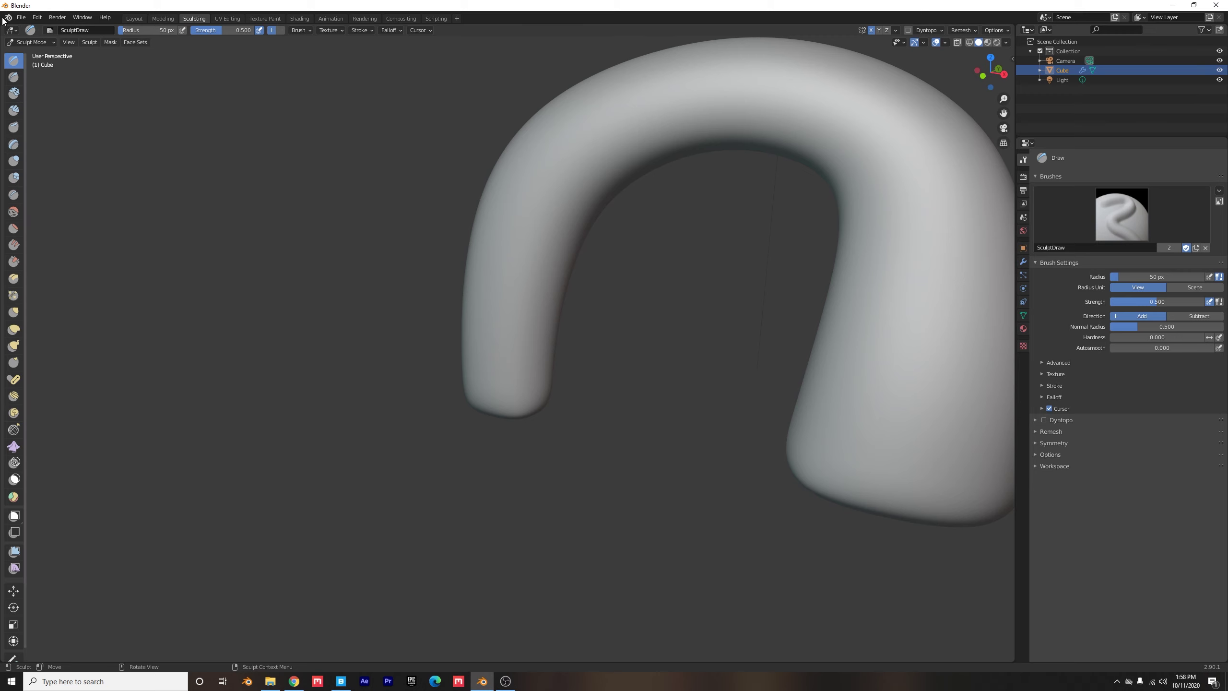
{"action": "left_click", "coordinate": [19, 17]}
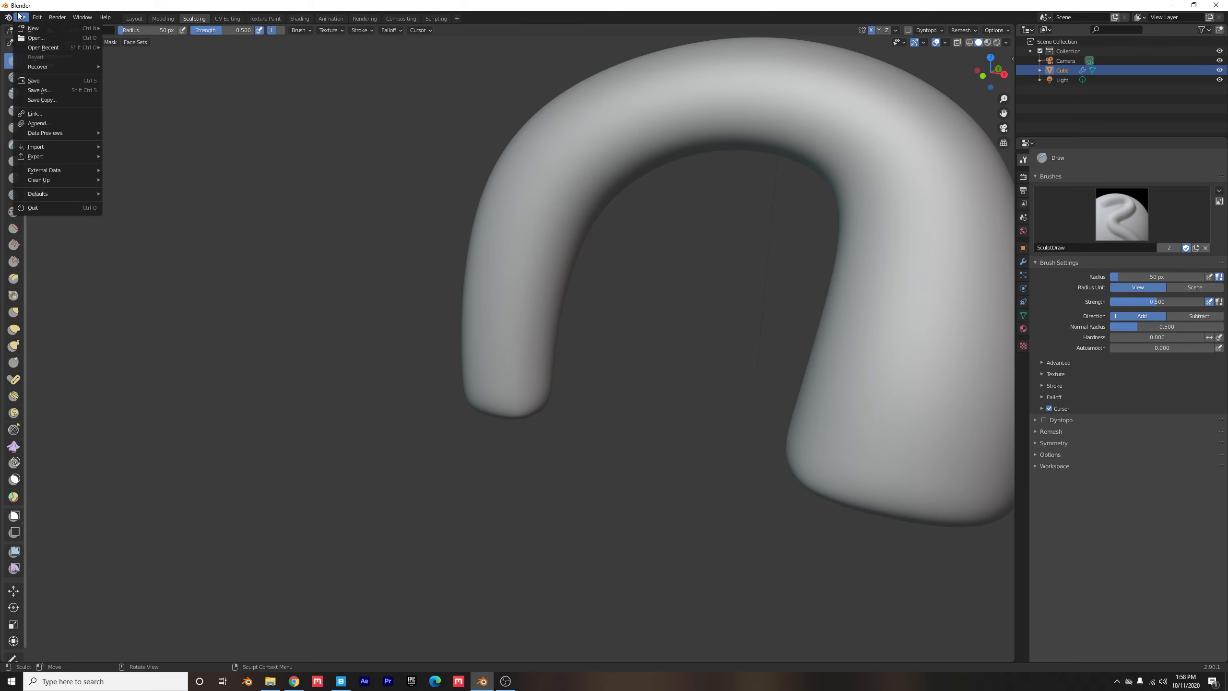
{"action": "left_click", "coordinate": [65, 123]}
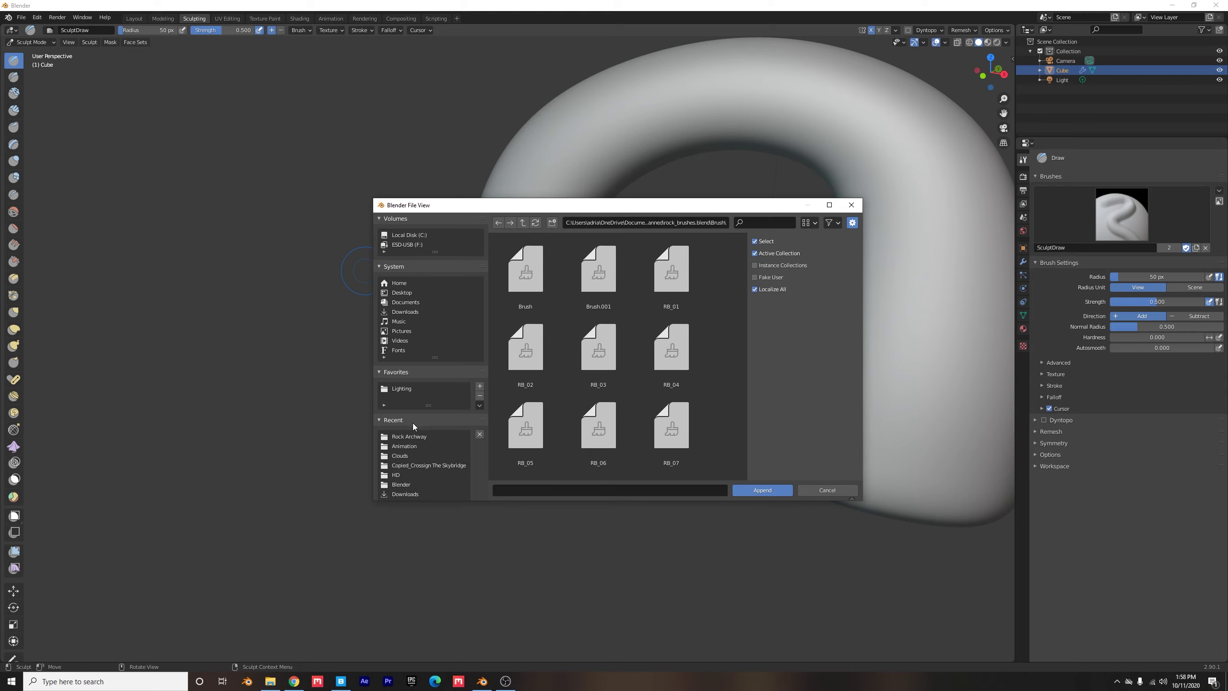
{"action": "left_click", "coordinate": [523, 223]}
{"action": "left_click", "coordinate": [523, 223]}
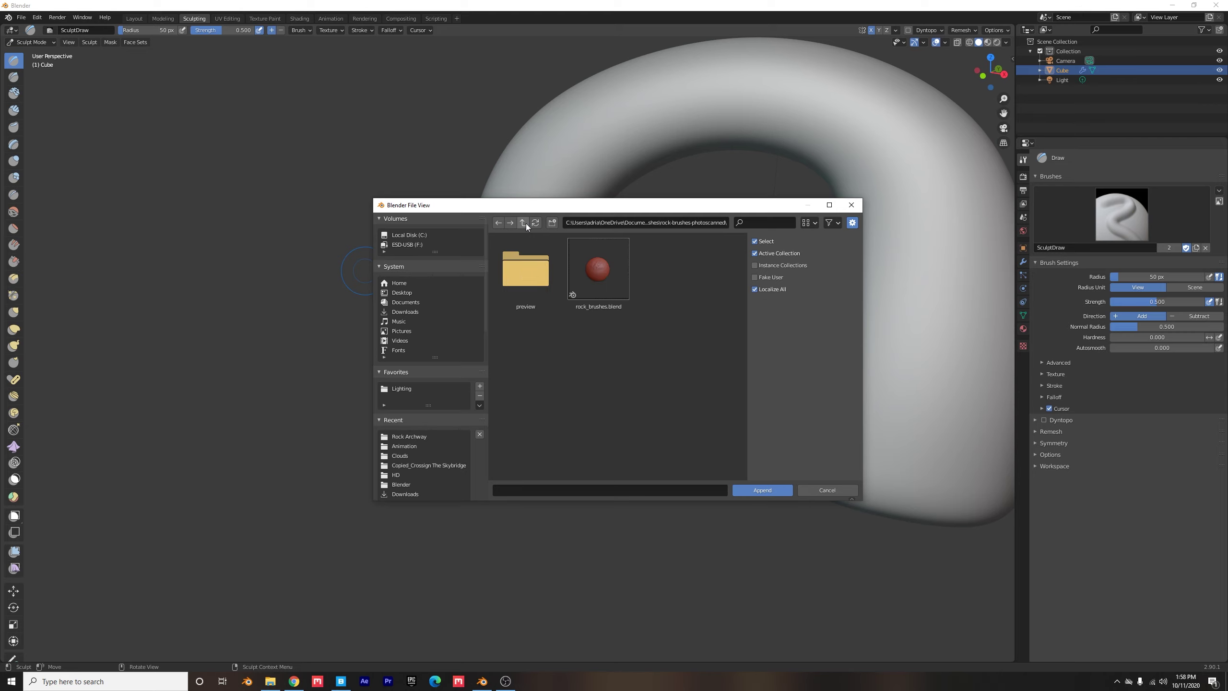
{"action": "left_click", "coordinate": [608, 303]}
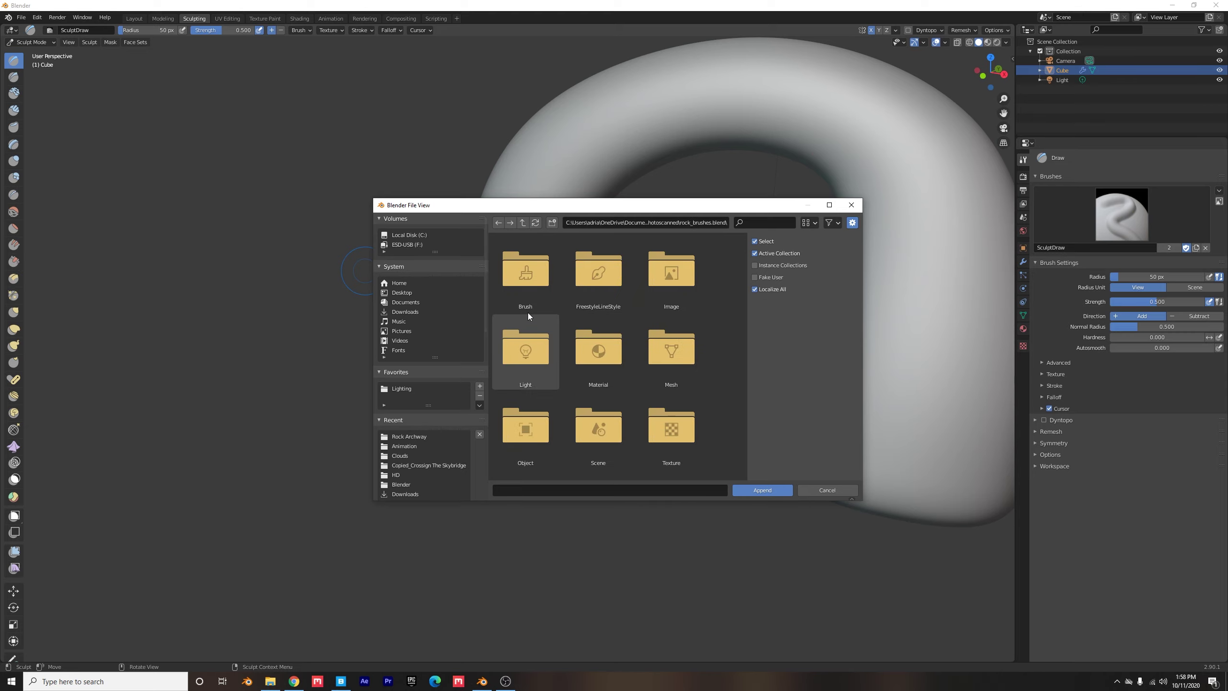
{"action": "double_click", "coordinate": [503, 289]}
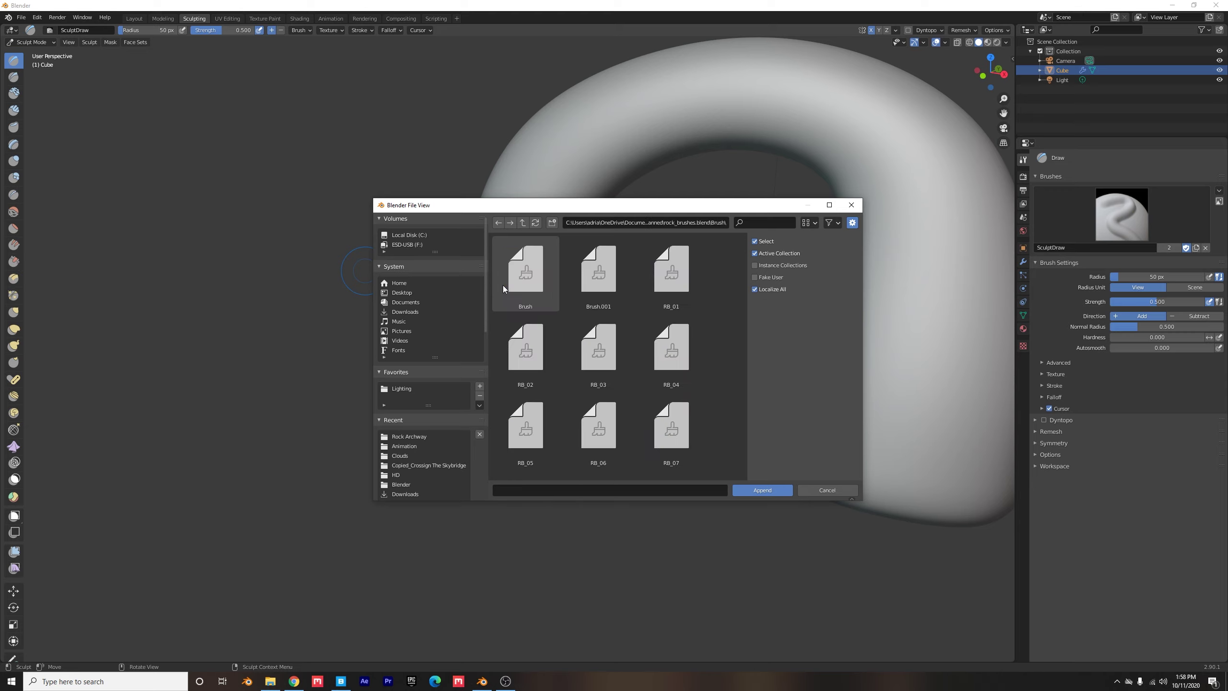
Step: Select all brushes in the folder, including RB_01 through RB_32, and append them to the current file
{"action": "scroll", "coordinate": [664, 339], "scroll_direction": "down", "scroll_amount": 2}
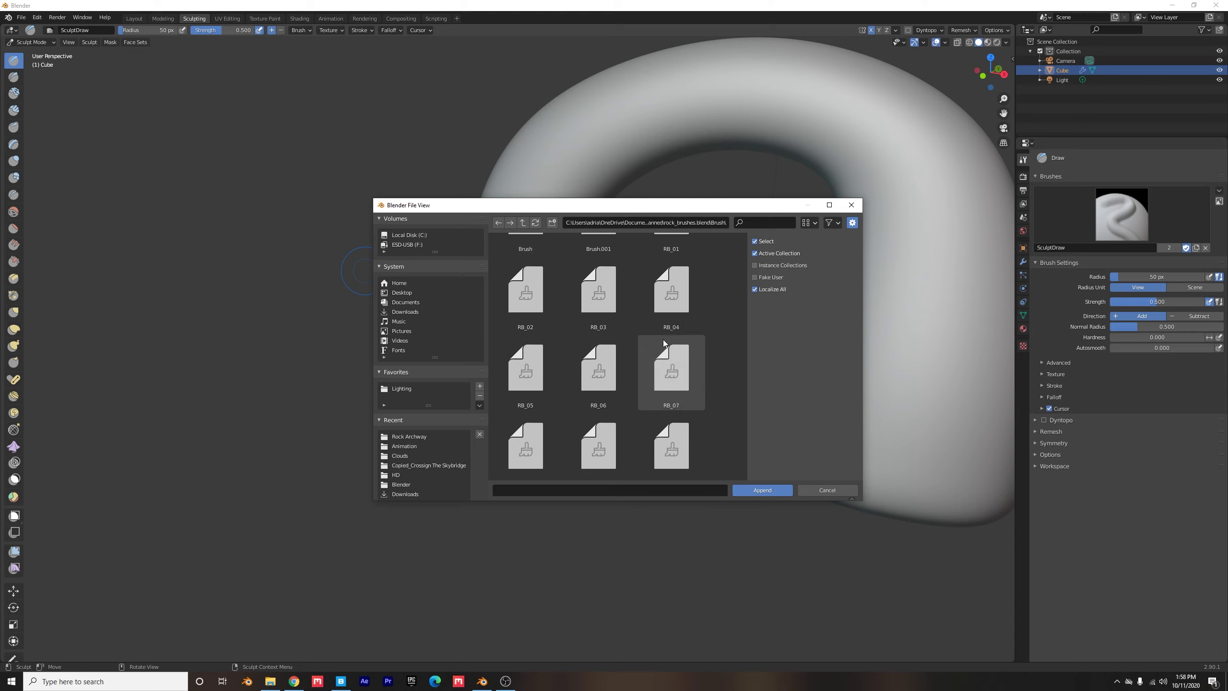
{"action": "scroll", "coordinate": [666, 345], "scroll_direction": "up", "scroll_amount": 2}
{"action": "left_click", "coordinate": [683, 295]}
{"action": "scroll", "coordinate": [709, 359], "scroll_direction": "down", "scroll_amount": 10}
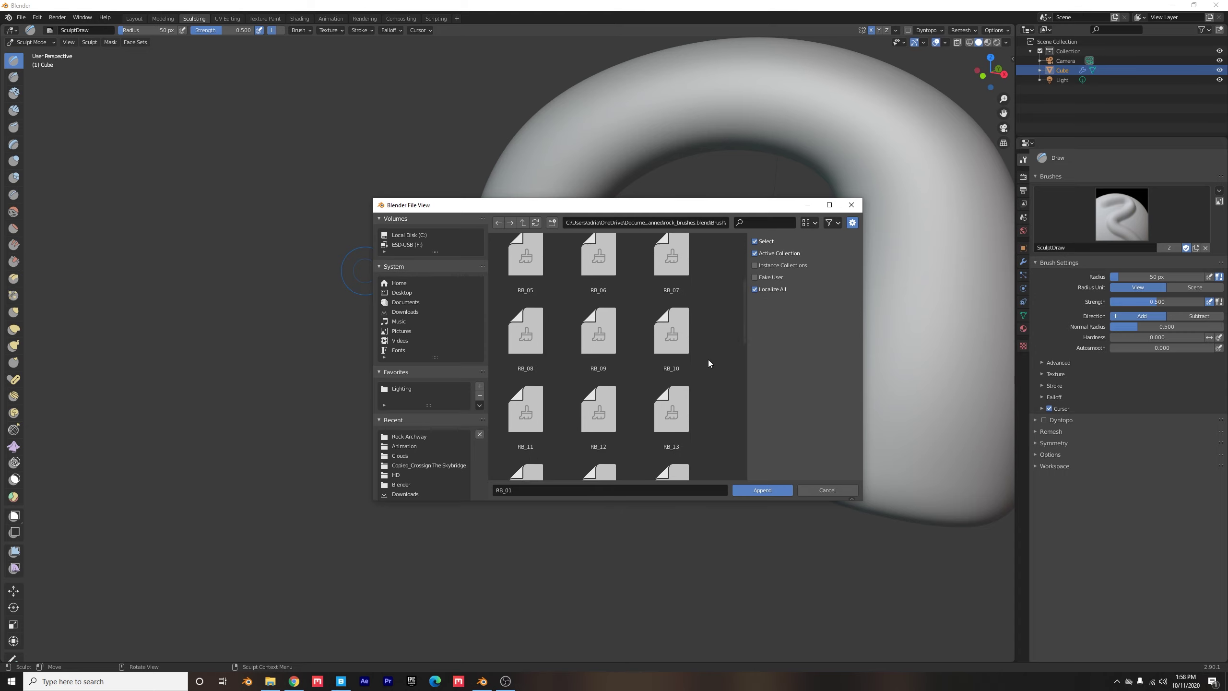
{"action": "scroll", "coordinate": [711, 361], "scroll_direction": "down", "scroll_amount": 2}
{"action": "left_click", "coordinate": [556, 438]}
{"action": "key", "text": "a"}
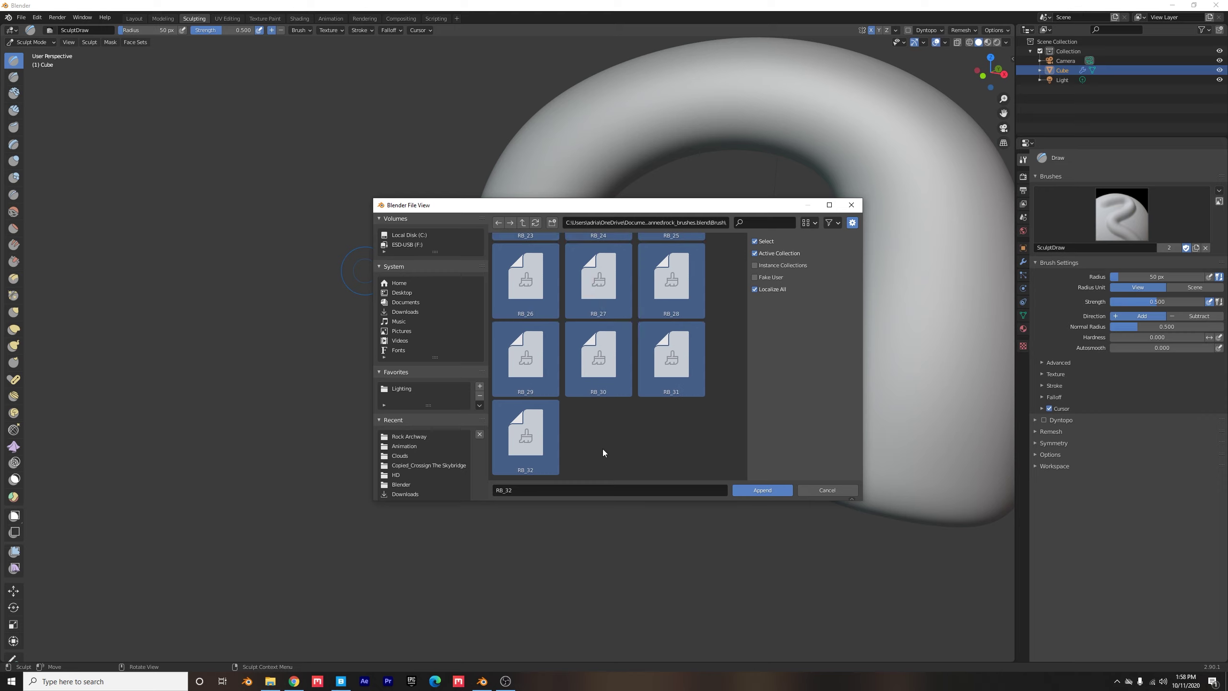
{"action": "left_click", "coordinate": [762, 491]}
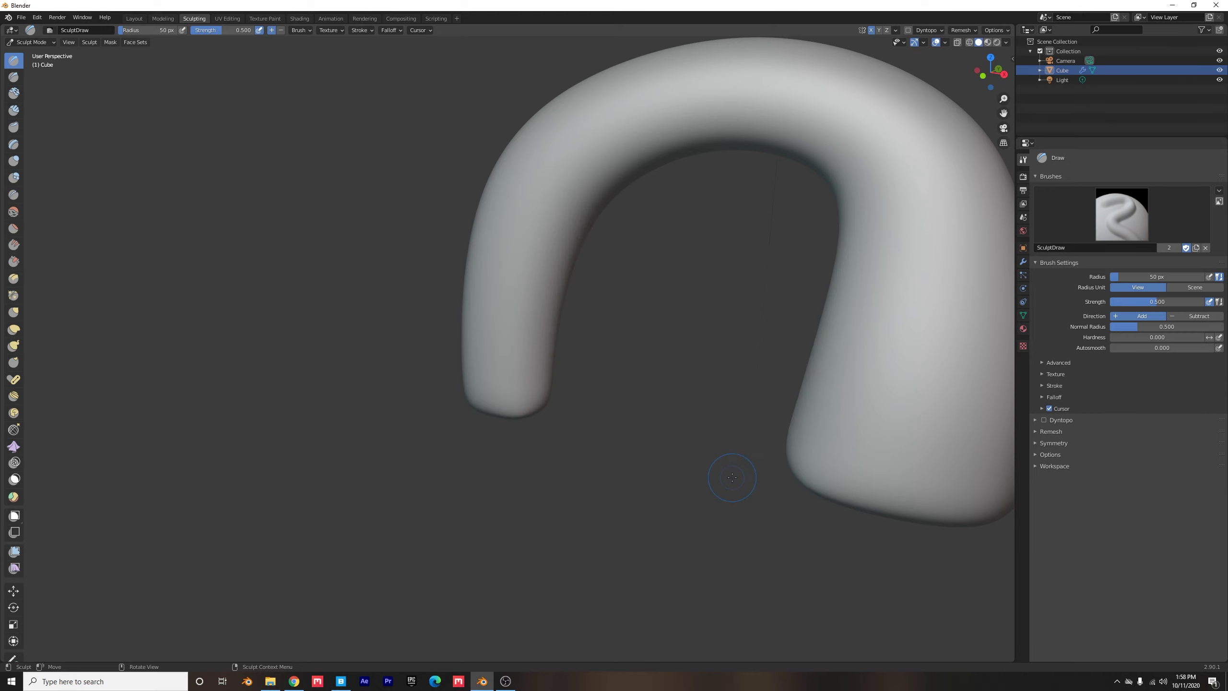
Step: Show the Draw brush's symmetry settings in the viewport sidebar and turn off X-axis mirroring
{"action": "key", "text": "n"}
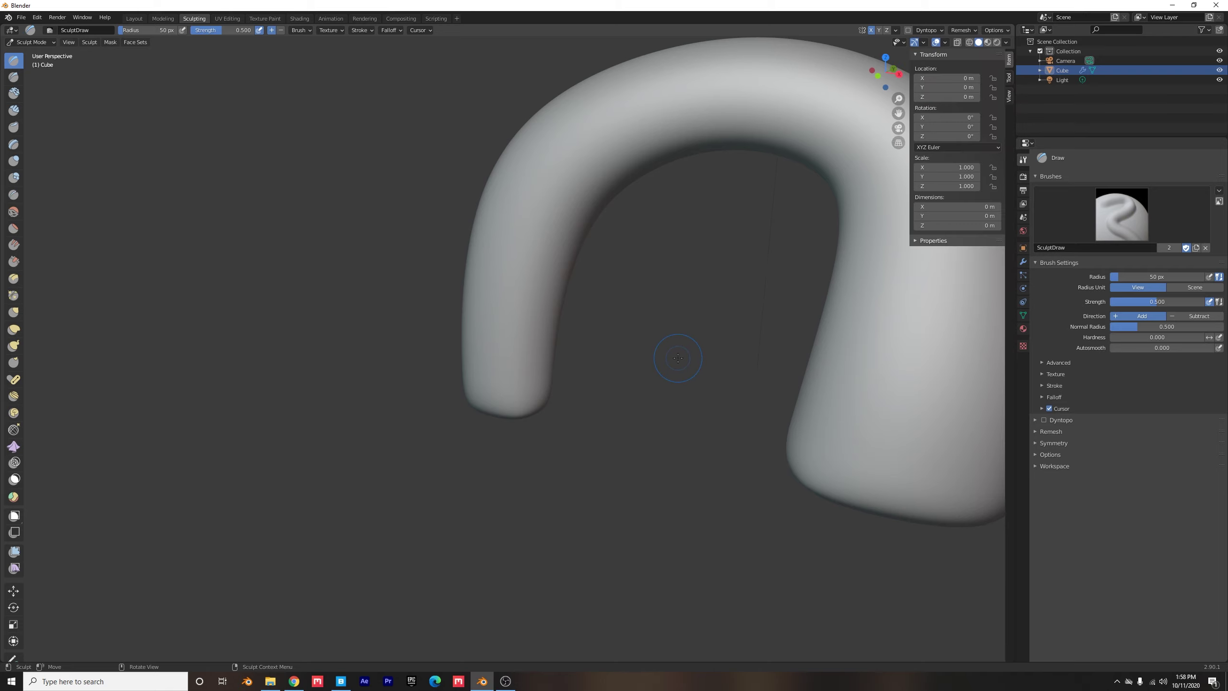
{"action": "left_click", "coordinate": [1010, 78]}
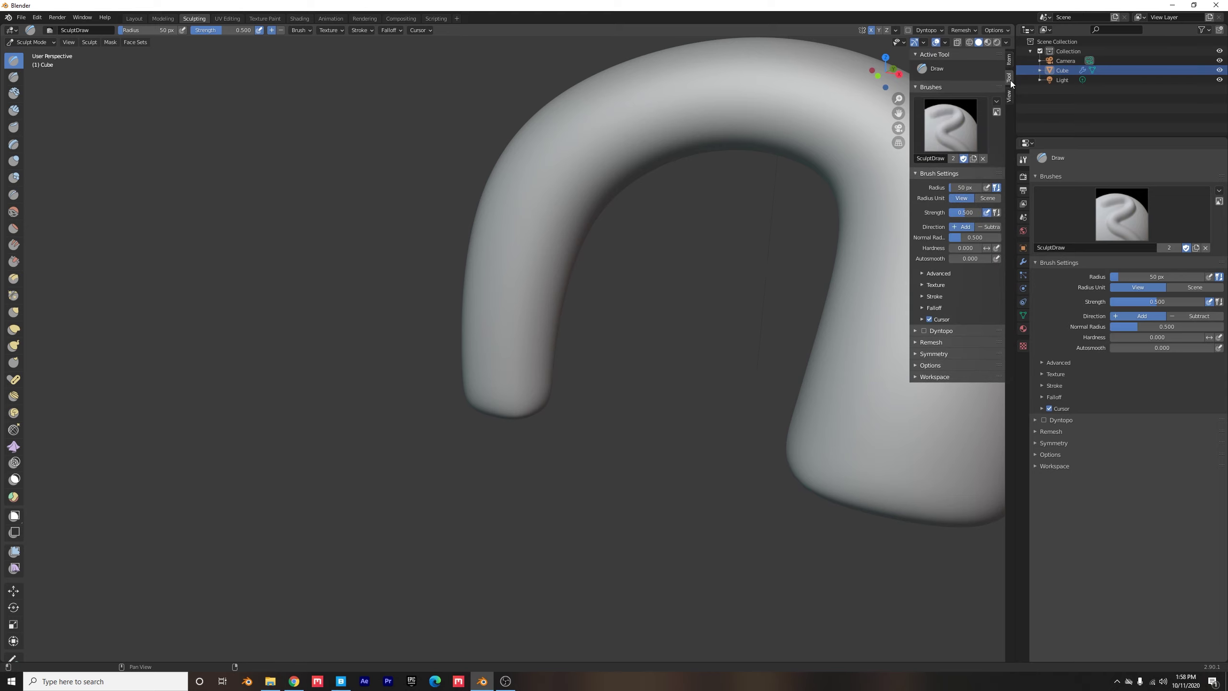
{"action": "left_click", "coordinate": [920, 354]}
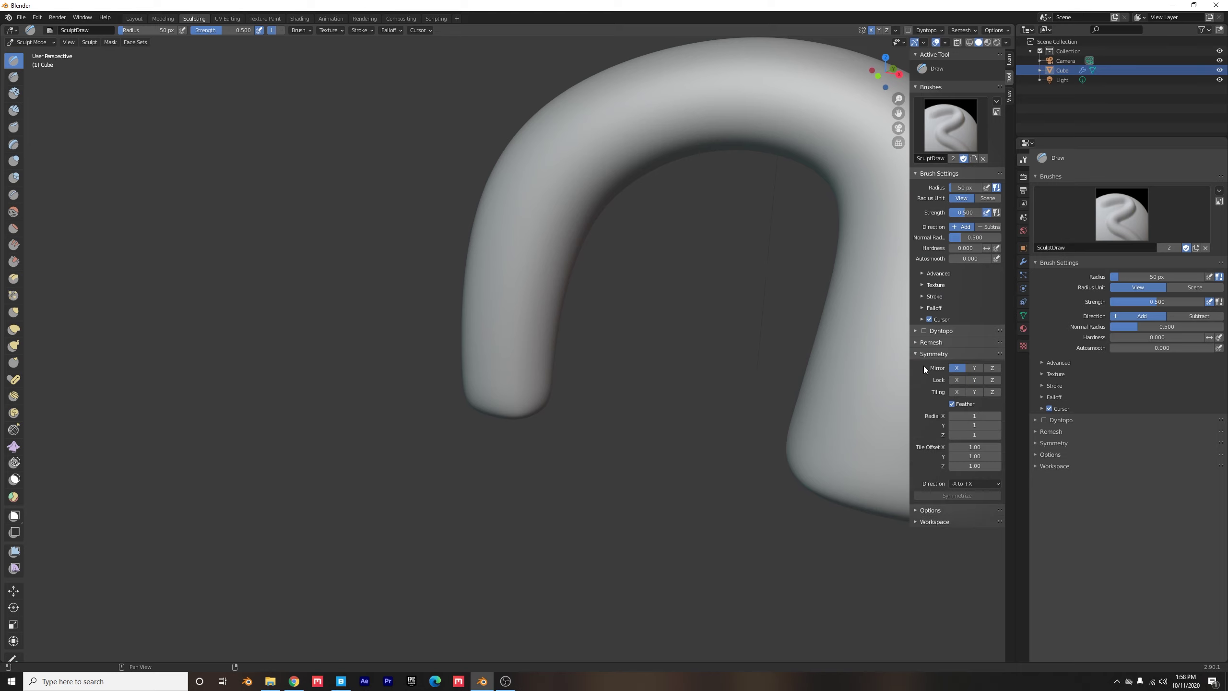
{"action": "left_click", "coordinate": [957, 370]}
{"action": "scroll", "coordinate": [634, 178], "scroll_direction": "down", "scroll_amount": 6}
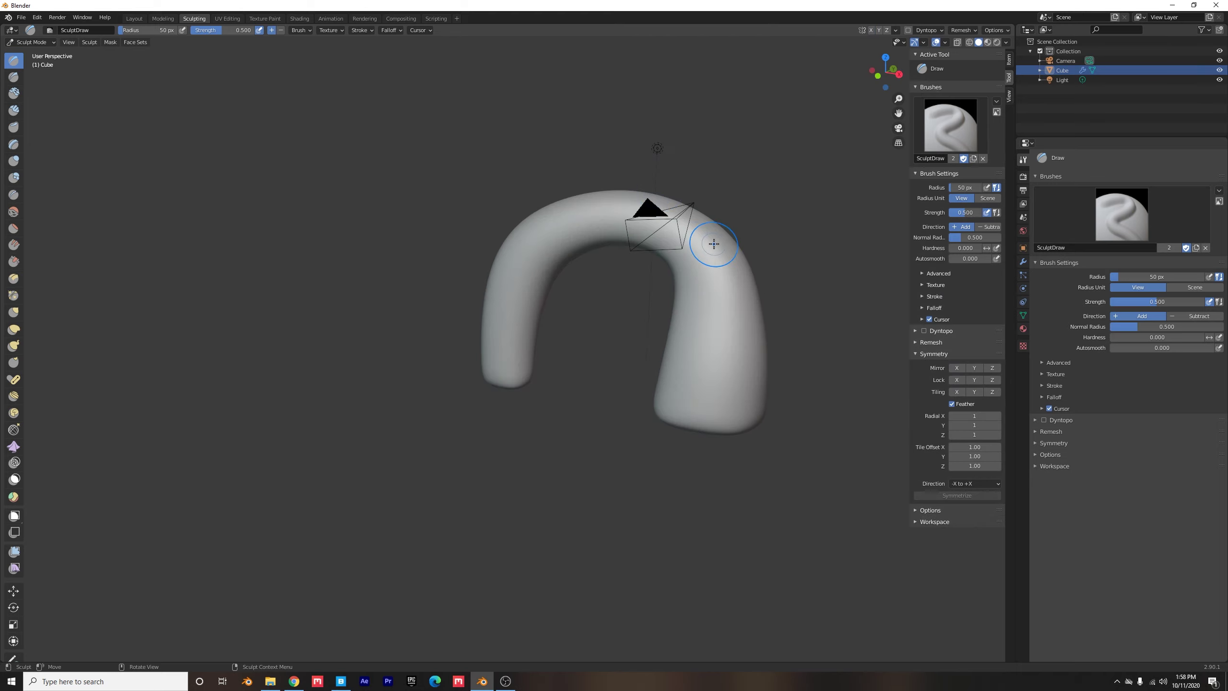
{"action": "middle_click_drag", "start_coordinate": [714, 244], "coordinate": [655, 245]}
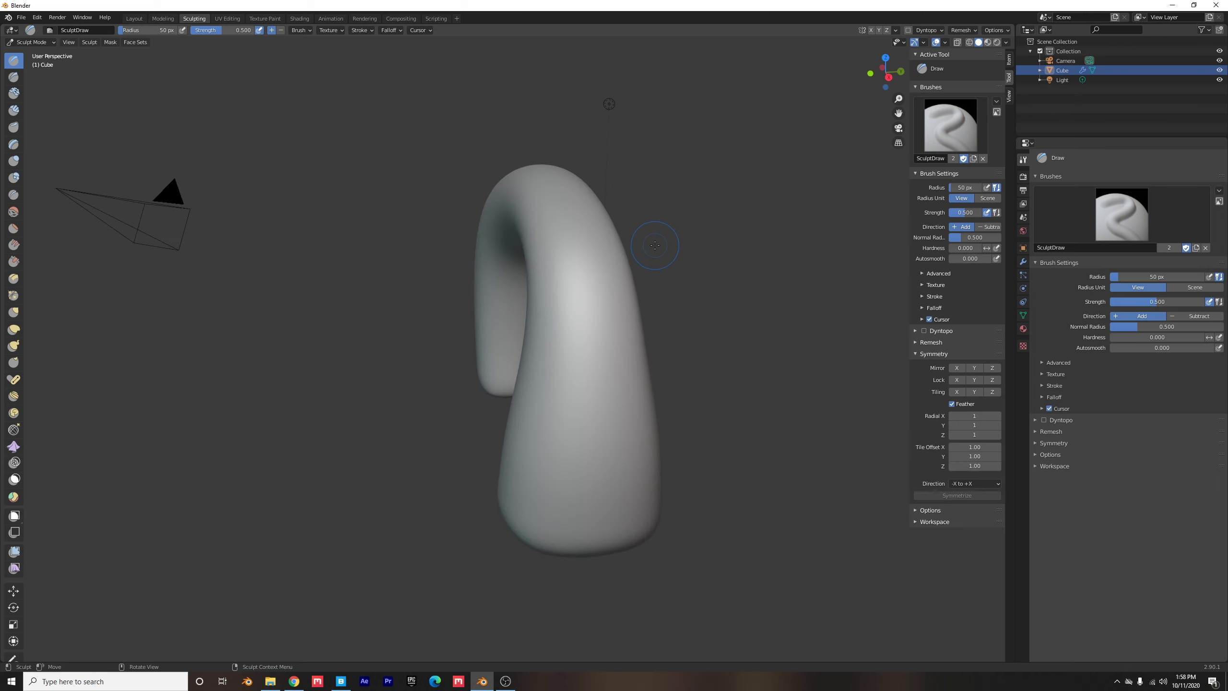
Step: Sculpt rock detail onto the base of the arch's thicker leg using the RB_20 brush at a 75 px radius
{"action": "left_click", "coordinate": [940, 138]}
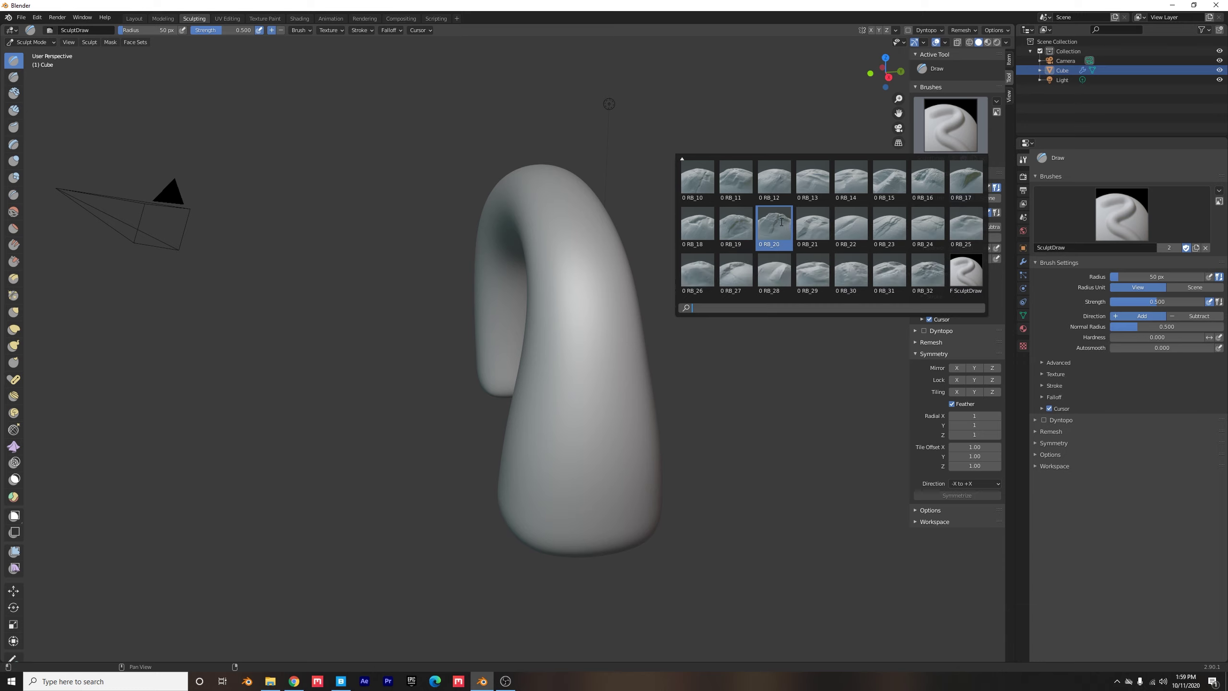
{"action": "left_click", "coordinate": [781, 222]}
{"action": "mouse_move", "coordinate": [493, 343]}
{"action": "middle_mouse_down"}
{"action": "mouse_move", "coordinate": [606, 332]}
{"action": "mouse_move", "coordinate": [631, 285]}
{"action": "middle_mouse_up"}
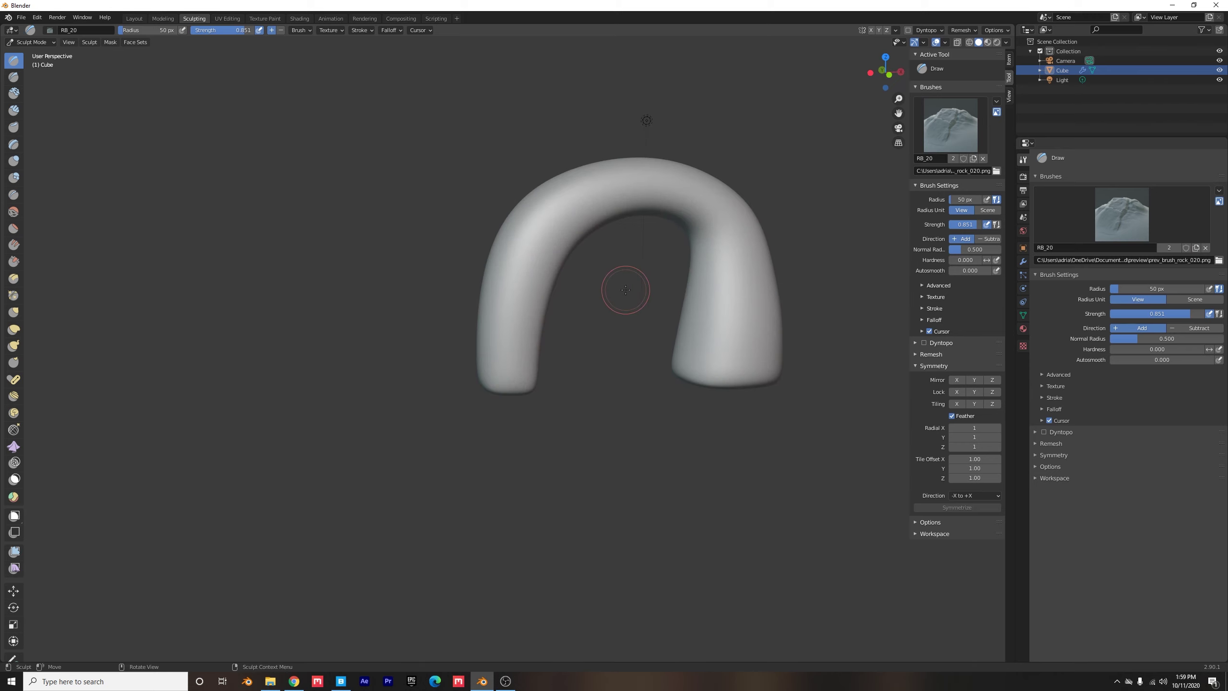
{"action": "right_click", "coordinate": [610, 289]}
{"action": "left_click_drag", "start_coordinate": [545, 291], "coordinate": [575, 290]}
{"action": "scroll", "coordinate": [693, 360], "scroll_direction": "up", "scroll_amount": 2}
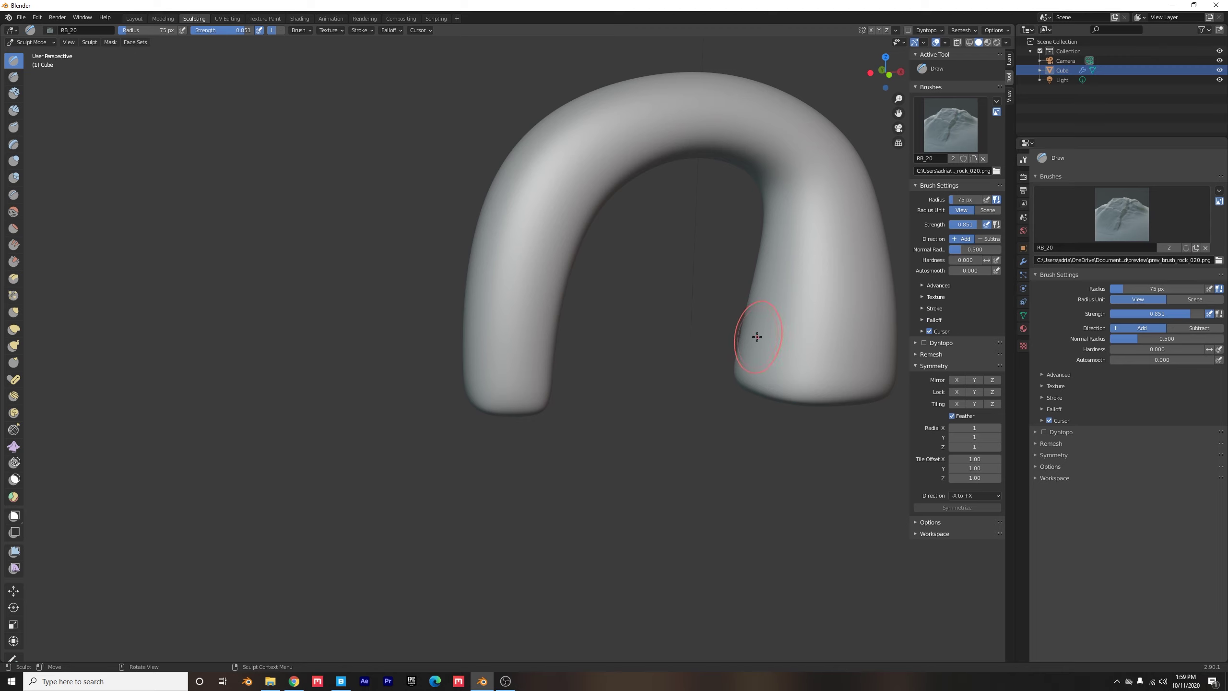
{"action": "mouse_move", "coordinate": [758, 339]}
{"action": "left_mouse_down"}
{"action": "mouse_move", "coordinate": [759, 357]}
{"action": "mouse_move", "coordinate": [740, 339]}
{"action": "mouse_move", "coordinate": [803, 315]}
{"action": "mouse_move", "coordinate": [837, 398]}
{"action": "mouse_move", "coordinate": [871, 322]}
{"action": "mouse_move", "coordinate": [822, 377]}
{"action": "mouse_move", "coordinate": [774, 361]}
{"action": "mouse_move", "coordinate": [832, 387]}
{"action": "left_mouse_up"}
{"action": "left_click_drag", "start_coordinate": [857, 426], "coordinate": [813, 382]}
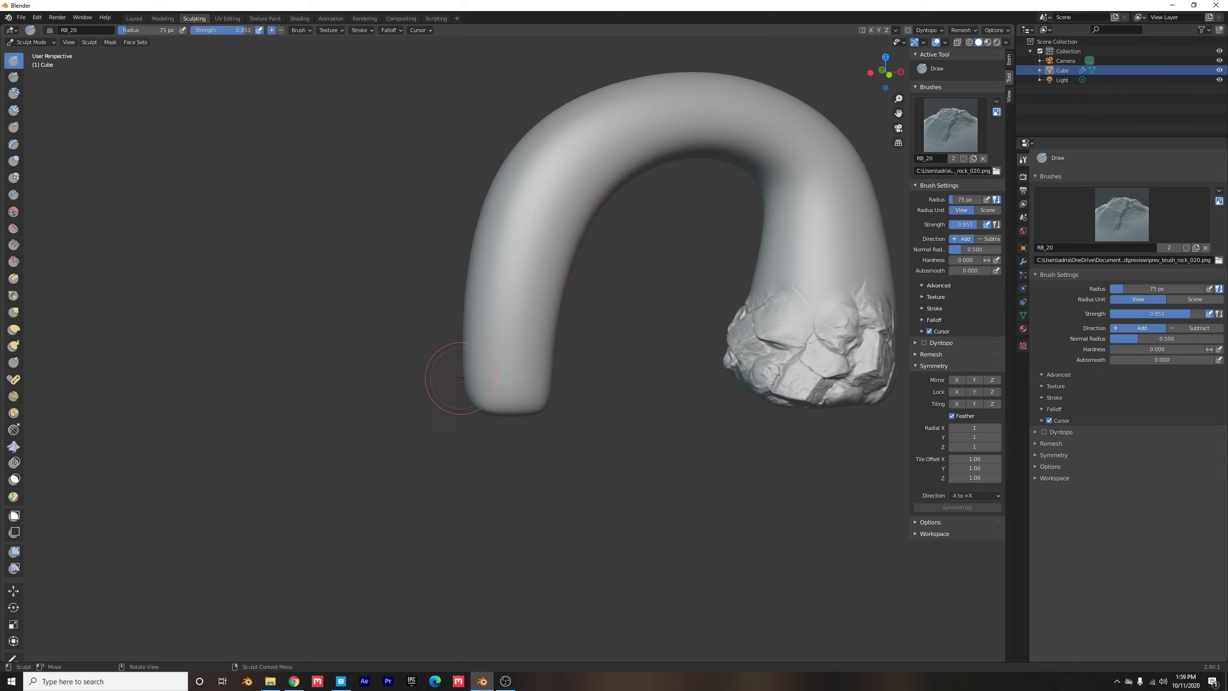
Step: Cover the base of the thinner leg and the remaining sides of both leg bases with RB_20 rock detail
{"action": "mouse_move", "coordinate": [464, 378]}
{"action": "left_mouse_down"}
{"action": "mouse_move", "coordinate": [516, 360]}
{"action": "mouse_move", "coordinate": [605, 412]}
{"action": "left_mouse_up"}
{"action": "middle_click_drag", "start_coordinate": [605, 412], "coordinate": [507, 384]}
{"action": "scroll", "coordinate": [508, 384], "scroll_direction": "up", "scroll_amount": 2}
{"action": "mouse_move", "coordinate": [507, 384]}
{"action": "left_mouse_down"}
{"action": "mouse_move", "coordinate": [571, 380]}
{"action": "mouse_move", "coordinate": [593, 406]}
{"action": "mouse_move", "coordinate": [541, 403]}
{"action": "mouse_move", "coordinate": [606, 440]}
{"action": "mouse_move", "coordinate": [535, 406]}
{"action": "left_mouse_up"}
{"action": "middle_click_drag", "start_coordinate": [535, 405], "coordinate": [638, 392]}
{"action": "scroll", "coordinate": [639, 392], "scroll_direction": "down", "scroll_amount": 3}
{"action": "mouse_move", "coordinate": [639, 393]}
{"action": "left_mouse_down"}
{"action": "mouse_move", "coordinate": [473, 383]}
{"action": "mouse_move", "coordinate": [484, 309]}
{"action": "mouse_move", "coordinate": [542, 338]}
{"action": "mouse_move", "coordinate": [556, 367]}
{"action": "mouse_move", "coordinate": [435, 436]}
{"action": "left_mouse_up"}
{"action": "mouse_move", "coordinate": [435, 436]}
{"action": "middle_mouse_down"}
{"action": "mouse_move", "coordinate": [643, 392]}
{"action": "mouse_move", "coordinate": [450, 320]}
{"action": "middle_mouse_up"}
{"action": "mouse_move", "coordinate": [450, 319]}
{"action": "left_mouse_down"}
{"action": "mouse_move", "coordinate": [455, 367]}
{"action": "mouse_move", "coordinate": [508, 338]}
{"action": "mouse_move", "coordinate": [522, 384]}
{"action": "mouse_move", "coordinate": [512, 368]}
{"action": "mouse_move", "coordinate": [464, 387]}
{"action": "left_mouse_up"}
{"action": "mouse_move", "coordinate": [290, 377]}
{"action": "left_mouse_down"}
{"action": "mouse_move", "coordinate": [218, 368]}
{"action": "mouse_move", "coordinate": [252, 416]}
{"action": "left_mouse_up"}
{"action": "middle_click_drag", "start_coordinate": [251, 416], "coordinate": [170, 417]}
{"action": "mouse_move", "coordinate": [216, 400]}
{"action": "left_mouse_down"}
{"action": "mouse_move", "coordinate": [227, 388]}
{"action": "mouse_move", "coordinate": [270, 443]}
{"action": "left_mouse_up"}
{"action": "mouse_move", "coordinate": [270, 443]}
{"action": "middle_mouse_down"}
{"action": "mouse_move", "coordinate": [697, 392]}
{"action": "mouse_move", "coordinate": [636, 343]}
{"action": "middle_mouse_up"}
{"action": "left_click_drag", "start_coordinate": [636, 343], "coordinate": [603, 339]}
Step: Add RB_20 rock patches to the upper bends of the arch on both its front and back
{"action": "mouse_move", "coordinate": [571, 309]}
{"action": "middle_mouse_down"}
{"action": "mouse_move", "coordinate": [439, 274]}
{"action": "mouse_move", "coordinate": [502, 297]}
{"action": "middle_mouse_up"}
{"action": "mouse_move", "coordinate": [534, 242]}
{"action": "left_mouse_down"}
{"action": "mouse_move", "coordinate": [627, 282]}
{"action": "mouse_move", "coordinate": [560, 232]}
{"action": "left_mouse_up"}
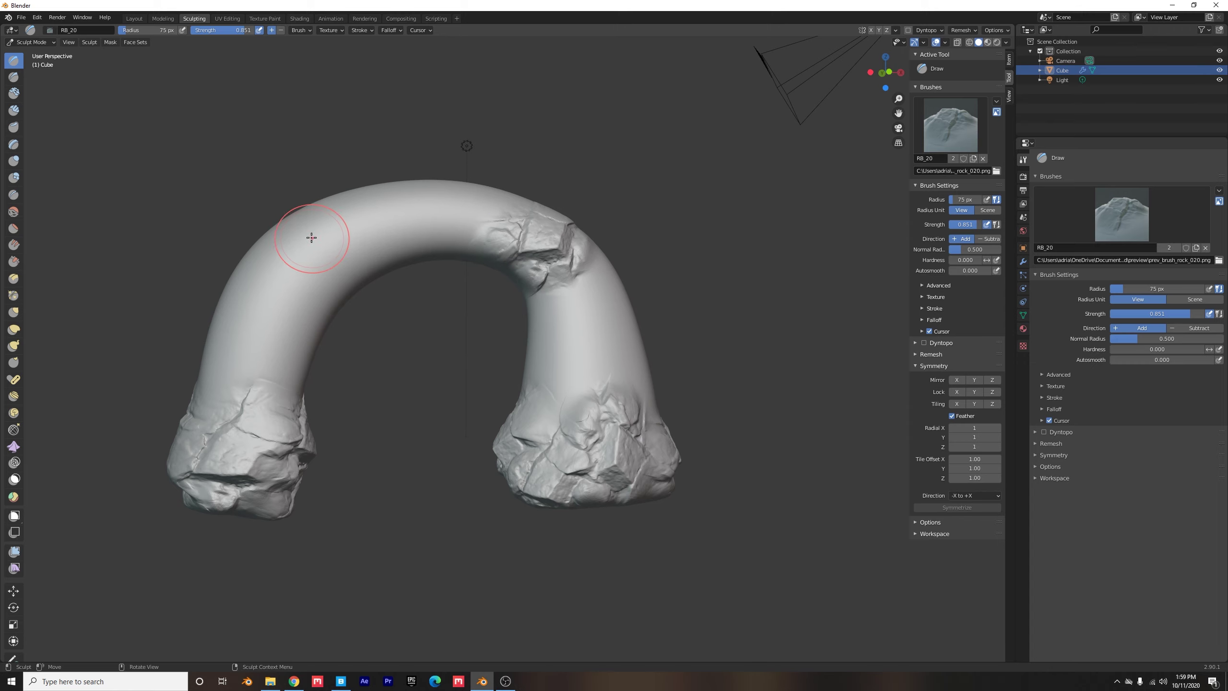
{"action": "mouse_move", "coordinate": [307, 233]}
{"action": "left_mouse_down"}
{"action": "mouse_move", "coordinate": [290, 213]}
{"action": "mouse_move", "coordinate": [309, 271]}
{"action": "left_mouse_up"}
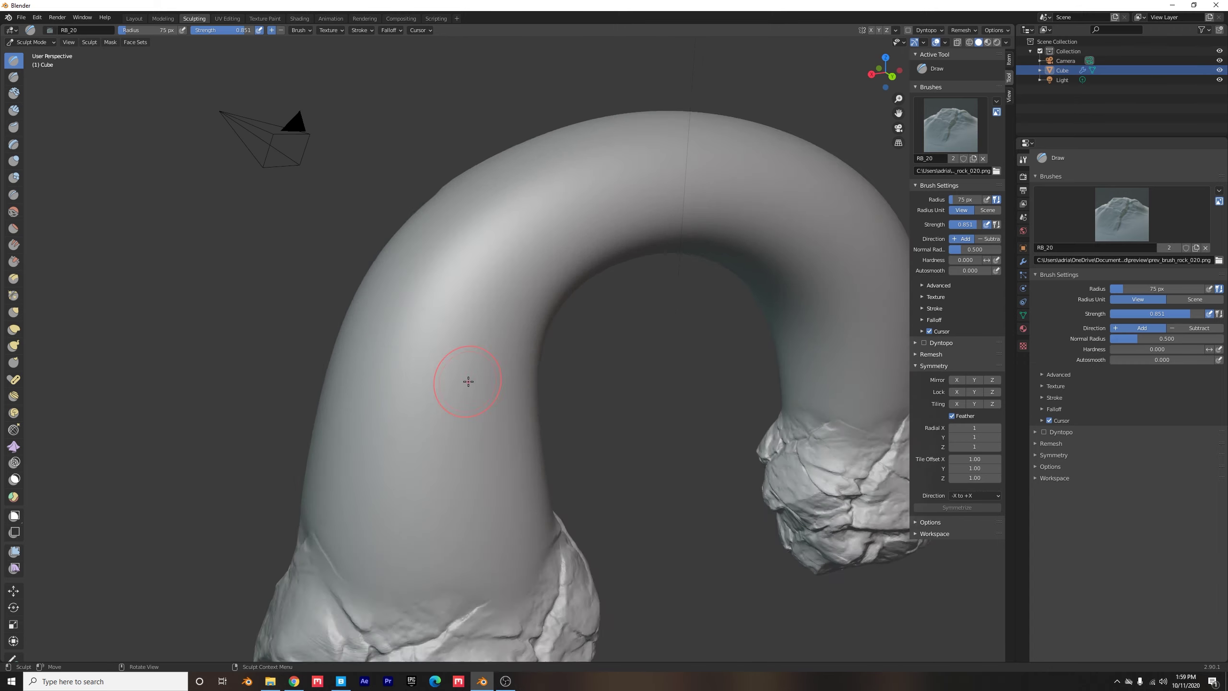
{"action": "middle_click_drag", "start_coordinate": [467, 376], "coordinate": [548, 351]}
{"action": "mouse_move", "coordinate": [464, 319]}
{"action": "left_mouse_down"}
{"action": "mouse_move", "coordinate": [422, 406]}
{"action": "mouse_move", "coordinate": [352, 421]}
{"action": "left_mouse_up"}
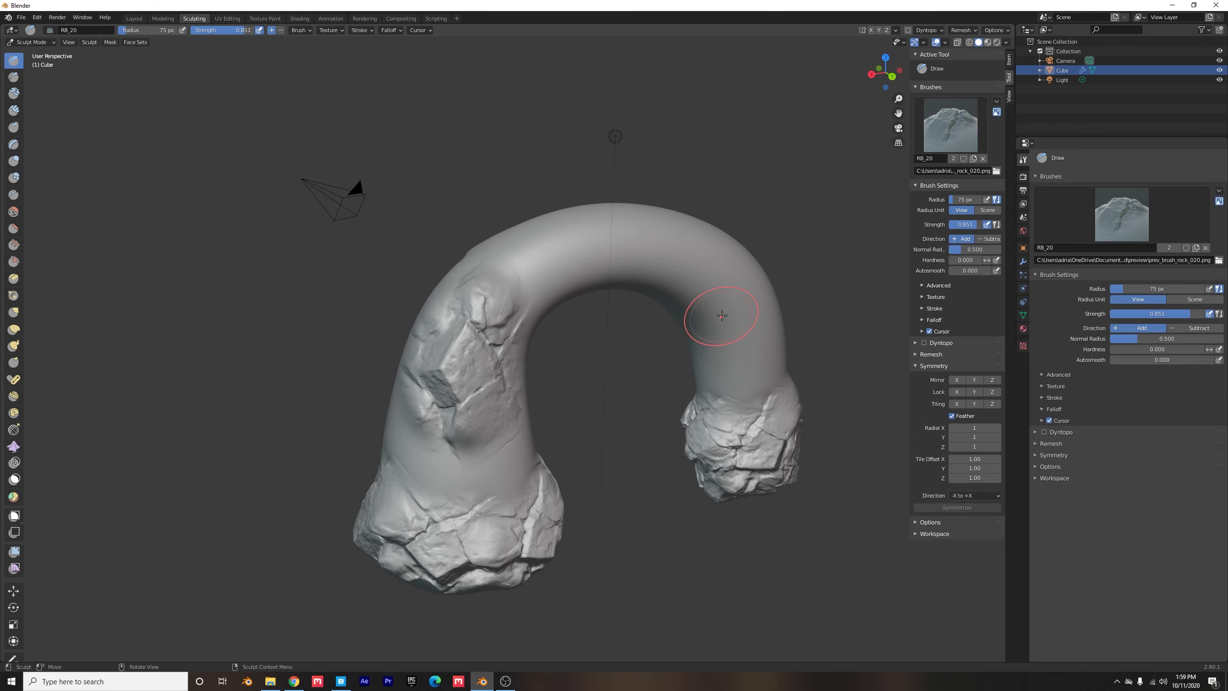
{"action": "mouse_move", "coordinate": [722, 313]}
{"action": "left_mouse_down"}
{"action": "mouse_move", "coordinate": [731, 288]}
{"action": "mouse_move", "coordinate": [745, 313]}
{"action": "left_mouse_up"}
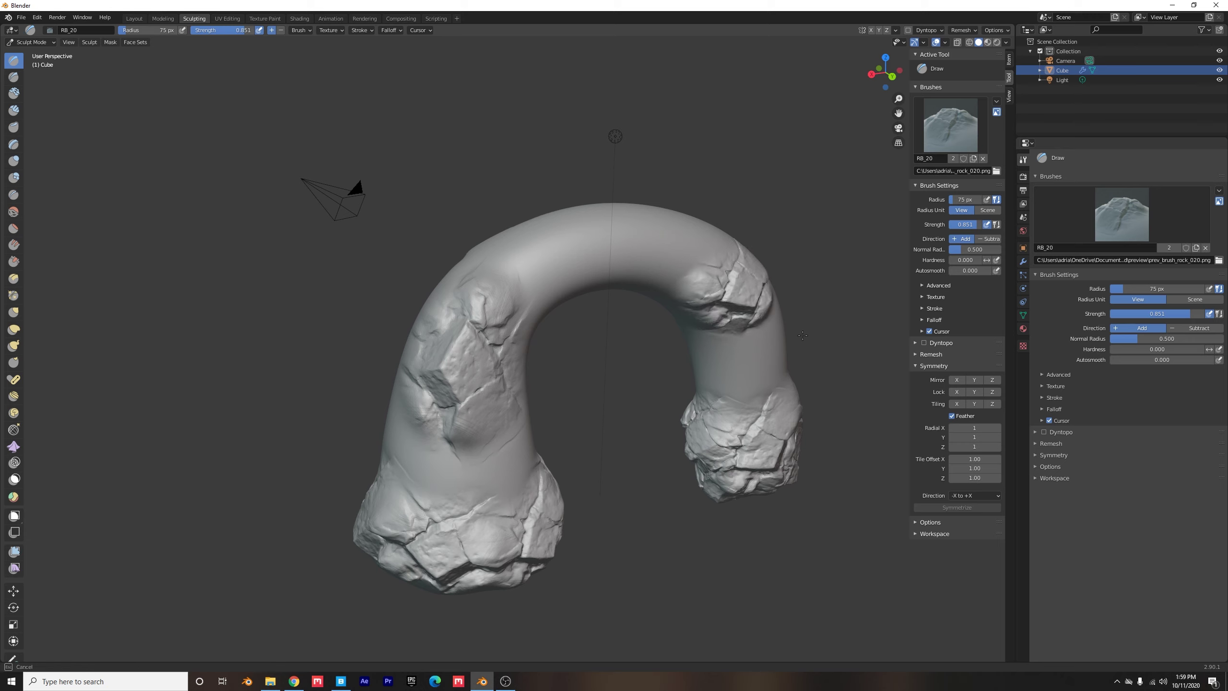
Step: Choose the RB_11 brush and sculpt layered rock detail over the smooth crown of the arch
{"action": "left_click", "coordinate": [943, 138]}
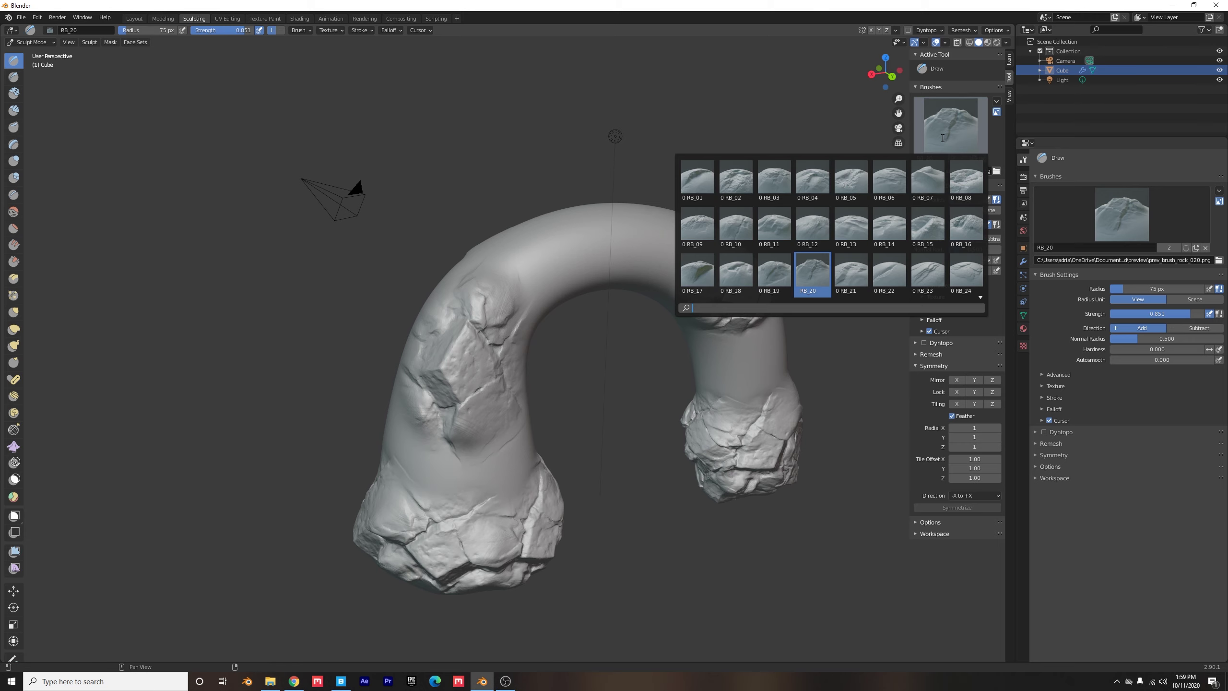
{"action": "left_click", "coordinate": [781, 237]}
{"action": "left_click_drag", "start_coordinate": [563, 215], "coordinate": [537, 271]}
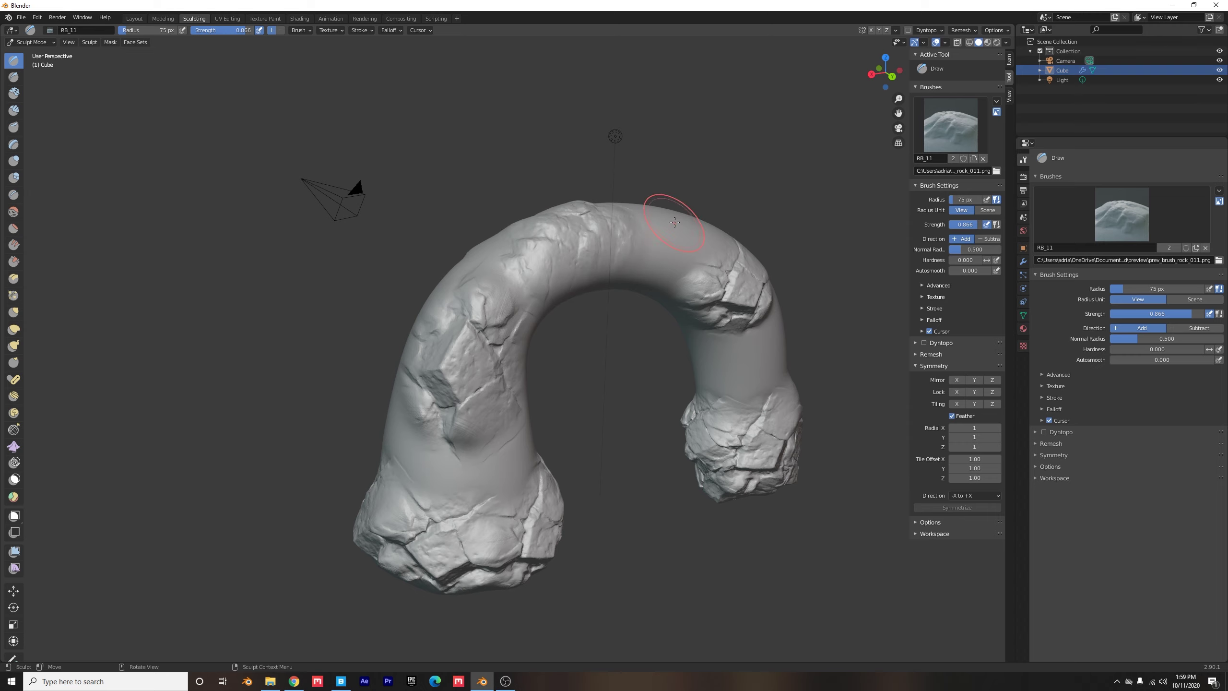
{"action": "left_click_drag", "start_coordinate": [676, 223], "coordinate": [711, 261]}
Step: Sculpt RB_11 rock detail along the smooth stretches of both legs and shoulders, front and back
{"action": "mouse_move", "coordinate": [775, 351]}
{"action": "left_mouse_down"}
{"action": "mouse_move", "coordinate": [744, 353]}
{"action": "mouse_move", "coordinate": [815, 415]}
{"action": "mouse_move", "coordinate": [703, 430]}
{"action": "left_mouse_up"}
{"action": "left_click_drag", "start_coordinate": [474, 458], "coordinate": [451, 504]}
{"action": "middle_click_drag", "start_coordinate": [452, 504], "coordinate": [647, 426]}
{"action": "left_click_drag", "start_coordinate": [647, 427], "coordinate": [599, 349]}
{"action": "middle_click_drag", "start_coordinate": [600, 348], "coordinate": [704, 403]}
{"action": "left_click_drag", "start_coordinate": [703, 403], "coordinate": [687, 412]}
{"action": "left_click_drag", "start_coordinate": [677, 262], "coordinate": [643, 281]}
{"action": "left_click_drag", "start_coordinate": [483, 301], "coordinate": [513, 242]}
{"action": "mouse_move", "coordinate": [513, 242]}
{"action": "middle_mouse_down"}
{"action": "mouse_move", "coordinate": [590, 343]}
{"action": "mouse_move", "coordinate": [440, 369]}
{"action": "middle_mouse_up"}
{"action": "mouse_move", "coordinate": [439, 369]}
{"action": "left_mouse_down"}
{"action": "mouse_move", "coordinate": [451, 442]}
{"action": "mouse_move", "coordinate": [402, 436]}
{"action": "left_mouse_up"}
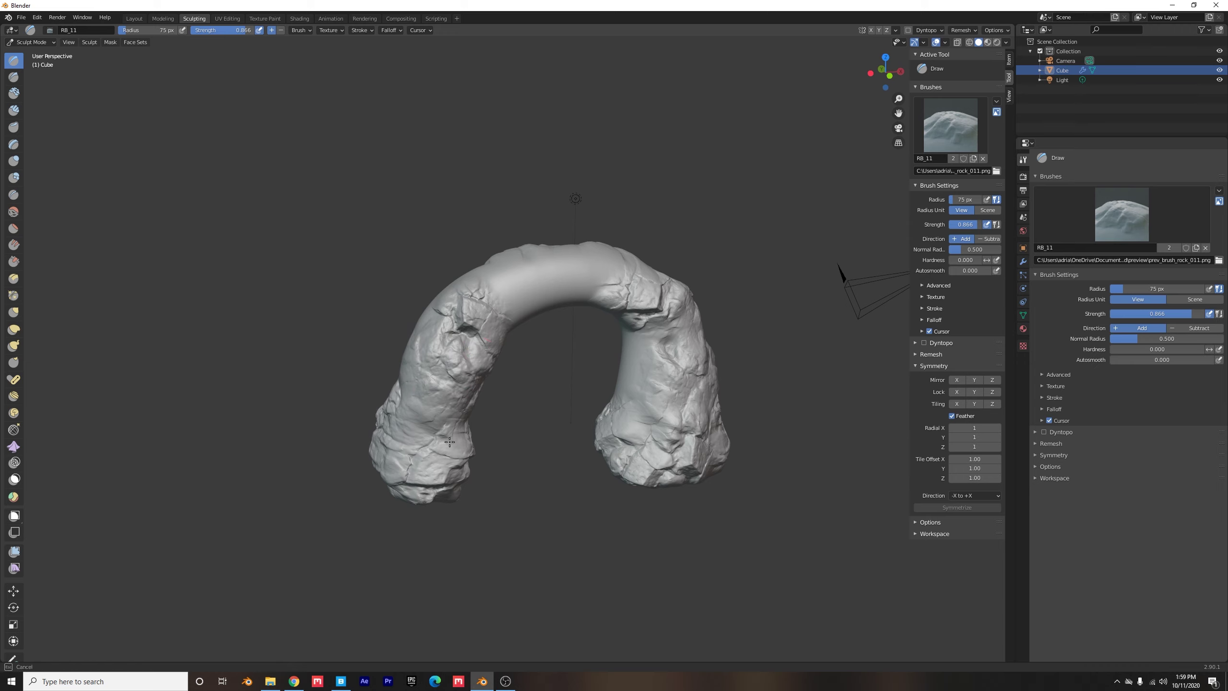
Step: Fill the smooth middle of the crown and the outer sides of the legs with RB_11 strokes
{"action": "mouse_move", "coordinate": [514, 322]}
{"action": "left_mouse_down"}
{"action": "mouse_move", "coordinate": [551, 299]}
{"action": "mouse_move", "coordinate": [616, 315]}
{"action": "mouse_move", "coordinate": [601, 267]}
{"action": "mouse_move", "coordinate": [650, 305]}
{"action": "left_mouse_up"}
{"action": "middle_click_drag", "start_coordinate": [650, 305], "coordinate": [392, 329]}
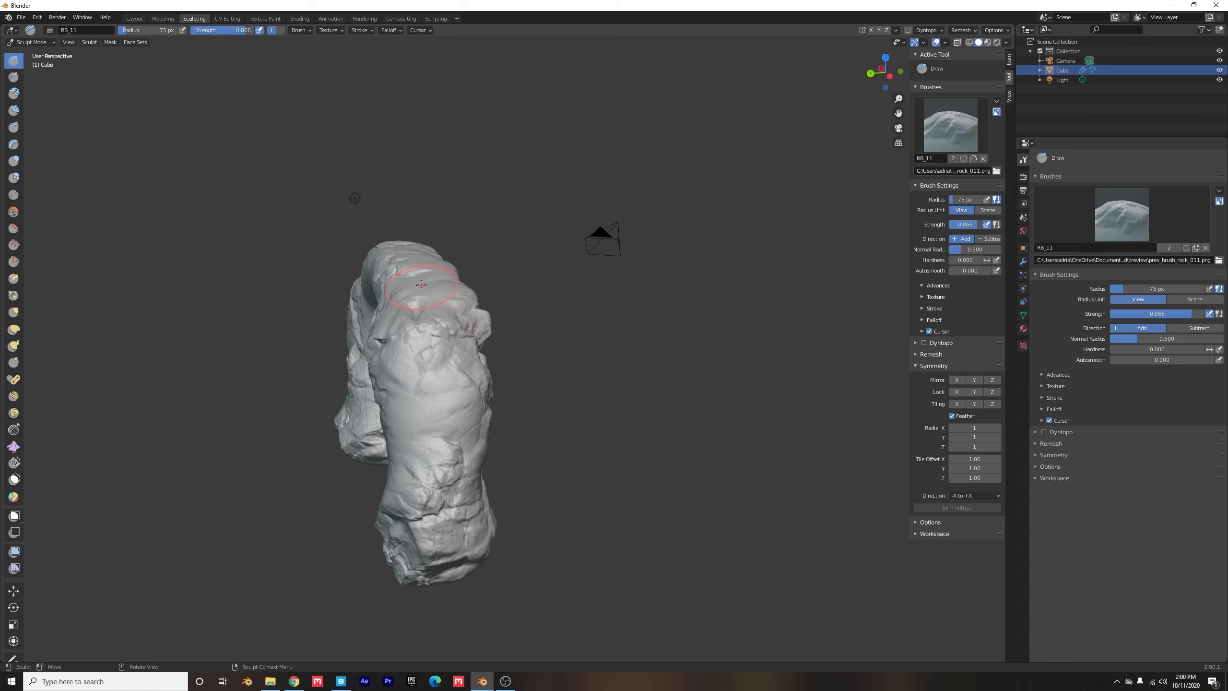
{"action": "mouse_move", "coordinate": [419, 280]}
{"action": "left_mouse_down"}
{"action": "mouse_move", "coordinate": [449, 305]}
{"action": "mouse_move", "coordinate": [387, 271]}
{"action": "mouse_move", "coordinate": [459, 469]}
{"action": "mouse_move", "coordinate": [507, 458]}
{"action": "left_mouse_up"}
{"action": "middle_click_drag", "start_coordinate": [506, 459], "coordinate": [483, 416]}
{"action": "mouse_move", "coordinate": [483, 416]}
{"action": "left_mouse_down"}
{"action": "mouse_move", "coordinate": [528, 402]}
{"action": "mouse_move", "coordinate": [595, 519]}
{"action": "mouse_move", "coordinate": [542, 464]}
{"action": "left_mouse_up"}
{"action": "middle_click_drag", "start_coordinate": [542, 465], "coordinate": [527, 484]}
{"action": "left_click_drag", "start_coordinate": [527, 483], "coordinate": [508, 484]}
Step: Sculpt RB_11 rock detail onto the undersides of the feet and the inner surface of the arch
{"action": "mouse_move", "coordinate": [507, 483]}
{"action": "middle_mouse_down"}
{"action": "mouse_move", "coordinate": [554, 544]}
{"action": "mouse_move", "coordinate": [452, 603]}
{"action": "middle_mouse_up"}
{"action": "left_click_drag", "start_coordinate": [452, 603], "coordinate": [483, 571]}
{"action": "left_click_drag", "start_coordinate": [370, 274], "coordinate": [458, 298]}
{"action": "middle_click_drag", "start_coordinate": [459, 299], "coordinate": [365, 406]}
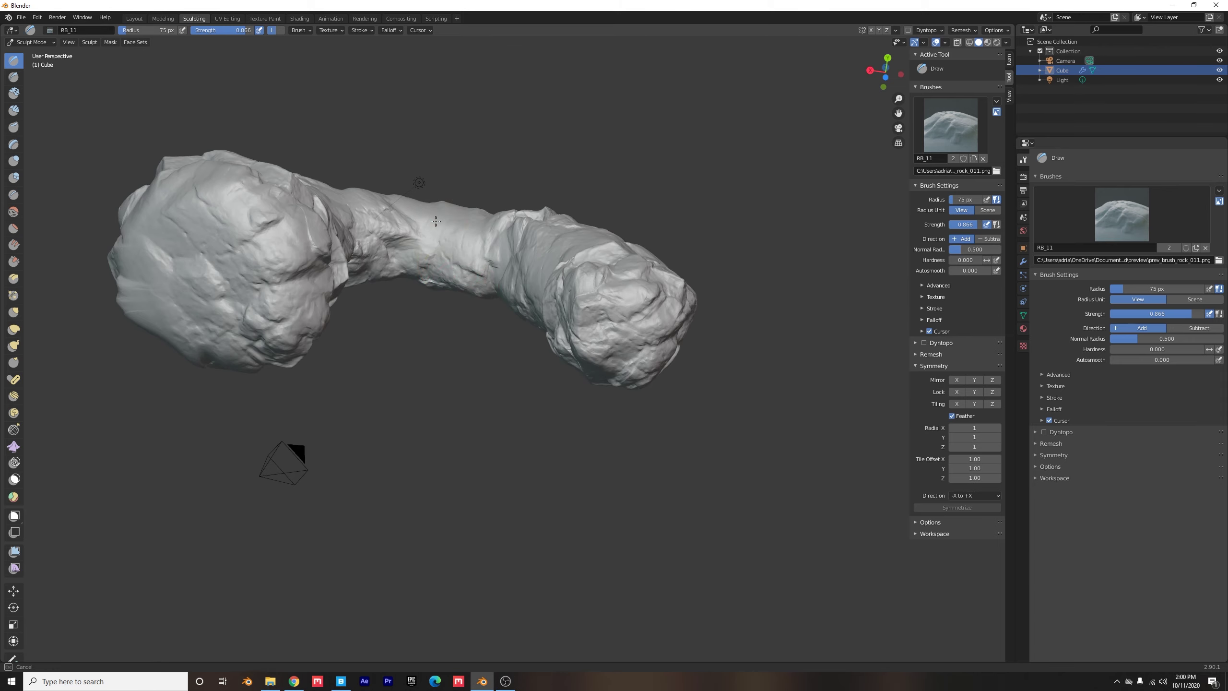
Step: Leave sculpting and return to the Layout workspace with the whole rock arch in view
{"action": "mouse_move", "coordinate": [437, 223]}
{"action": "middle_mouse_down"}
{"action": "mouse_move", "coordinate": [636, 458]}
{"action": "mouse_move", "coordinate": [411, 382]}
{"action": "mouse_move", "coordinate": [505, 421]}
{"action": "mouse_move", "coordinate": [376, 412]}
{"action": "middle_mouse_up"}
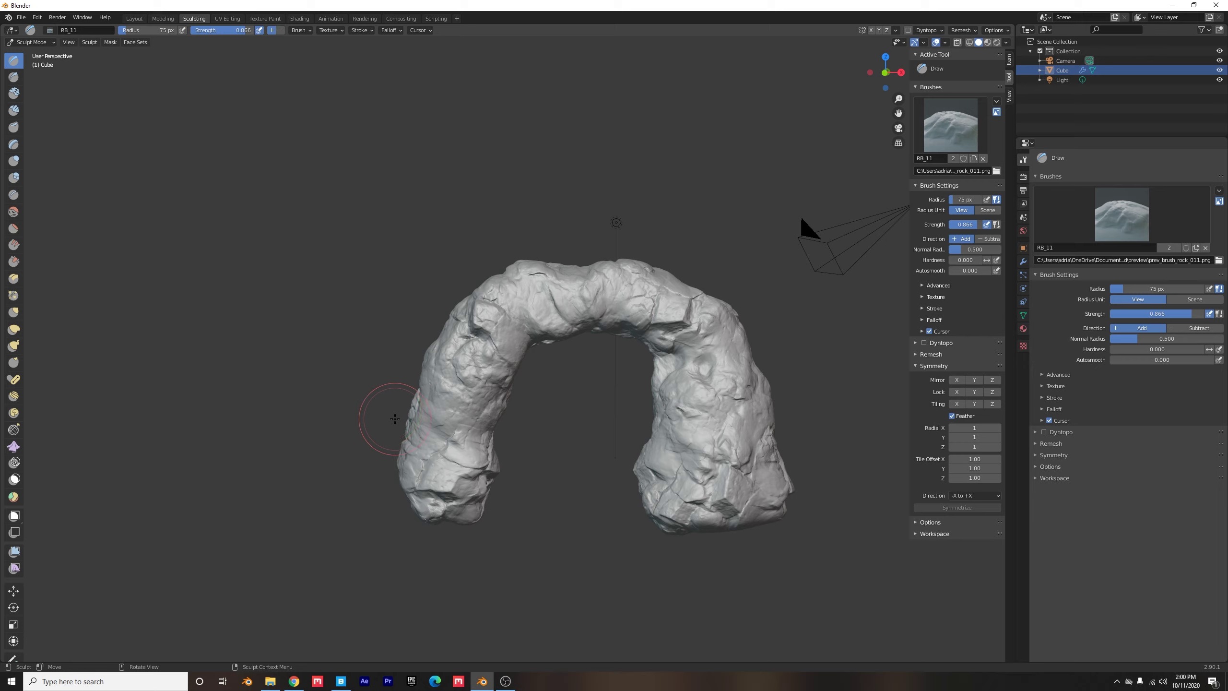
{"action": "left_click", "coordinate": [135, 18]}
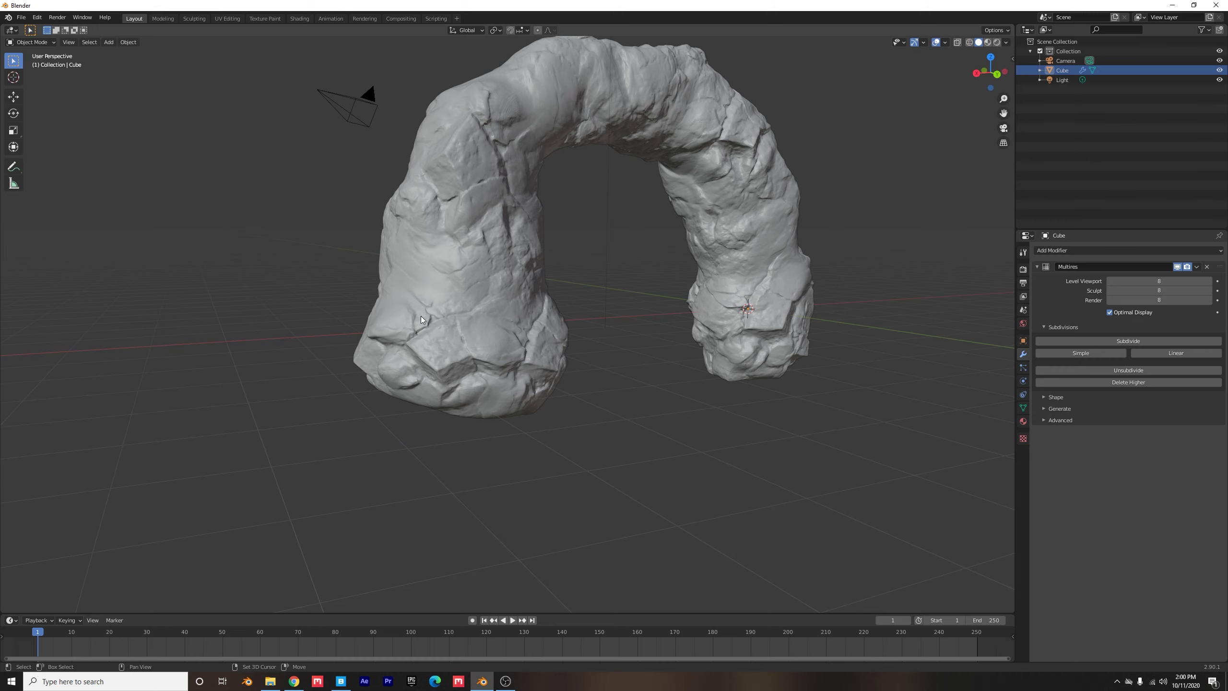
{"action": "middle_click_drag", "start_coordinate": [570, 242], "coordinate": [491, 318]}
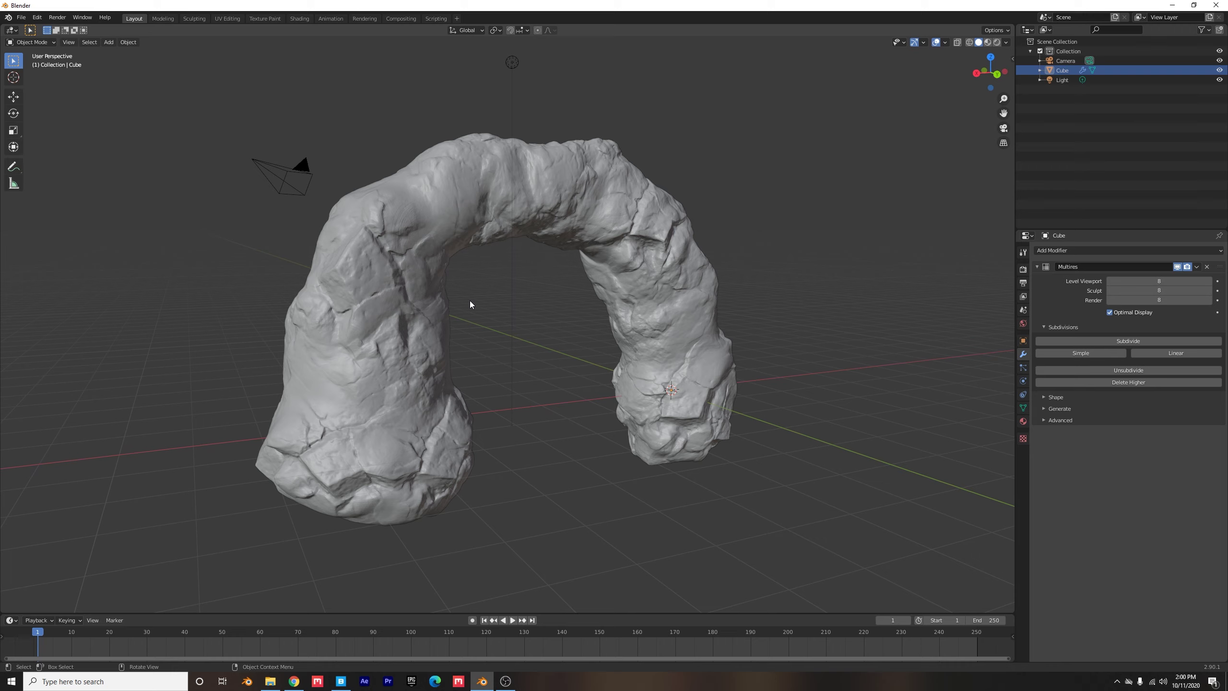
Step: Switch to Chrome, examine the download options of the LilySurfaceScraper repository on GitHub, and return to Blender
{"action": "key", "text": "alt+Tab"}
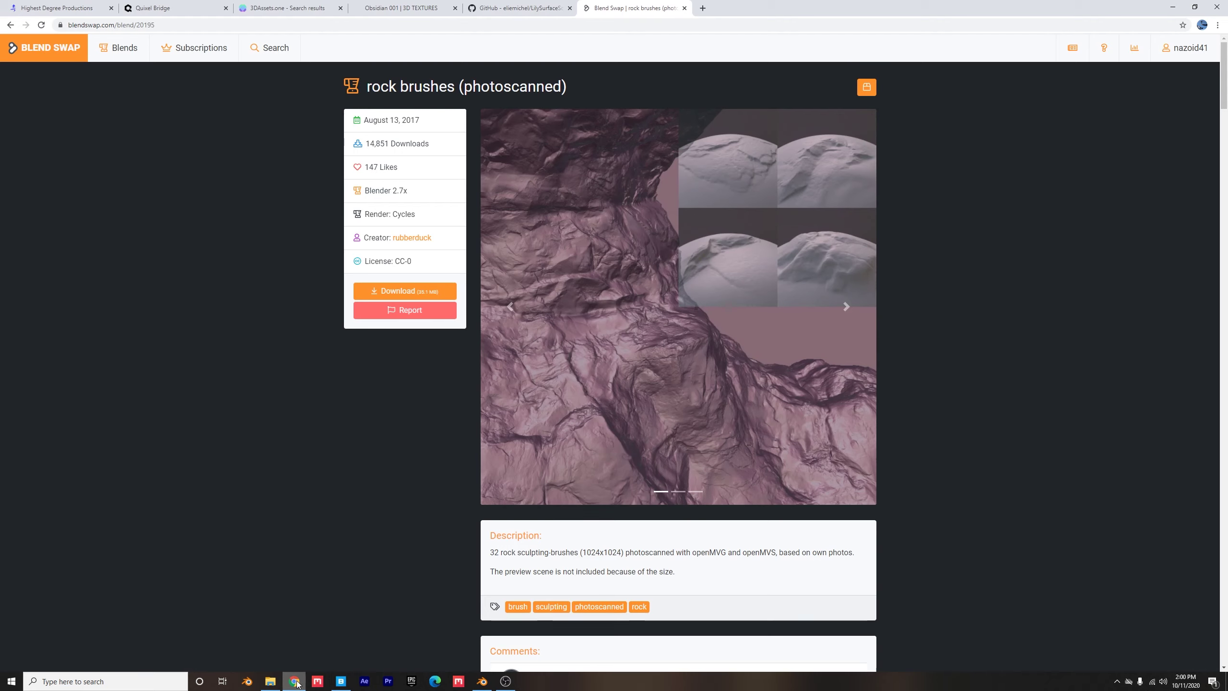
{"action": "left_click", "coordinate": [519, 7]}
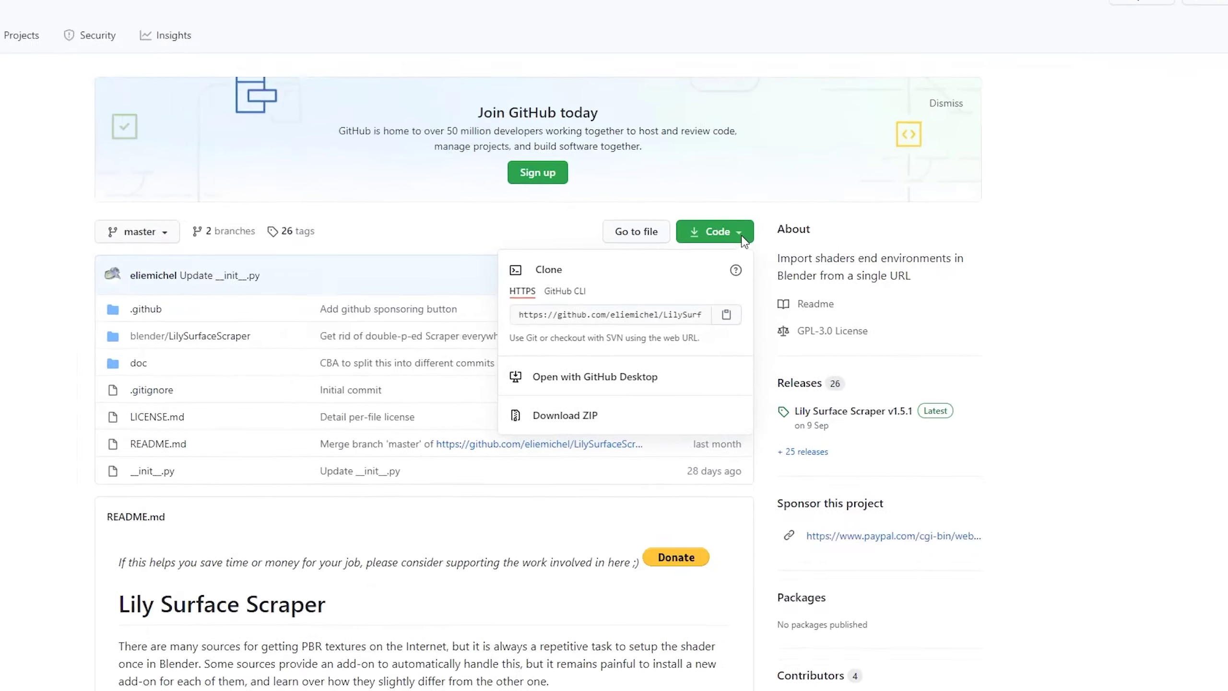
{"action": "left_click", "coordinate": [738, 232]}
{"action": "left_click", "coordinate": [738, 231]}
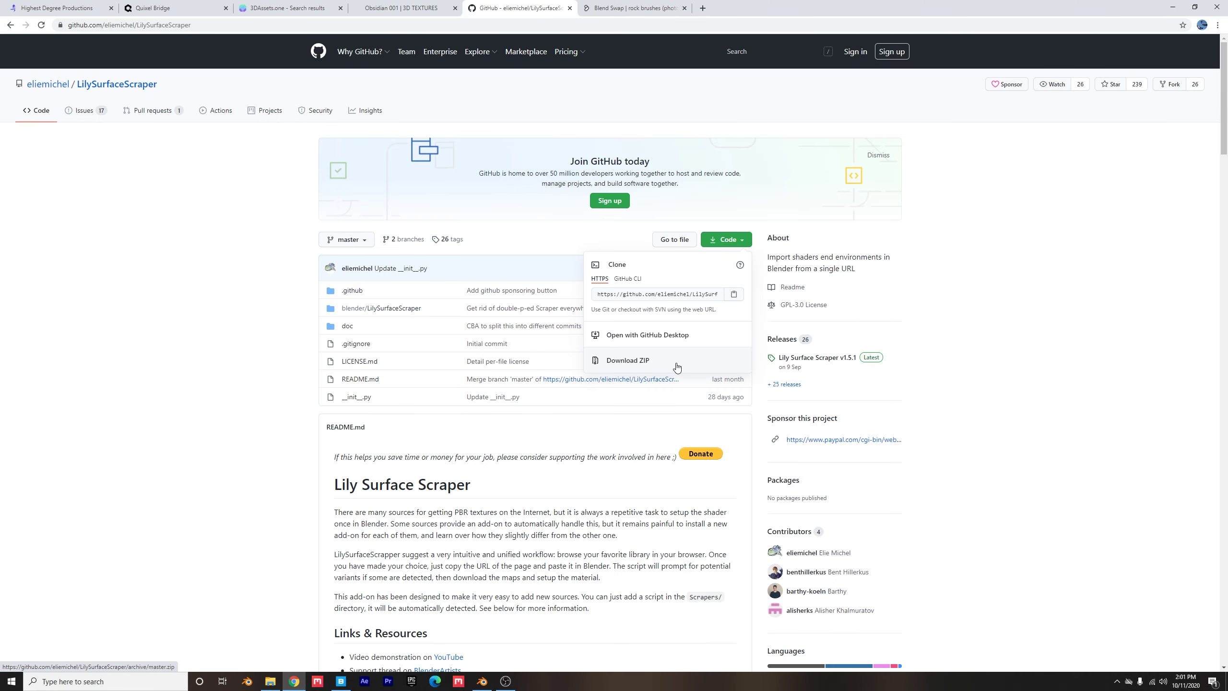
{"action": "left_click", "coordinate": [1170, 8]}
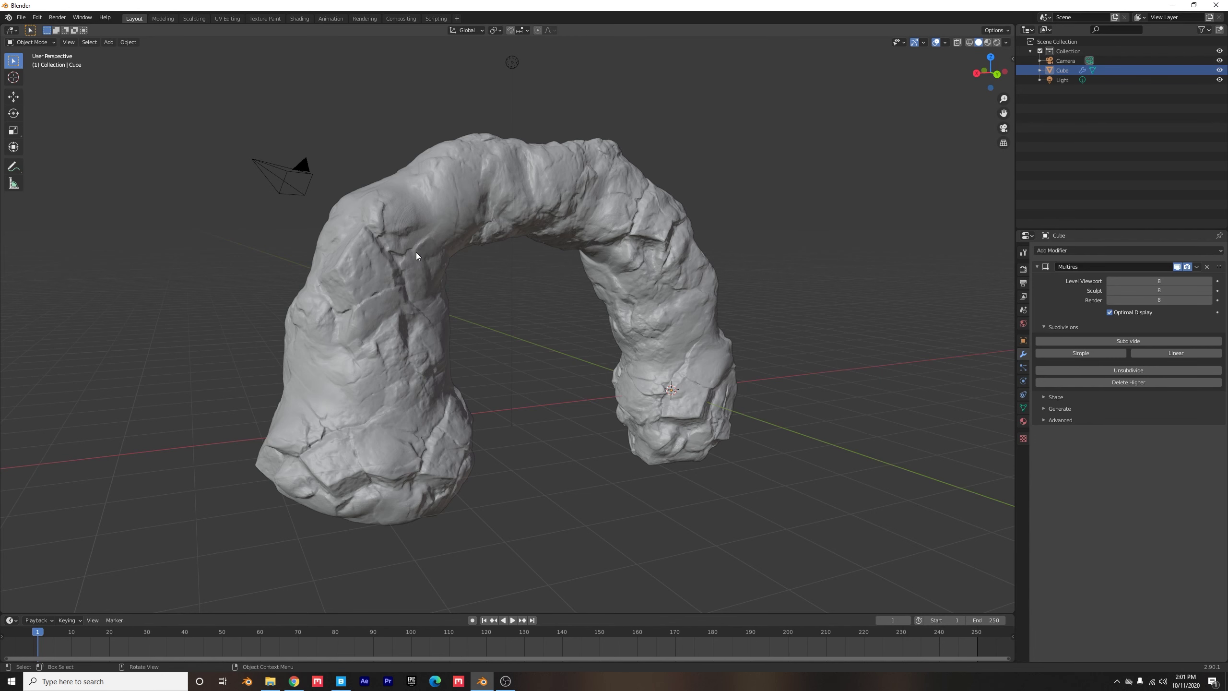
Step: Install the LilySurfaceScraper-master add-on archive from the Downloads folder through the Blender preferences
{"action": "left_click", "coordinate": [37, 17]}
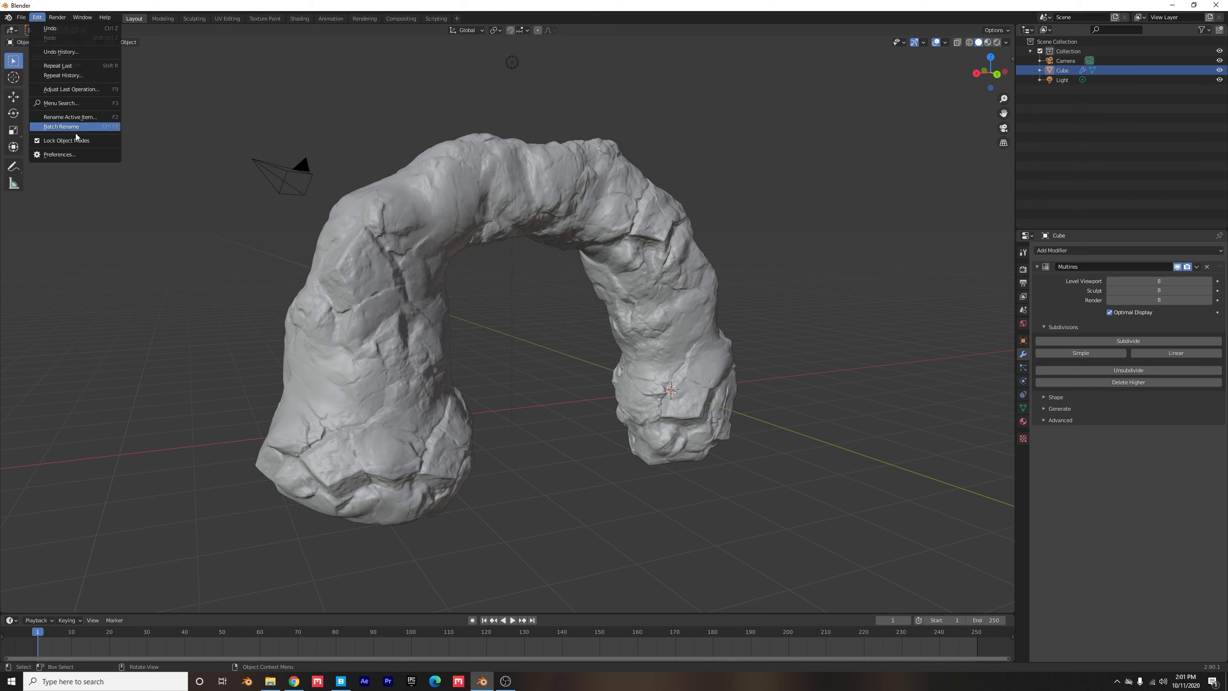
{"action": "left_click", "coordinate": [77, 155]}
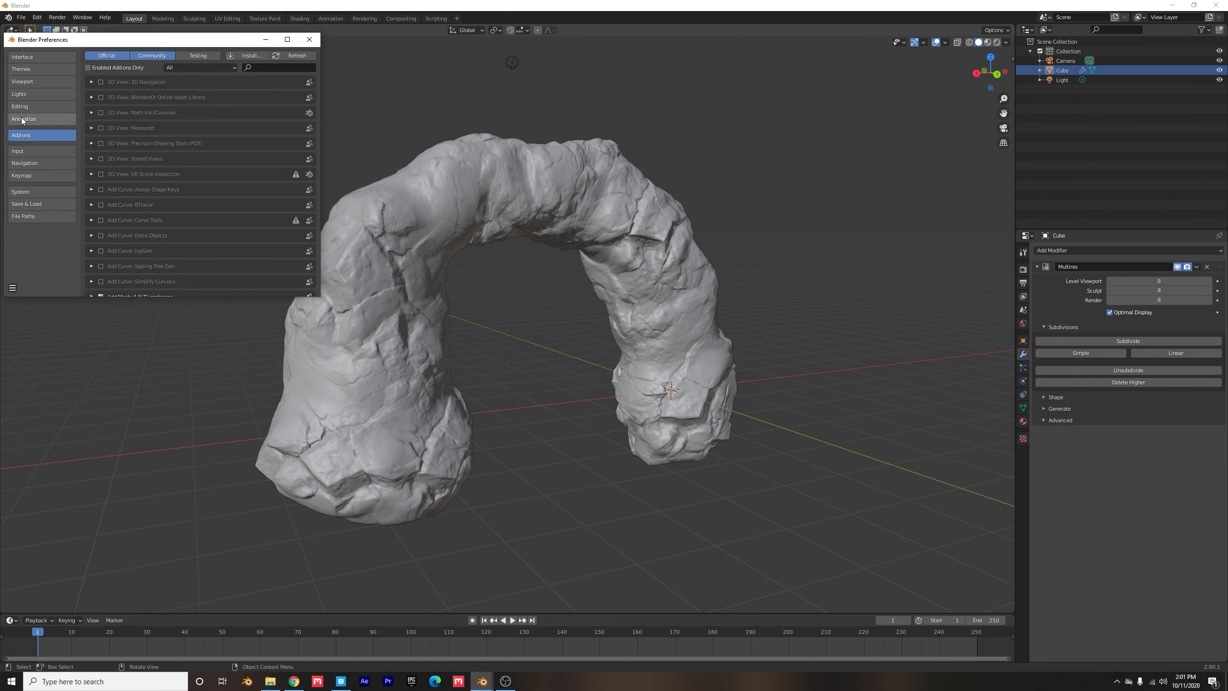
{"action": "left_click", "coordinate": [256, 54]}
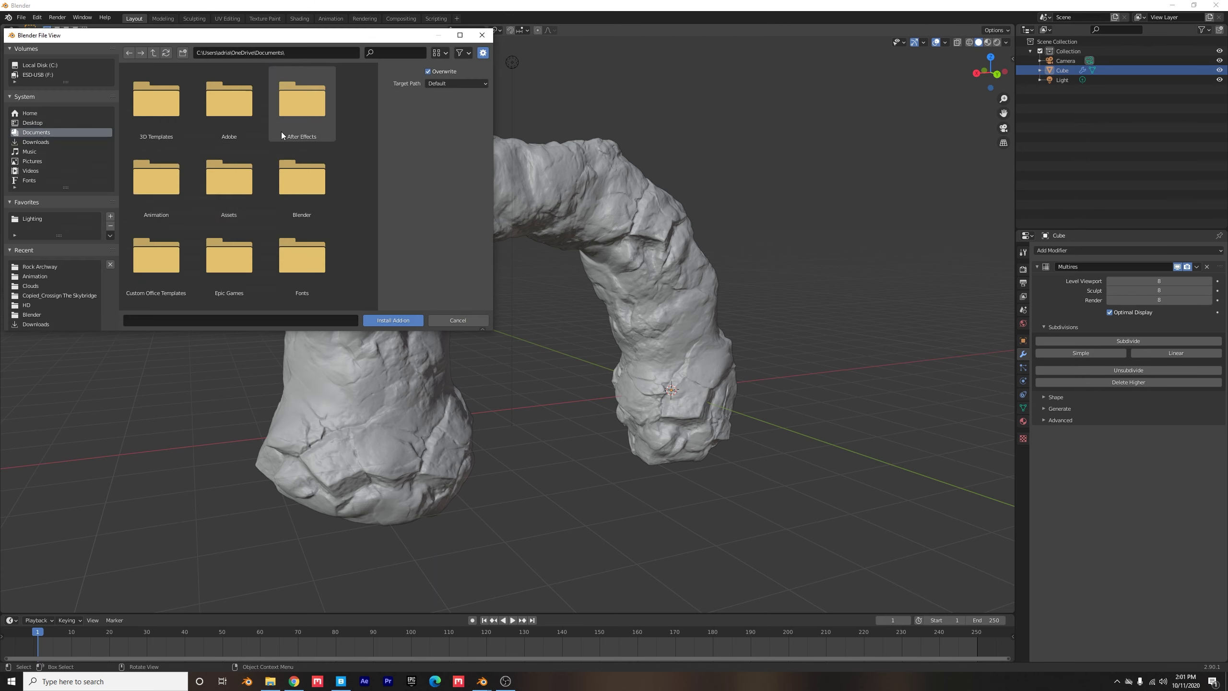
{"action": "left_click", "coordinate": [29, 143]}
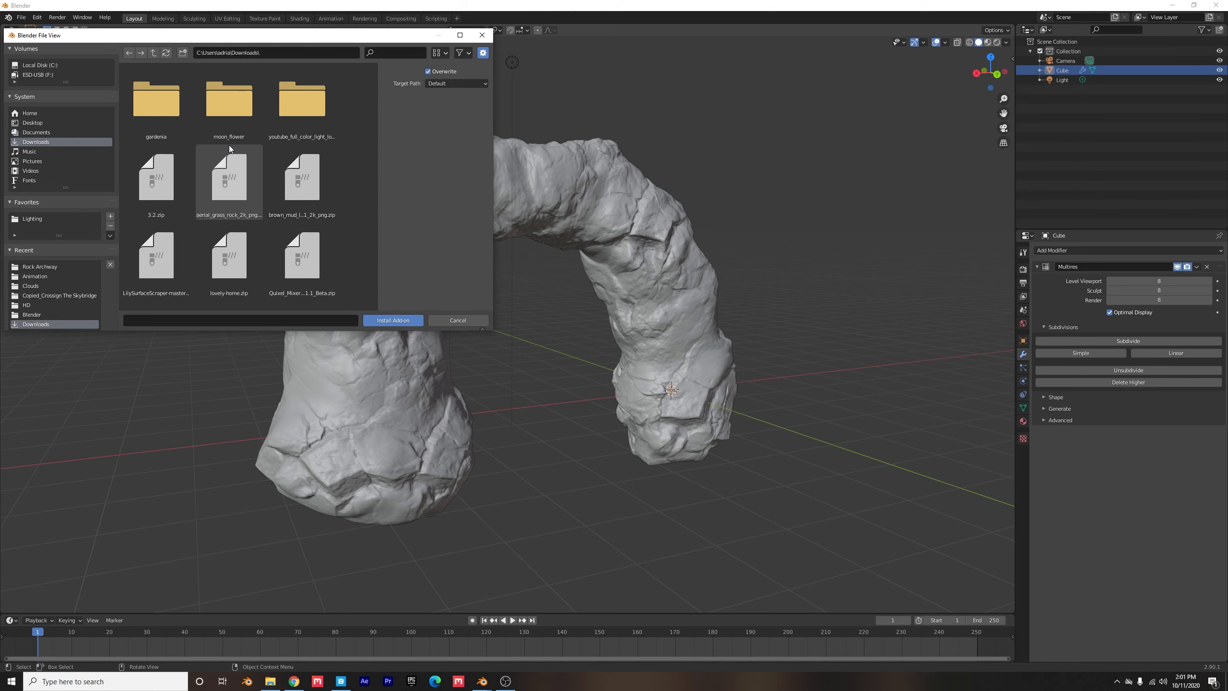
{"action": "scroll", "coordinate": [230, 147], "scroll_direction": "down", "scroll_amount": 2}
{"action": "double_click", "coordinate": [156, 186]}
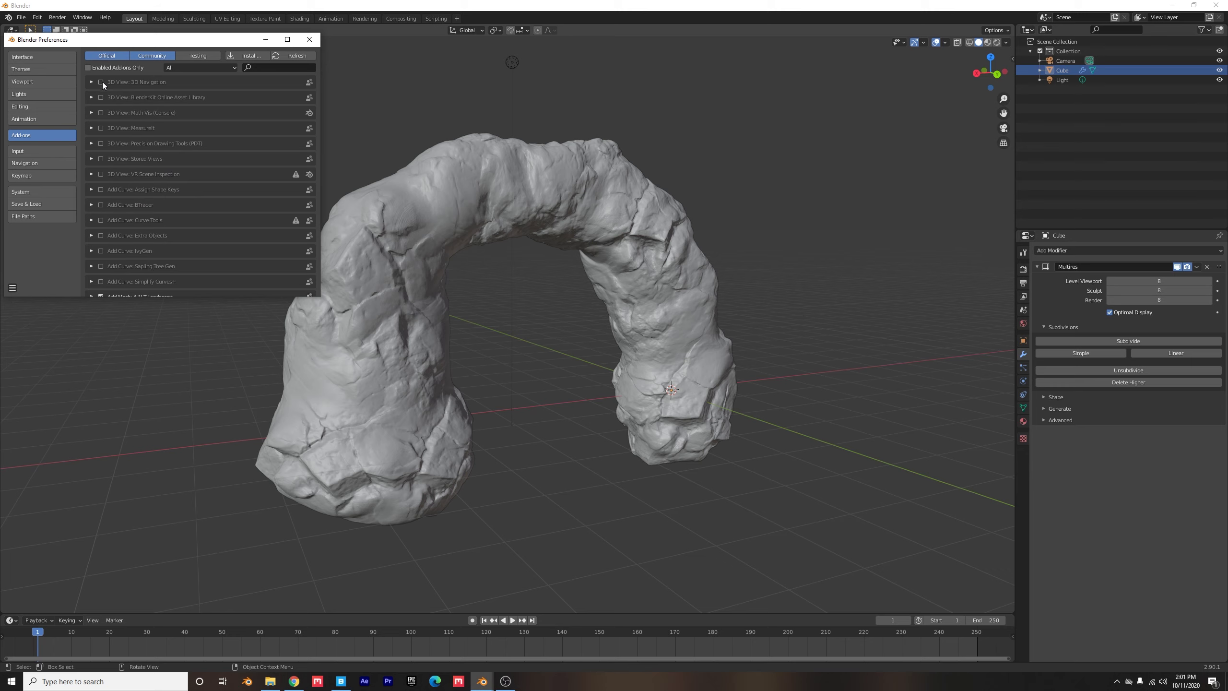
Step: Filter the add-on list by "LIL" to find the Lily Surface Scraper add-on
{"action": "left_click", "coordinate": [267, 69]}
{"action": "type", "text": "LILL-"}
{"action": "key", "text": "BackSpace"}
{"action": "key", "text": "BackSpace"}
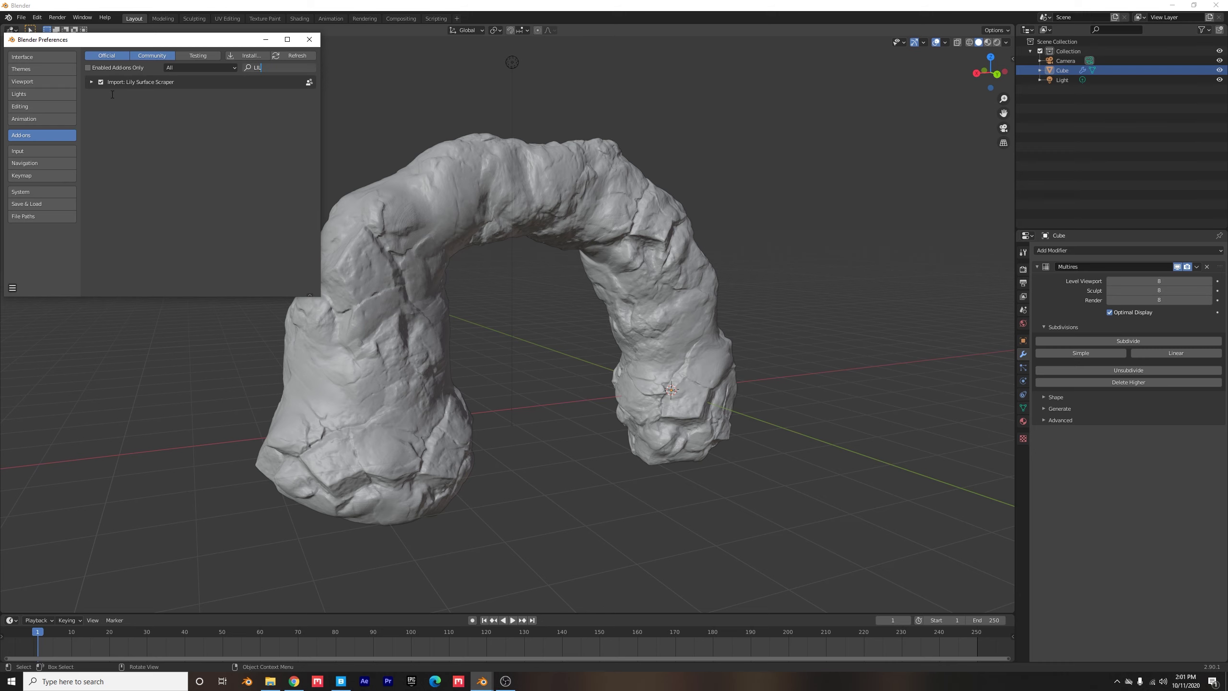
Step: Save the preferences and close the Preferences window
{"action": "left_click", "coordinate": [13, 287]}
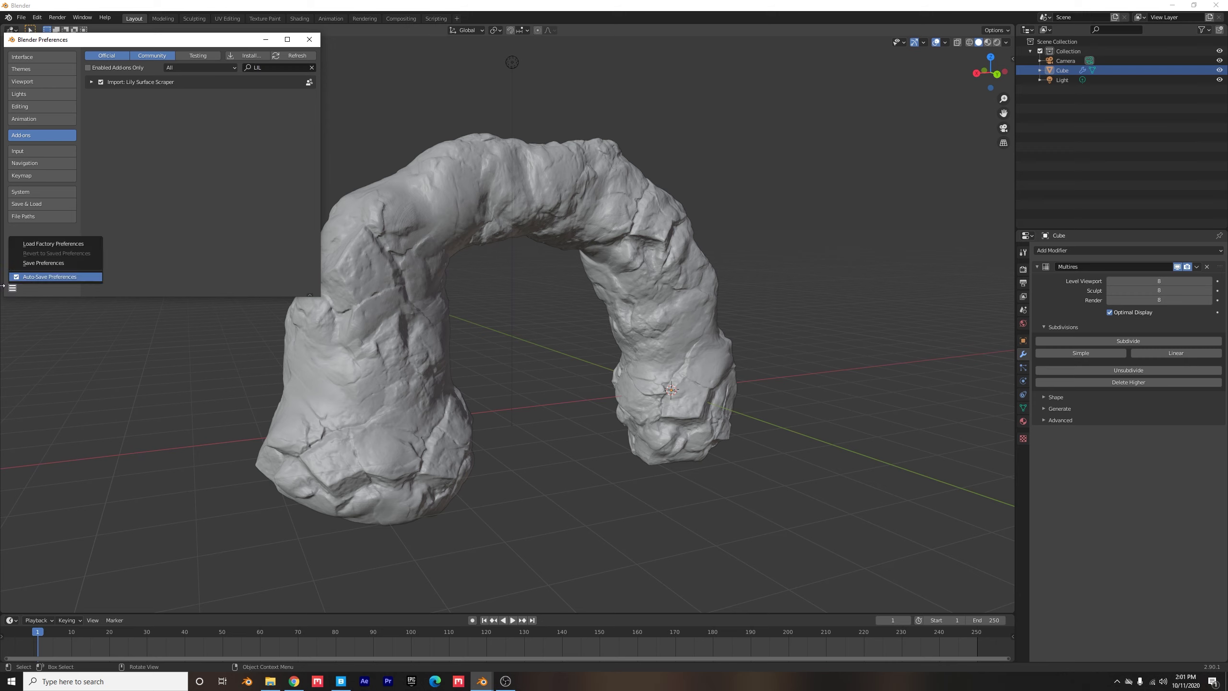
{"action": "left_click", "coordinate": [45, 262]}
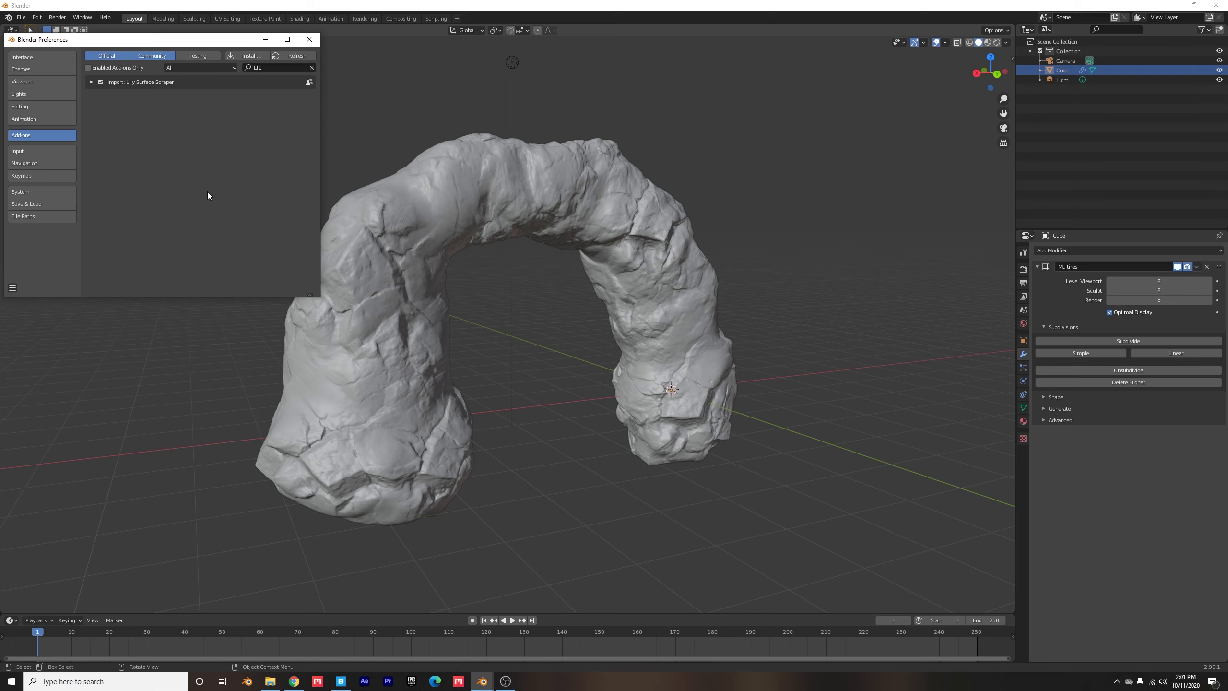
{"action": "left_click", "coordinate": [310, 40]}
Step: Show the Lily Surface Scraper section in the arch's material properties and save the project over Rock Archway.blend
{"action": "left_click", "coordinate": [1024, 421]}
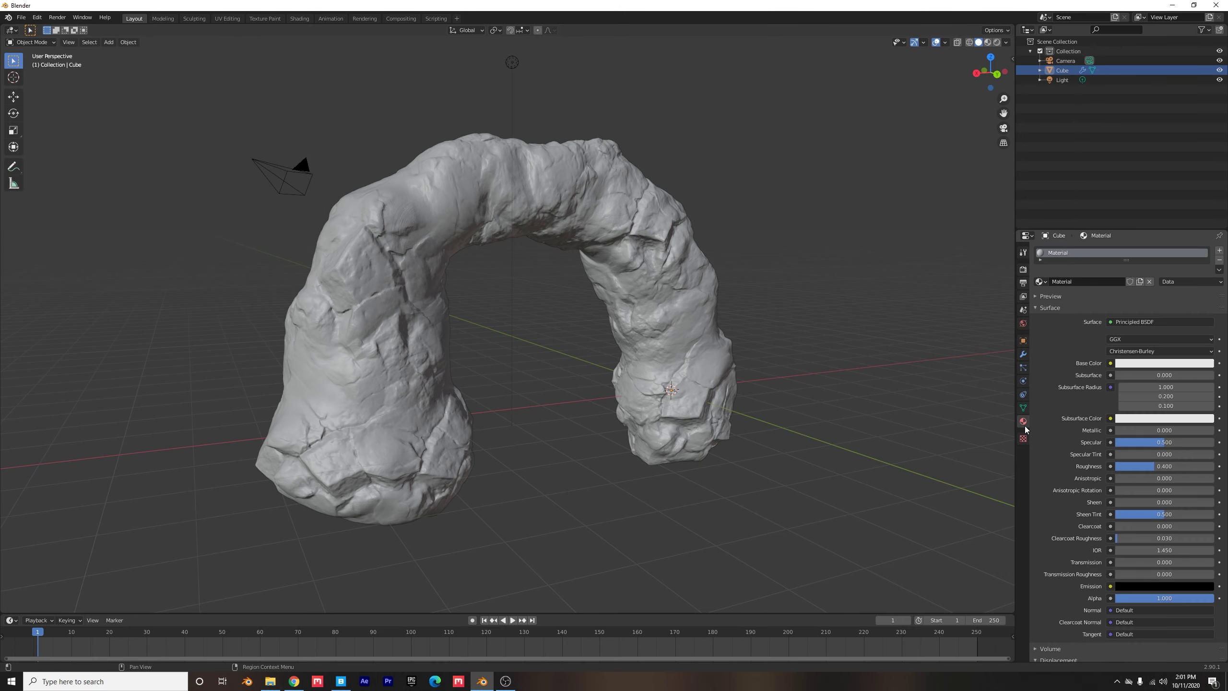
{"action": "left_click", "coordinate": [1054, 309]}
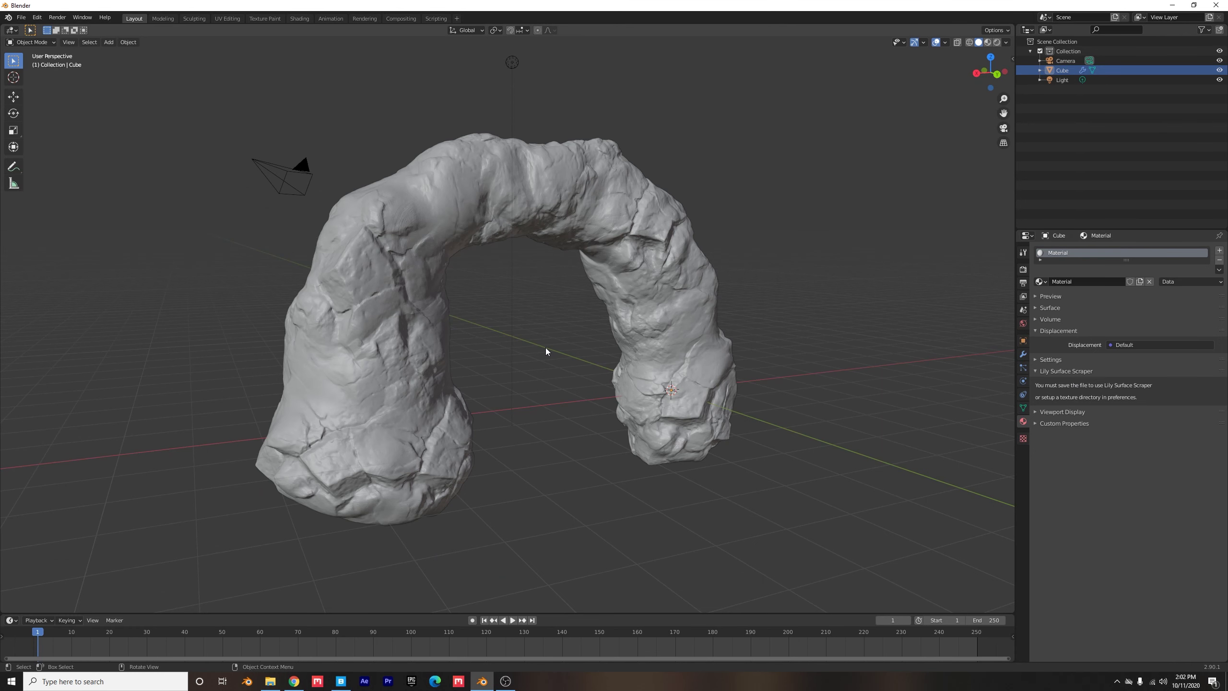
{"action": "key", "text": "ctrl"}
{"action": "key", "text": "ctrl+s"}
{"action": "left_click", "coordinate": [599, 269]}
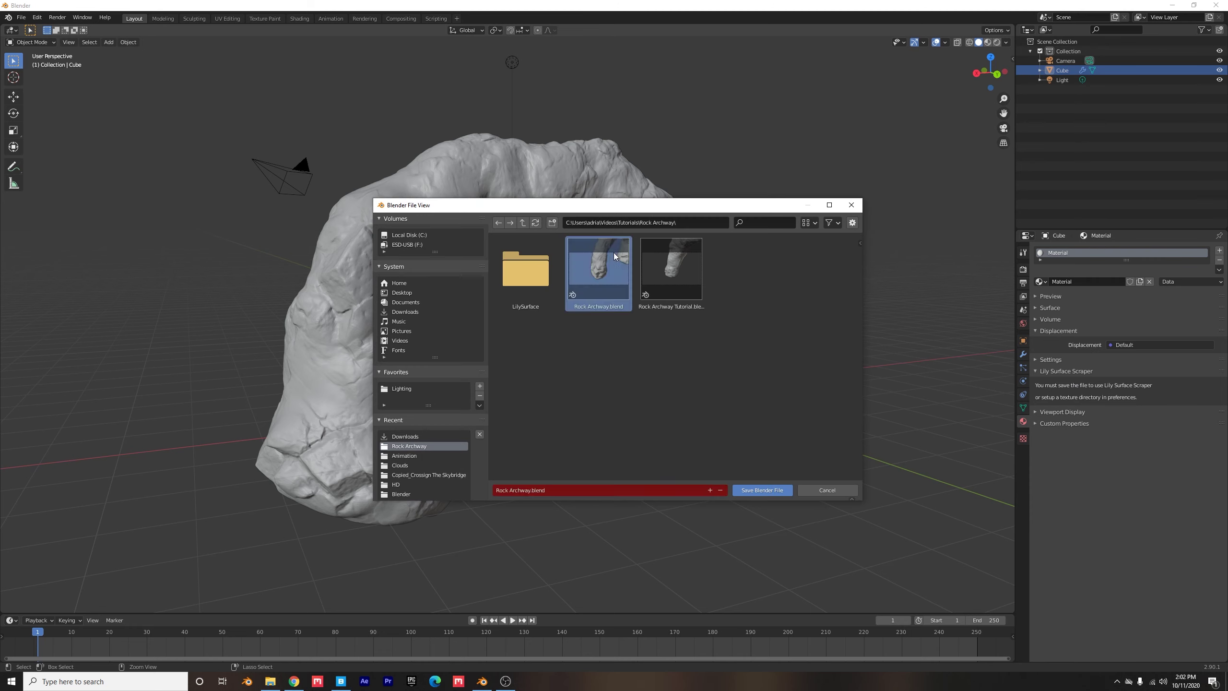
{"action": "left_click", "coordinate": [765, 492]}
Step: Switch to Chrome and search 3DAssets.one for "rock" materials from its home page
{"action": "left_click", "coordinate": [295, 681]}
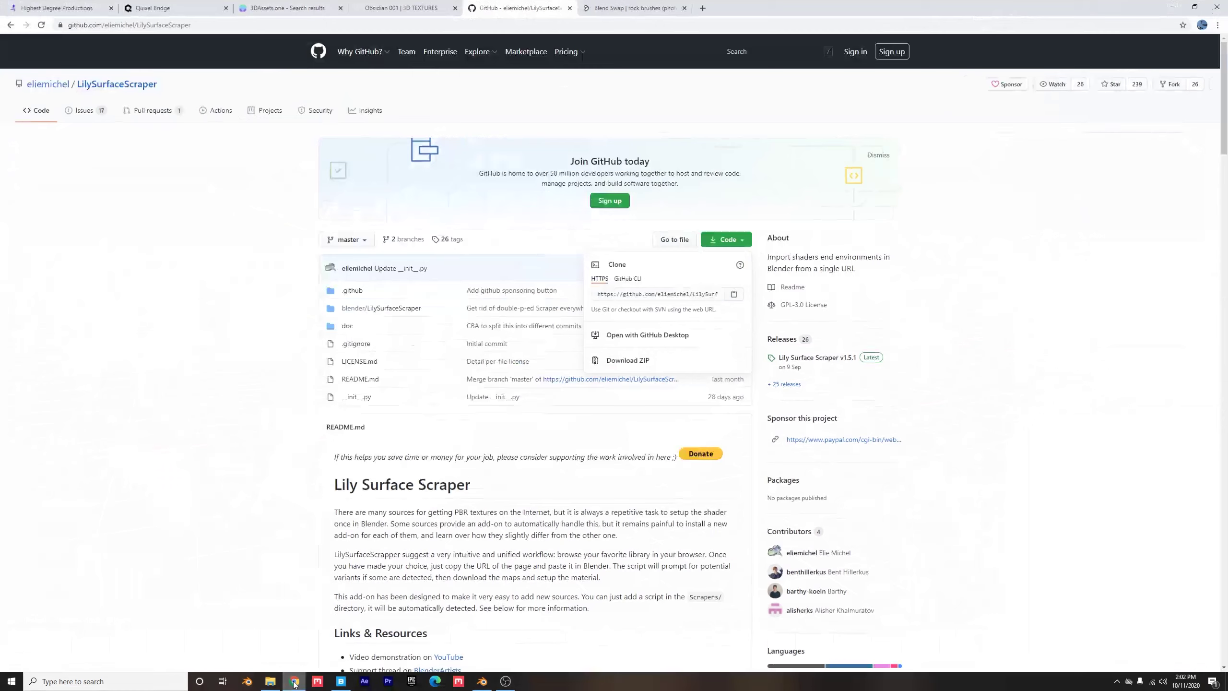
{"action": "left_click", "coordinate": [295, 8]}
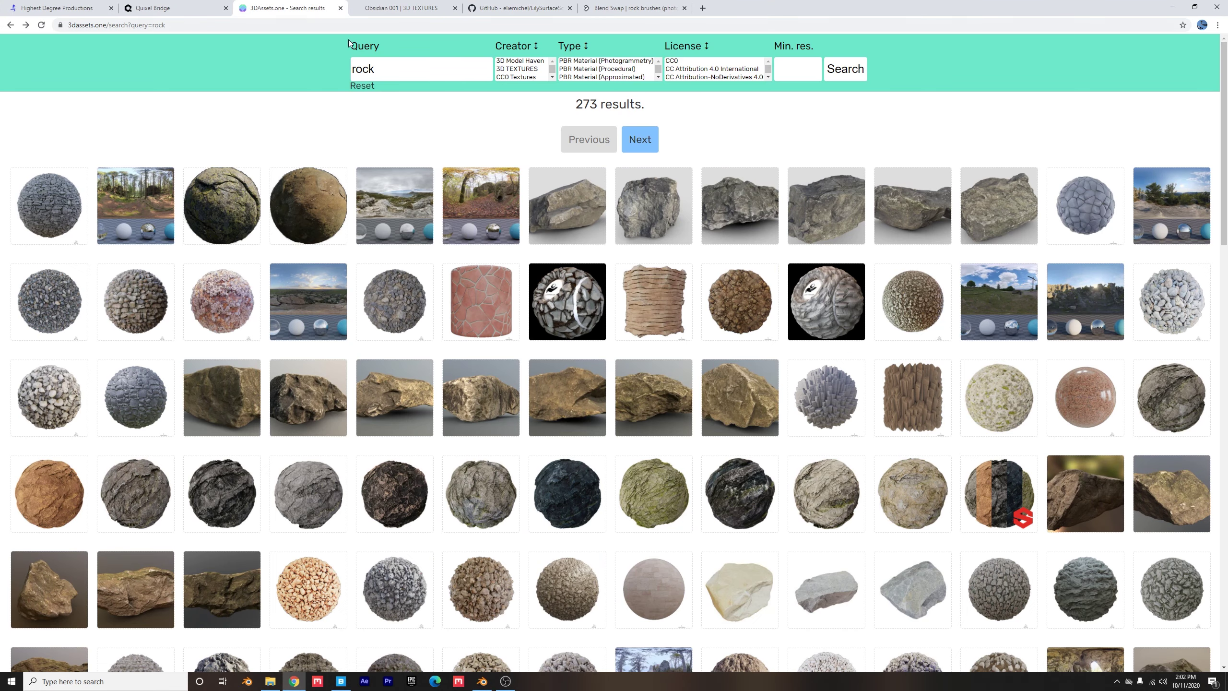
{"action": "left_click", "coordinate": [154, 40]}
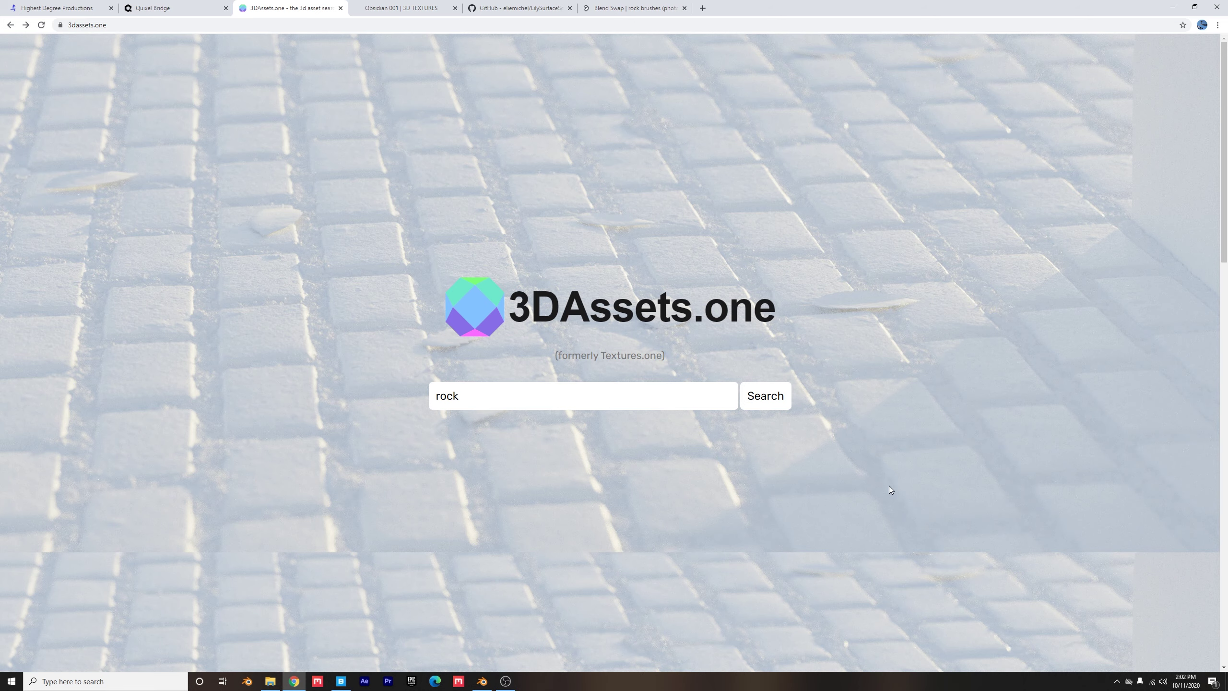
{"action": "key", "text": "Return"}
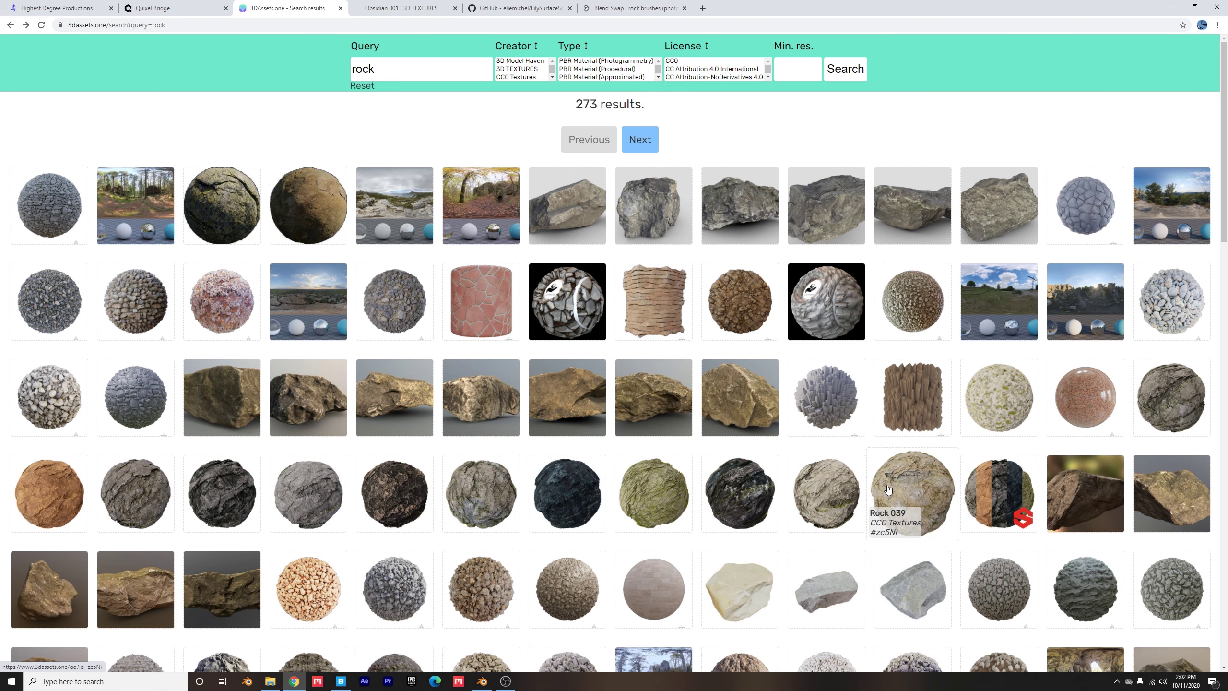
Step: Open the orange Rock 029 material from the search results and copy its CC0 Textures page address
{"action": "scroll", "coordinate": [812, 414], "scroll_direction": "down", "scroll_amount": 3}
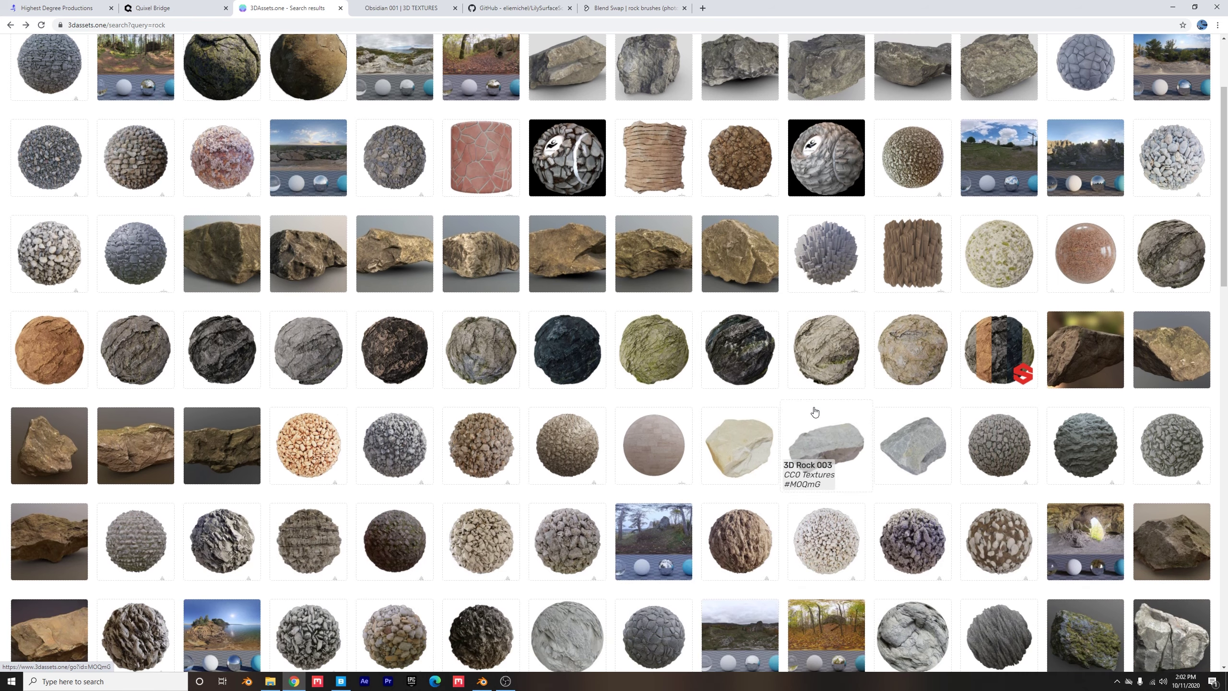
{"action": "scroll", "coordinate": [813, 414], "scroll_direction": "up", "scroll_amount": 3}
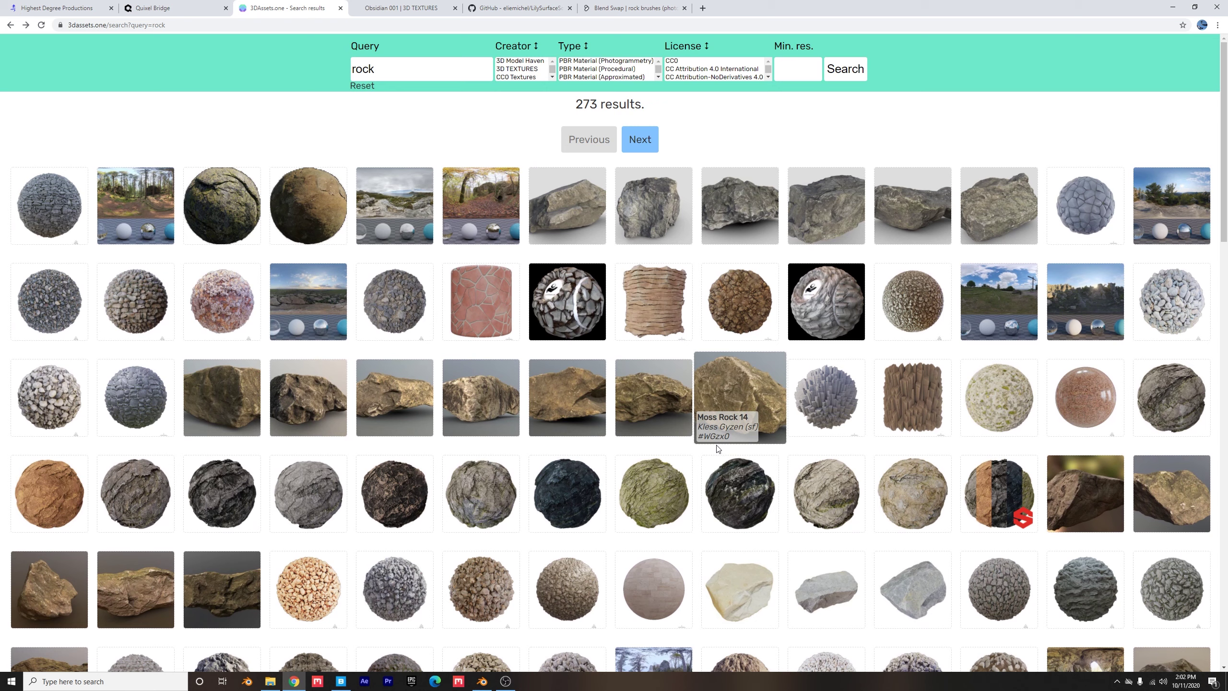
{"action": "left_click", "coordinate": [48, 495]}
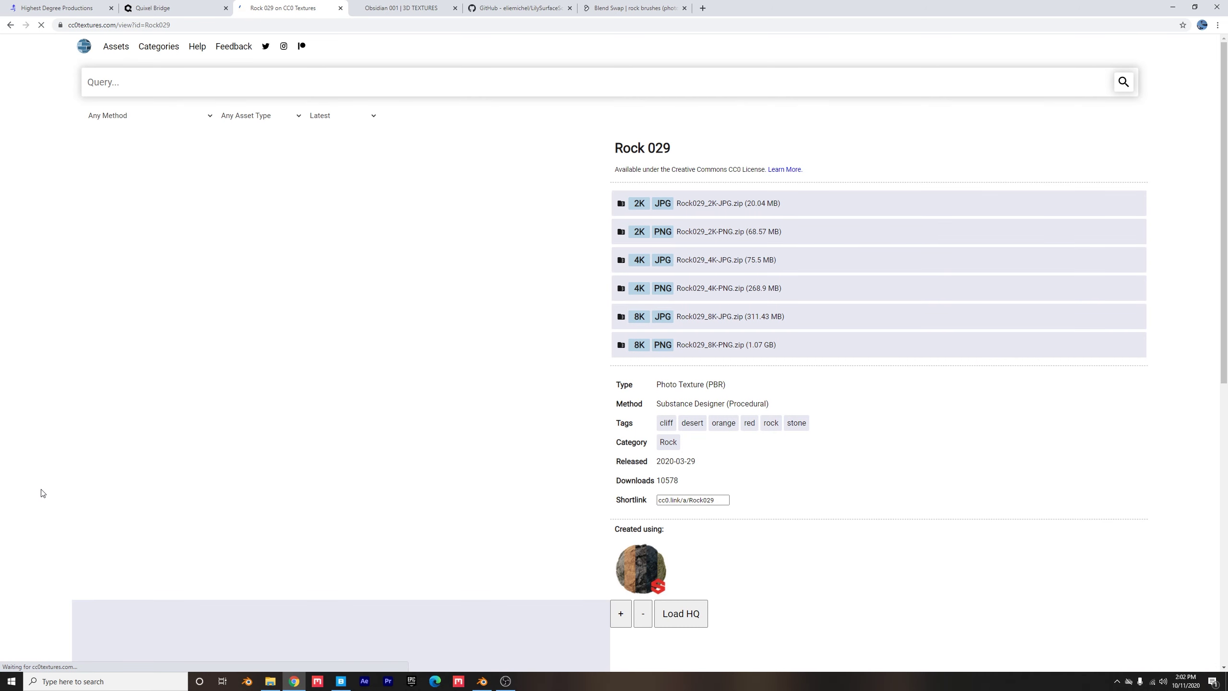
{"action": "left_click", "coordinate": [138, 24]}
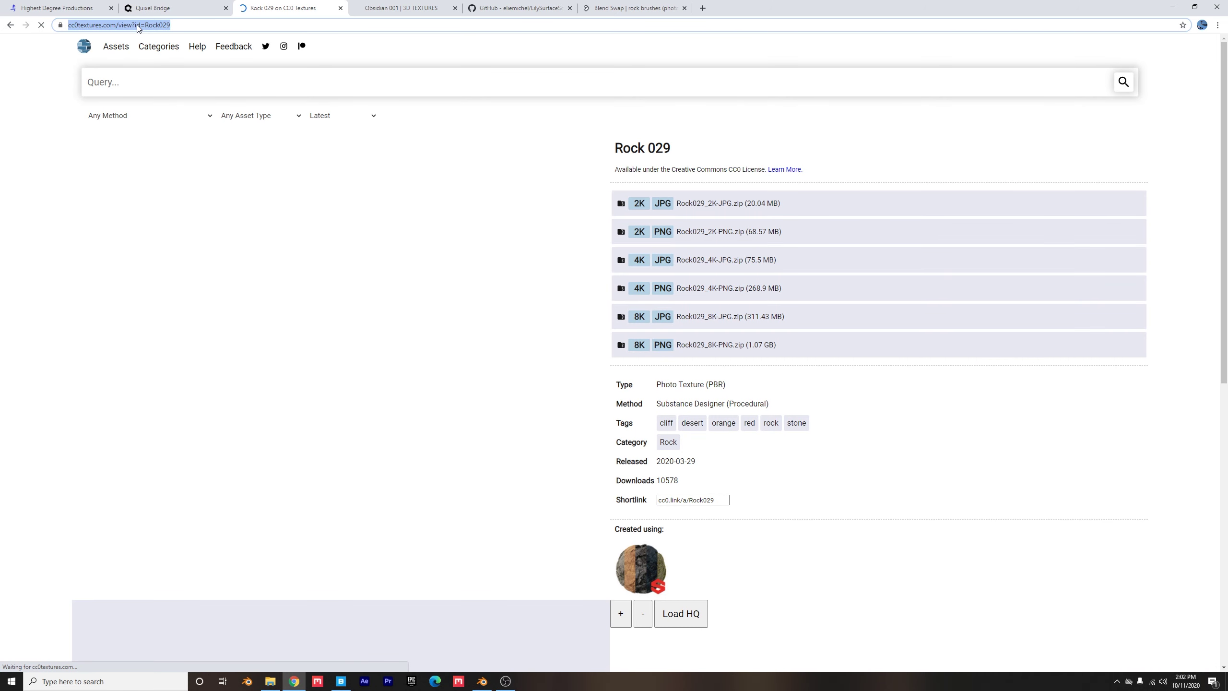
{"action": "key", "text": "ctrl+c"}
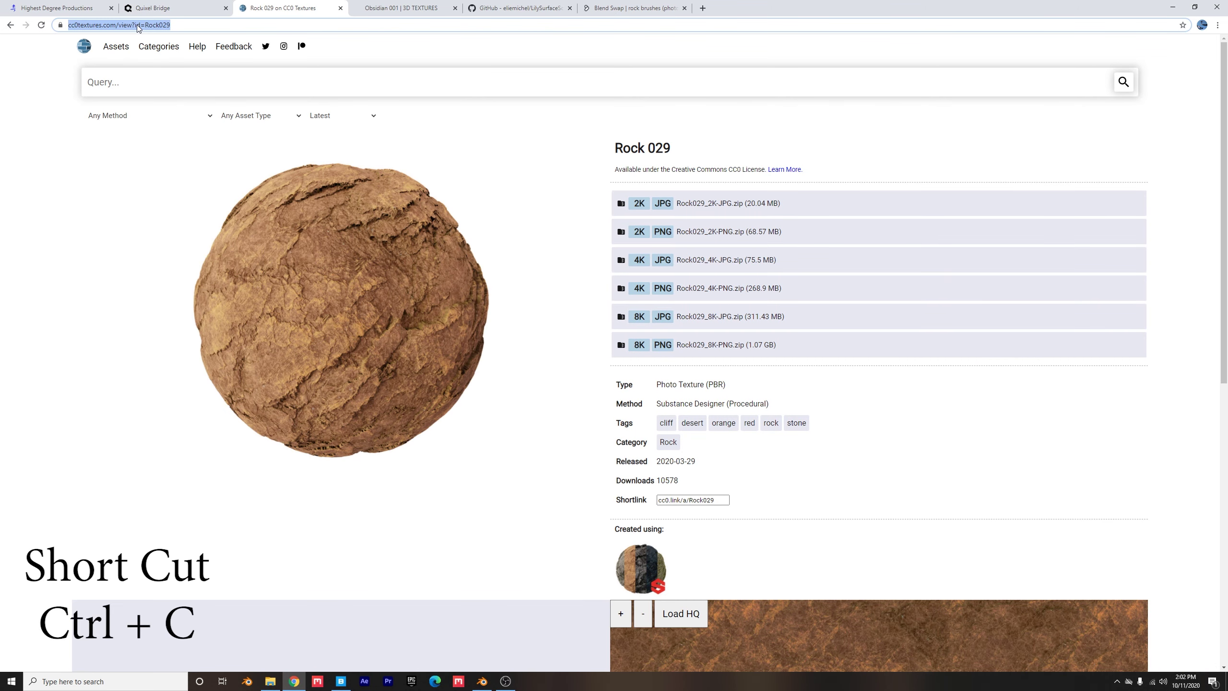
Step: Switch to Blender and save the project Rock Archway2.blend
{"action": "left_click", "coordinate": [482, 682]}
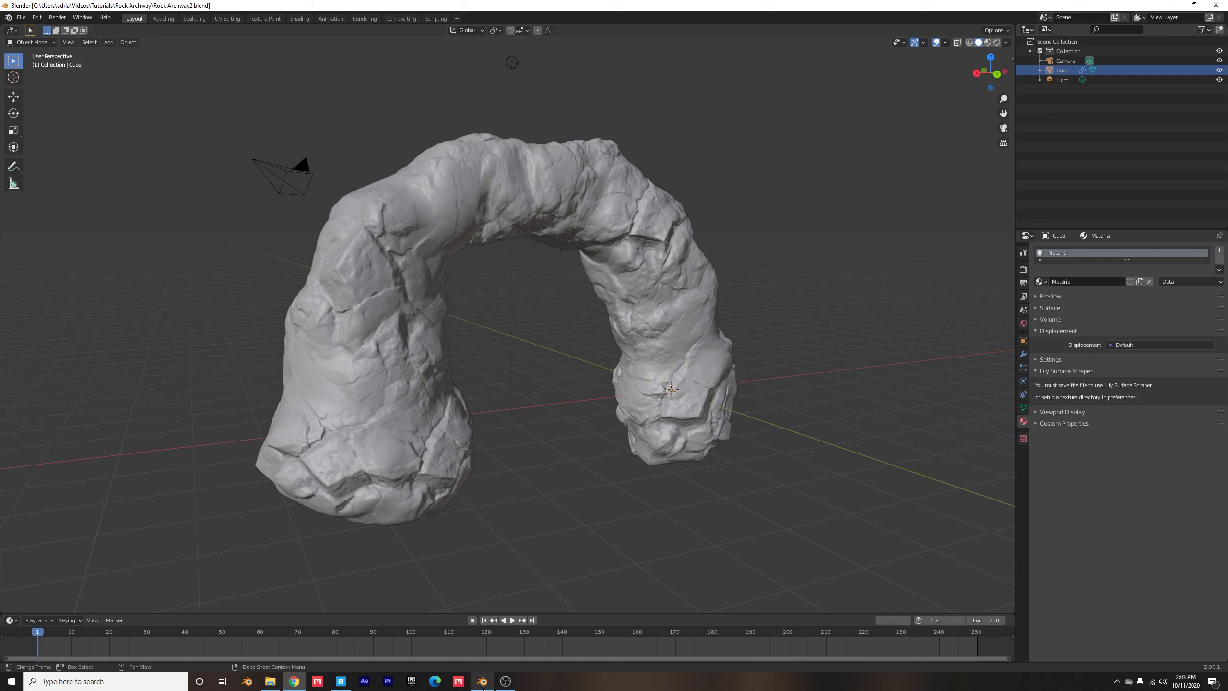
{"action": "key", "text": "ctrl+s"}
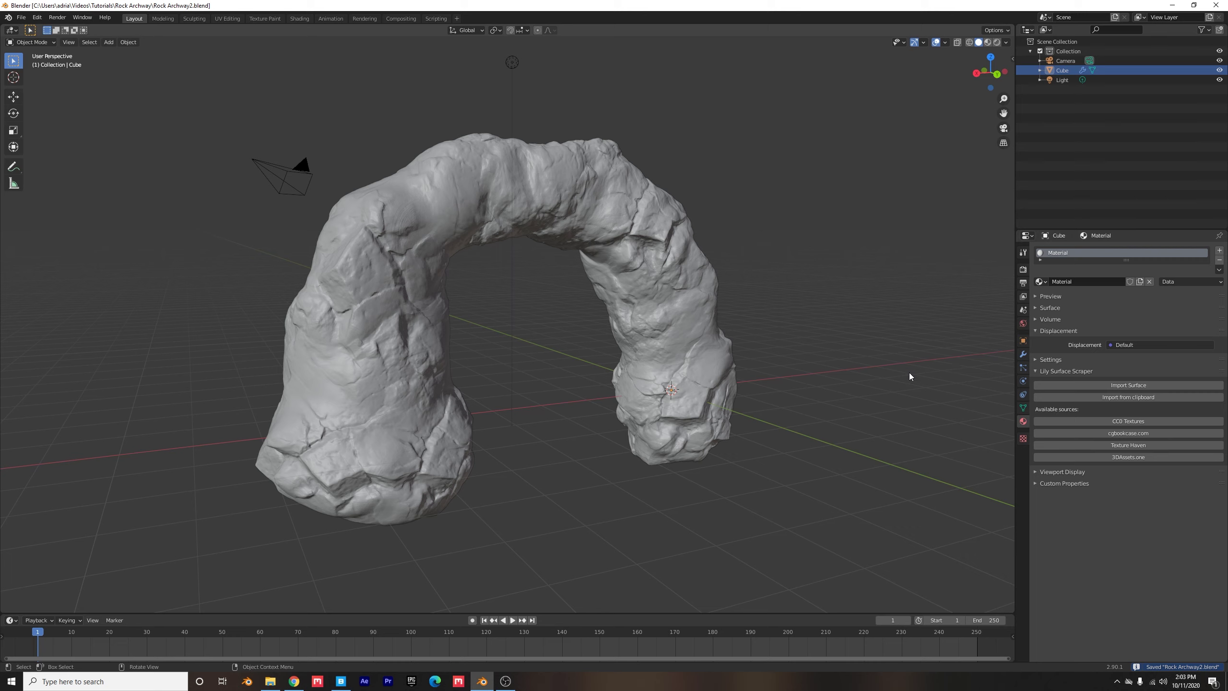
Step: Import the Rock029 surface with Lily Surface Scraper from the copied page address, choosing the 2K-JPG variant
{"action": "left_click", "coordinate": [1141, 385]}
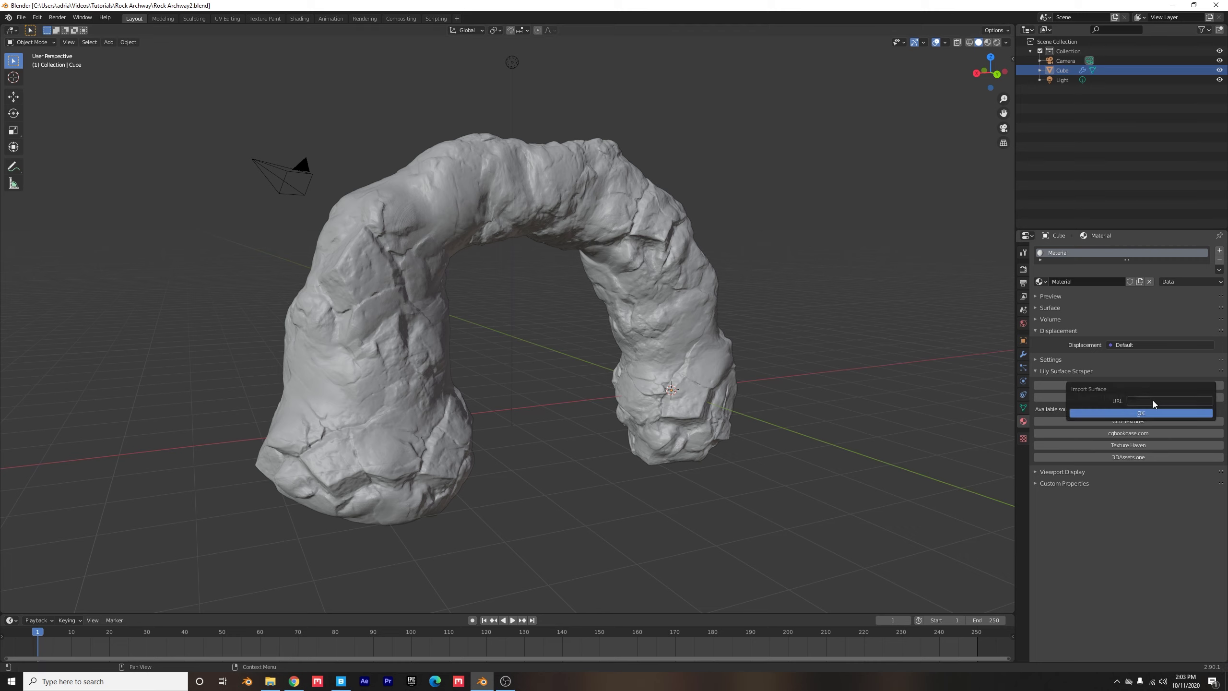
{"action": "left_click", "coordinate": [1153, 401]}
{"action": "key", "text": "ctrl+v"}
{"action": "key", "text": "Return"}
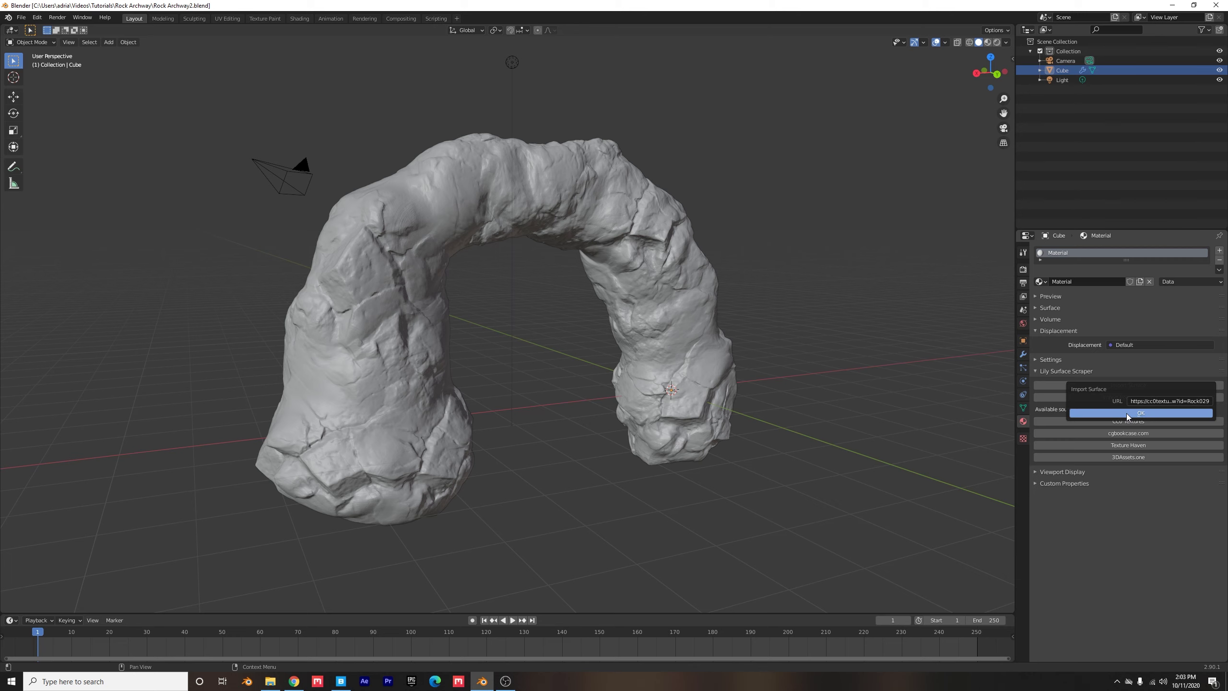
{"action": "left_click", "coordinate": [1127, 412]}
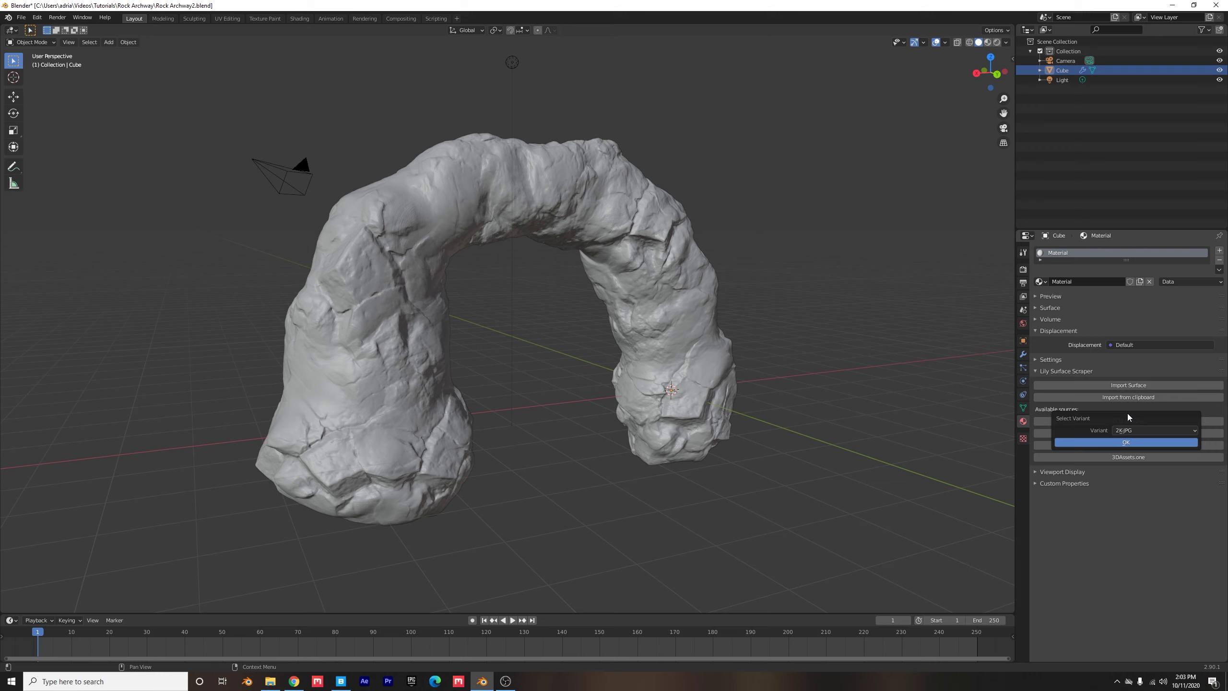
{"action": "left_click", "coordinate": [1147, 430]}
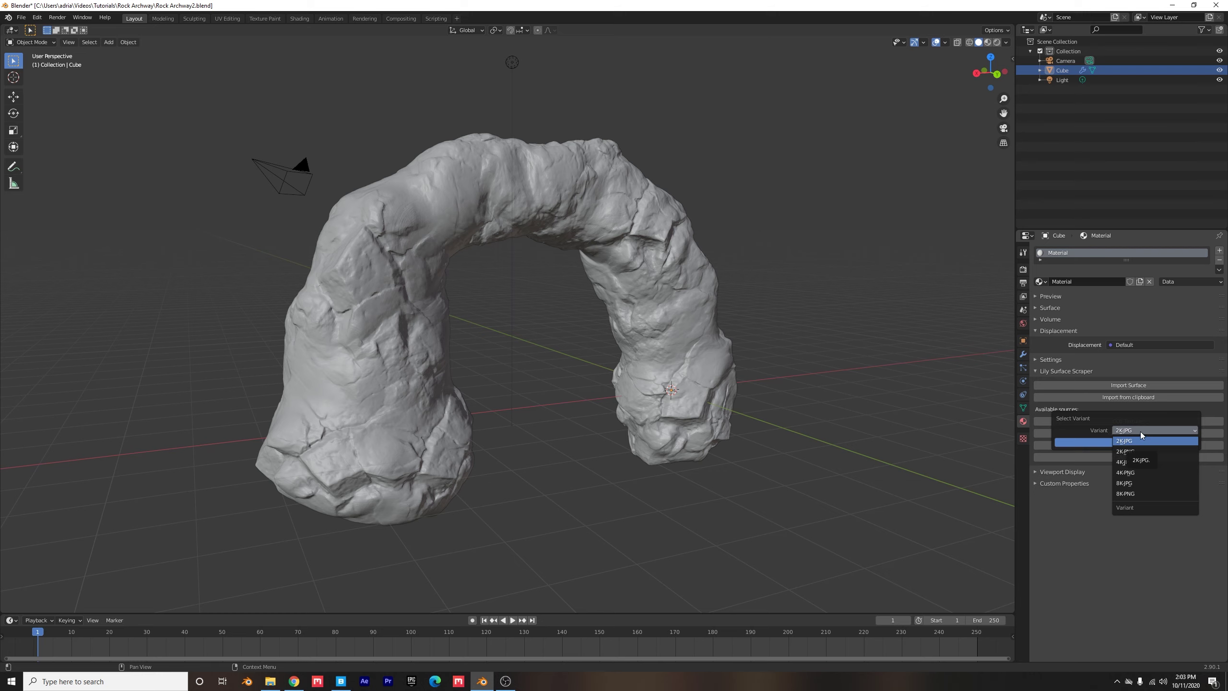
{"action": "left_click", "coordinate": [1143, 435]}
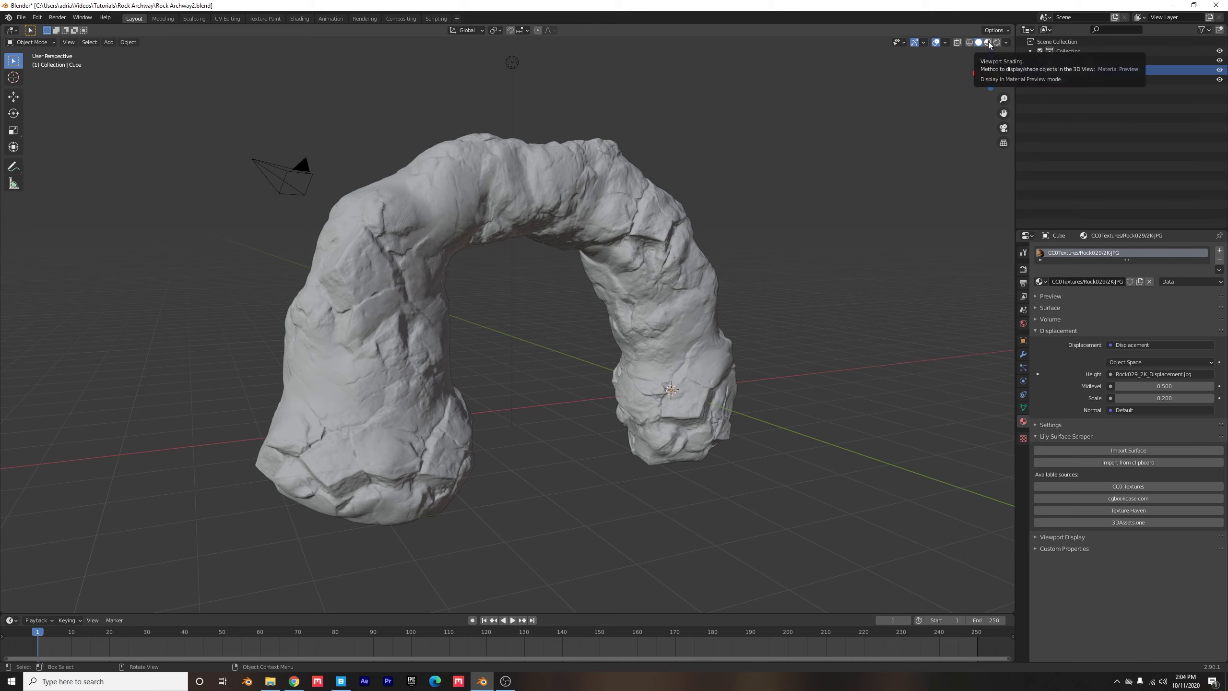
Step: Show the arch in Material Preview shading and unwrap its whole mesh with Cube Projection
{"action": "key", "text": "z"}
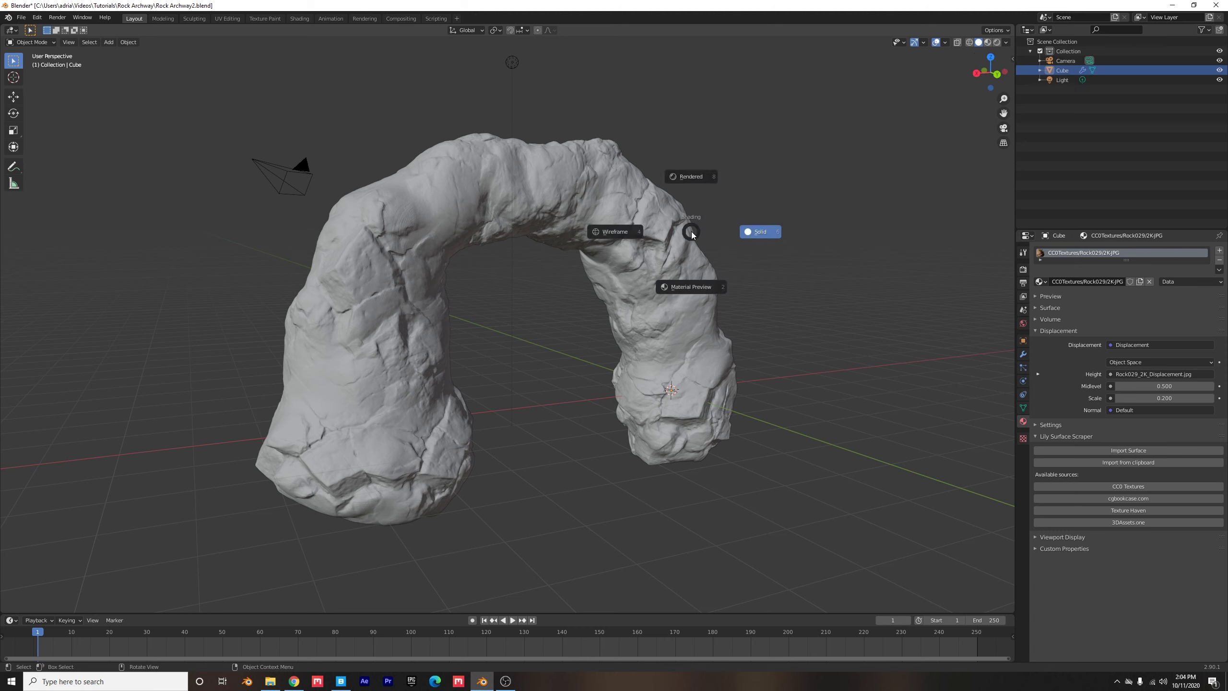
{"action": "left_click", "coordinate": [691, 289]}
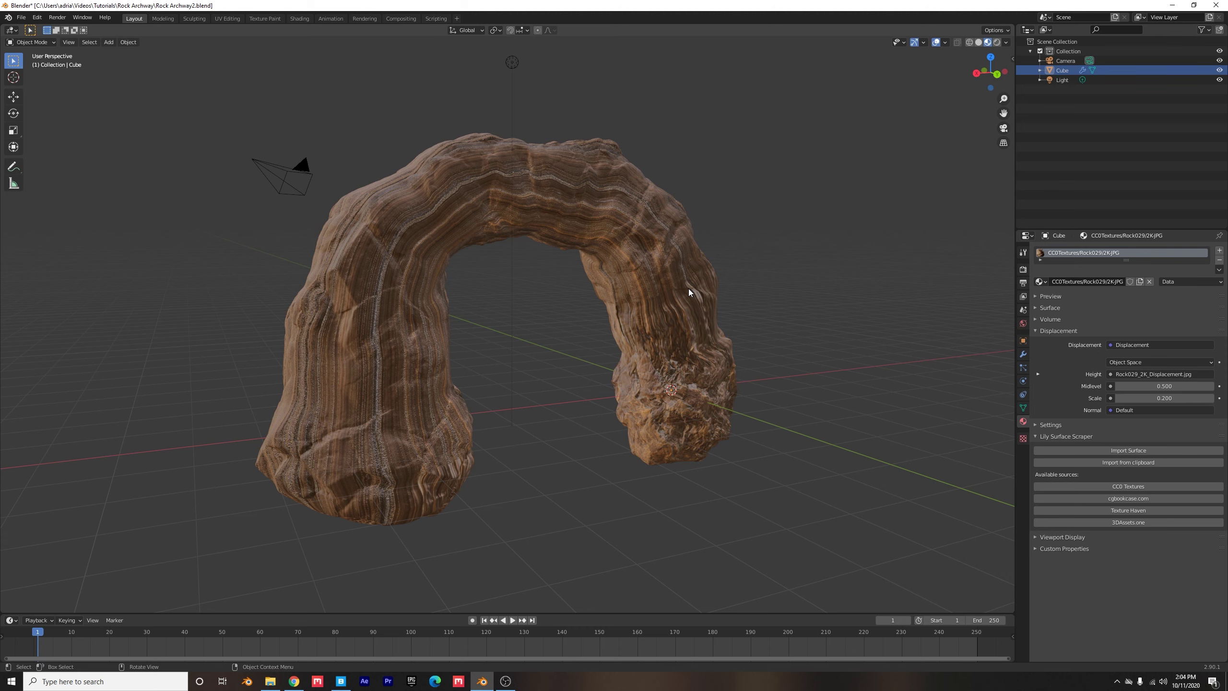
{"action": "key", "text": "Tab"}
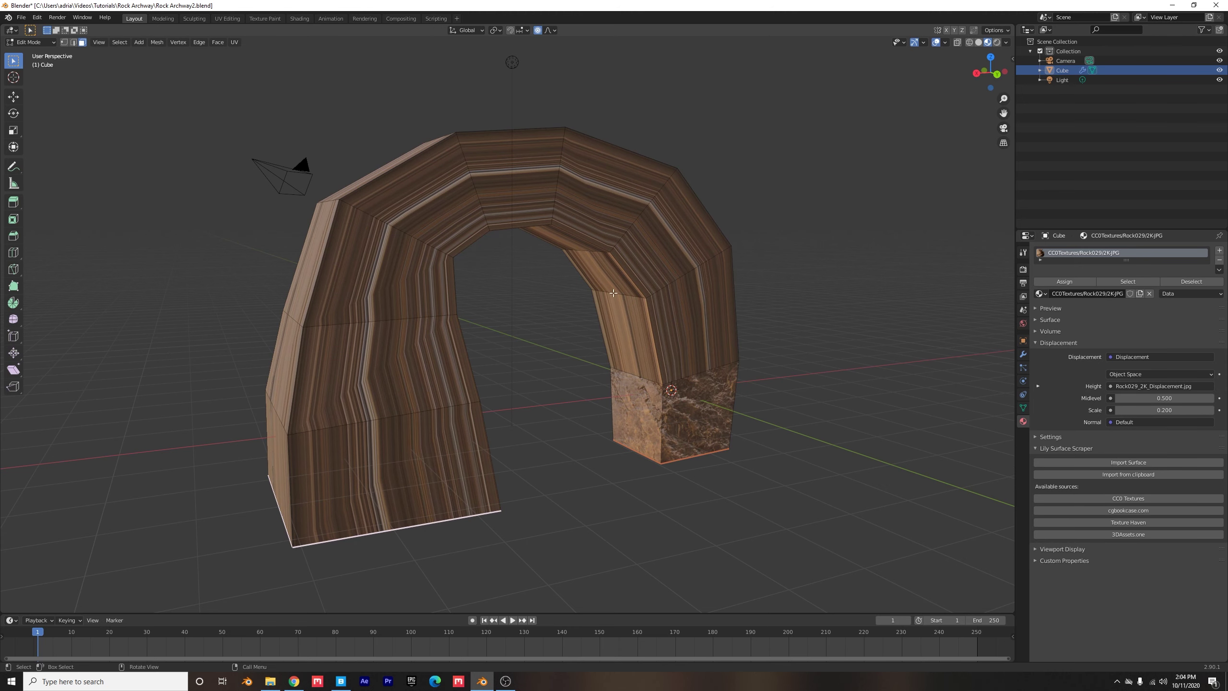
{"action": "key", "text": "a"}
{"action": "middle_click_drag", "start_coordinate": [419, 275], "coordinate": [601, 251]}
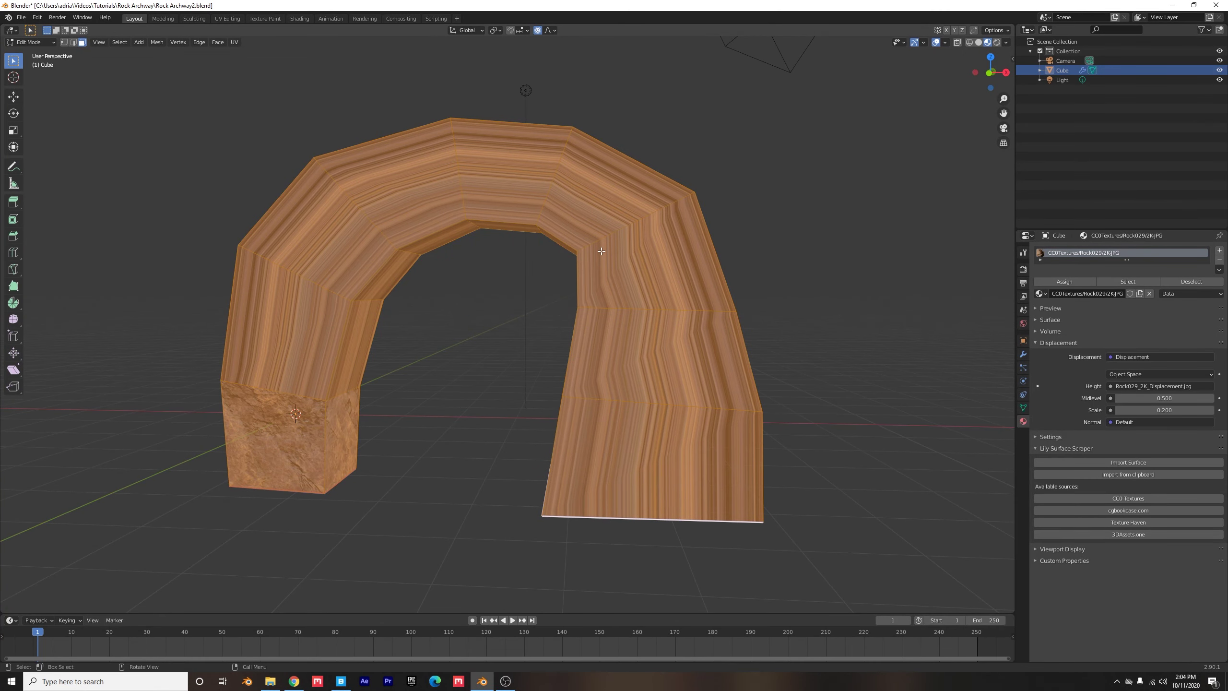
{"action": "key", "text": "u"}
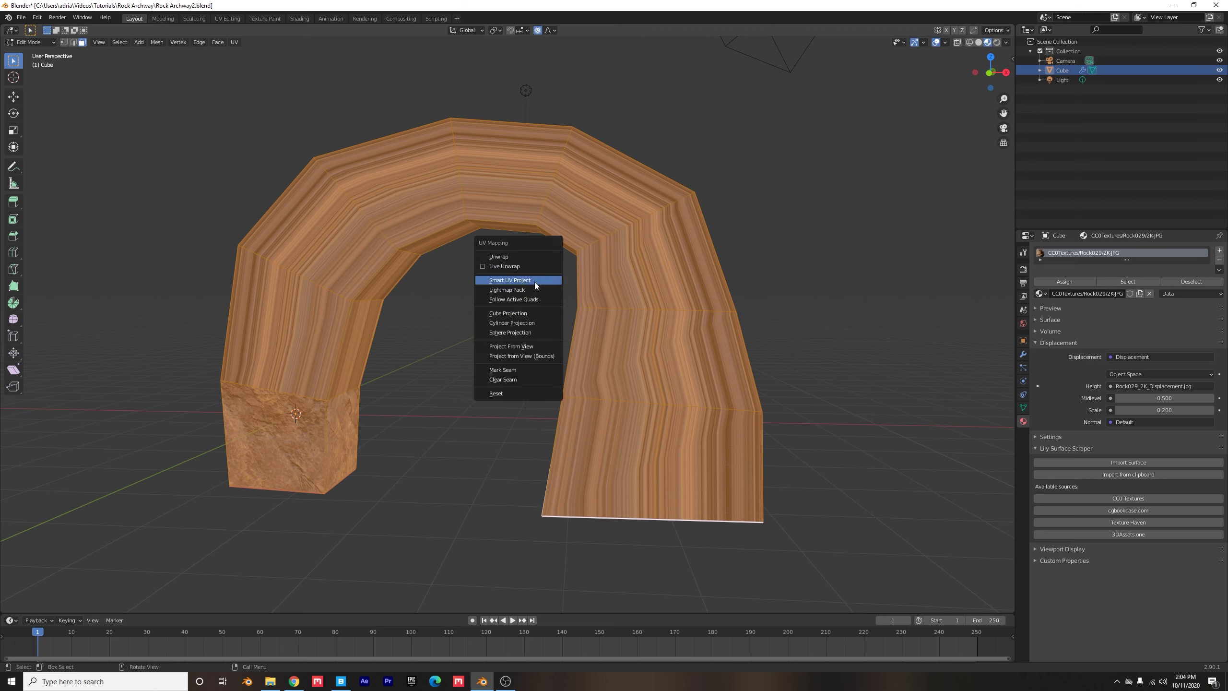
{"action": "left_click", "coordinate": [527, 314]}
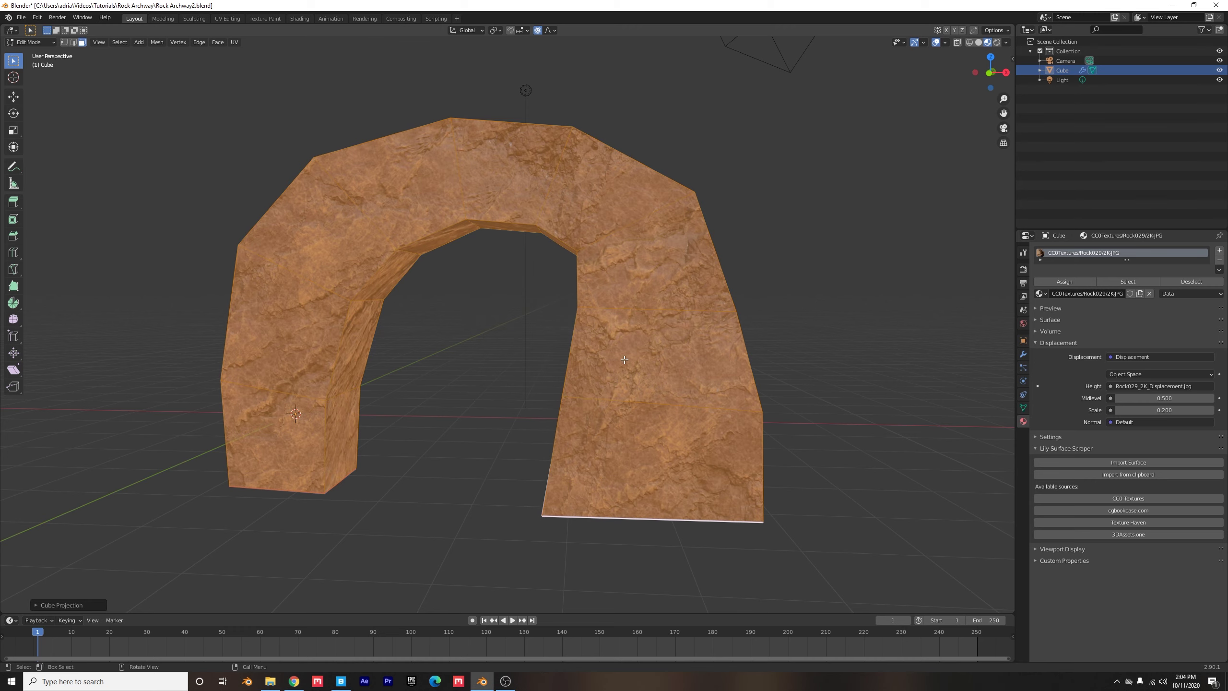
{"action": "middle_click_drag", "start_coordinate": [529, 312], "coordinate": [370, 348]}
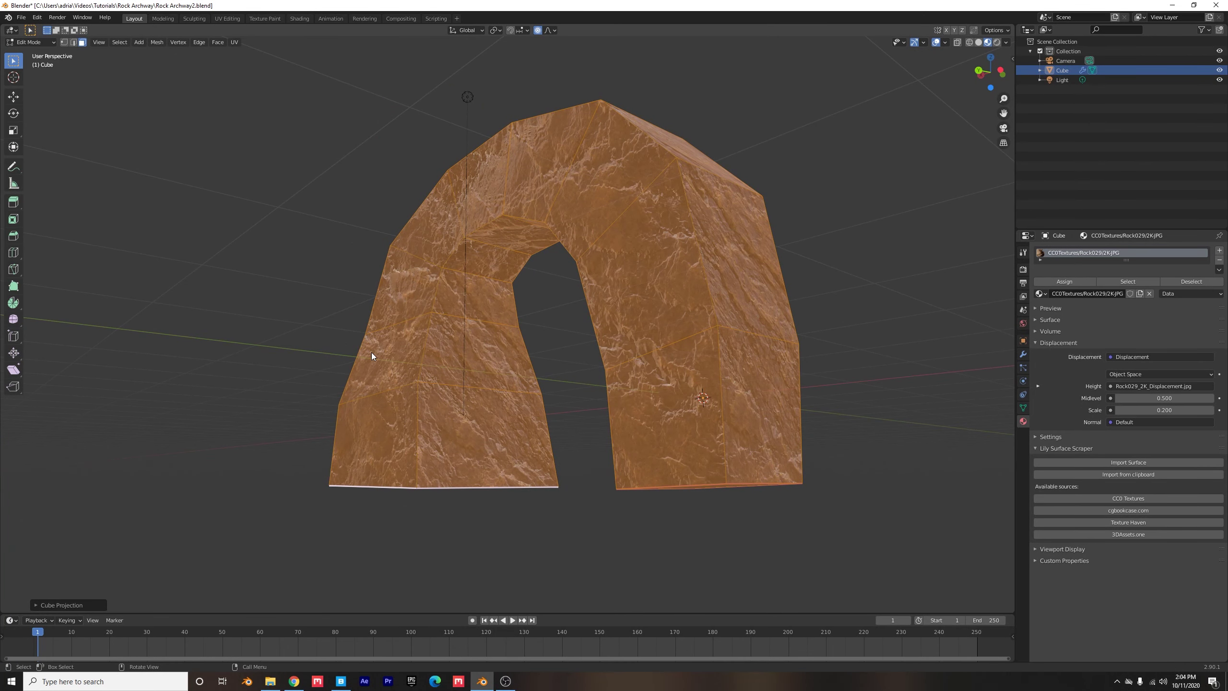
{"action": "key", "text": "Tab"}
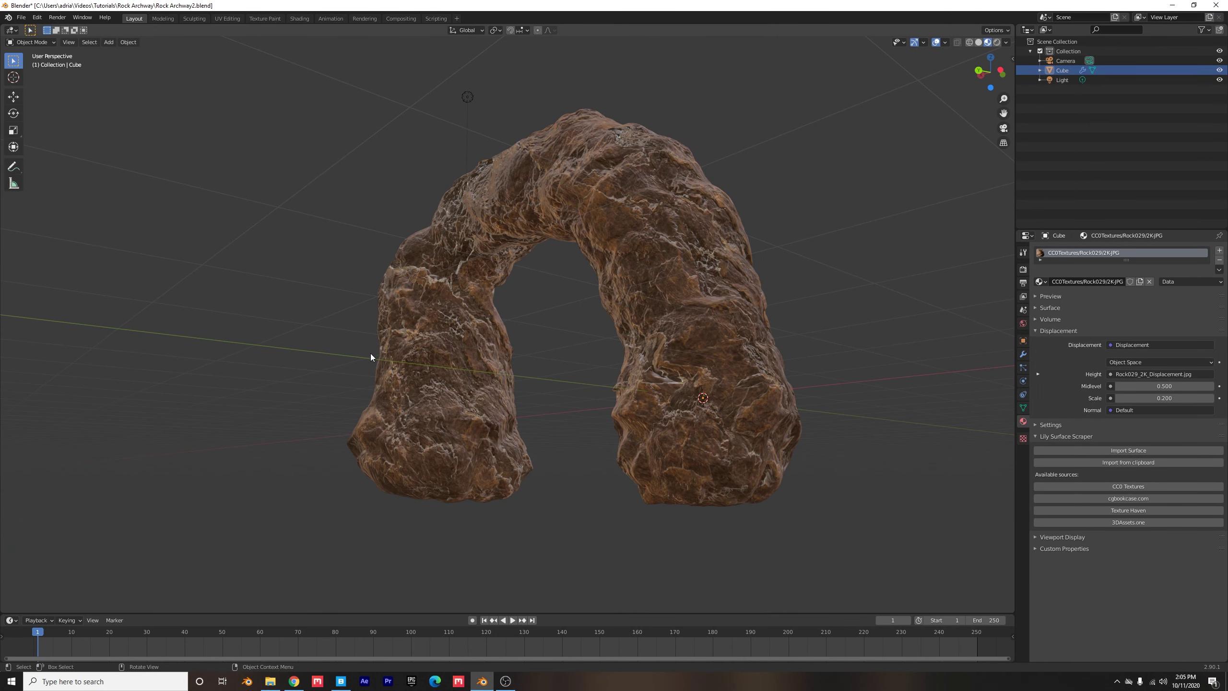
{"action": "middle_click_drag", "start_coordinate": [668, 261], "coordinate": [608, 339]}
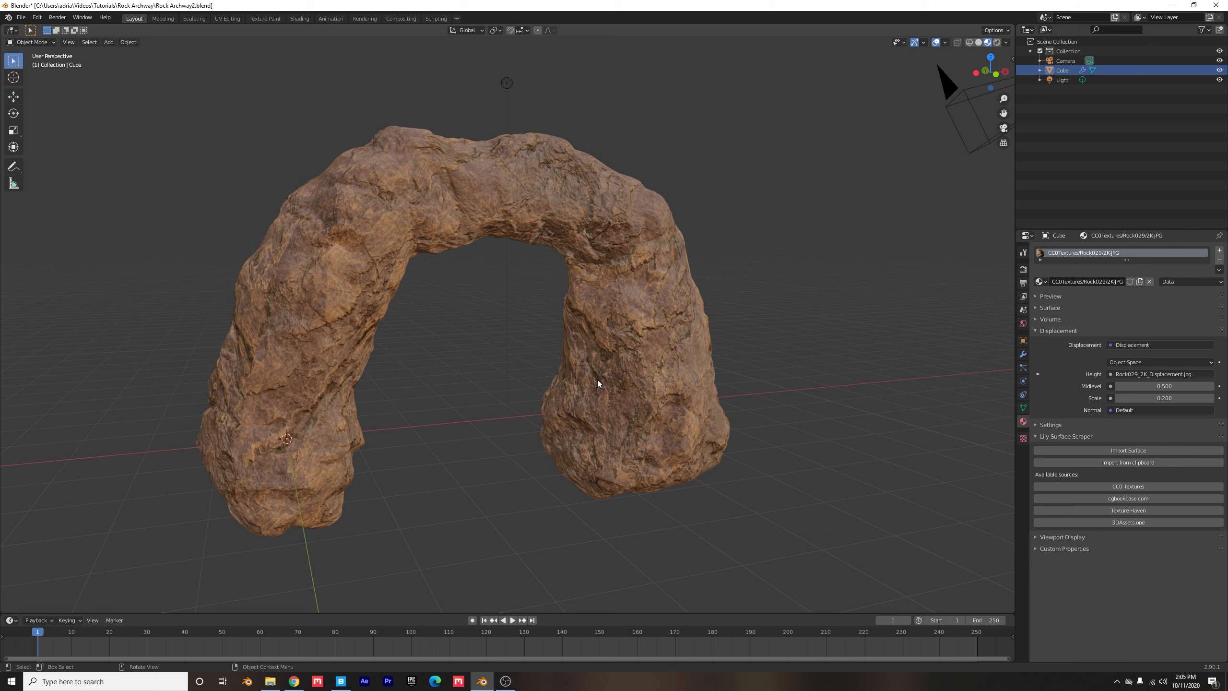
Step: Assign a Sky Texture to the world background color and display the scene in Rendered shading
{"action": "left_click", "coordinate": [1024, 324]}
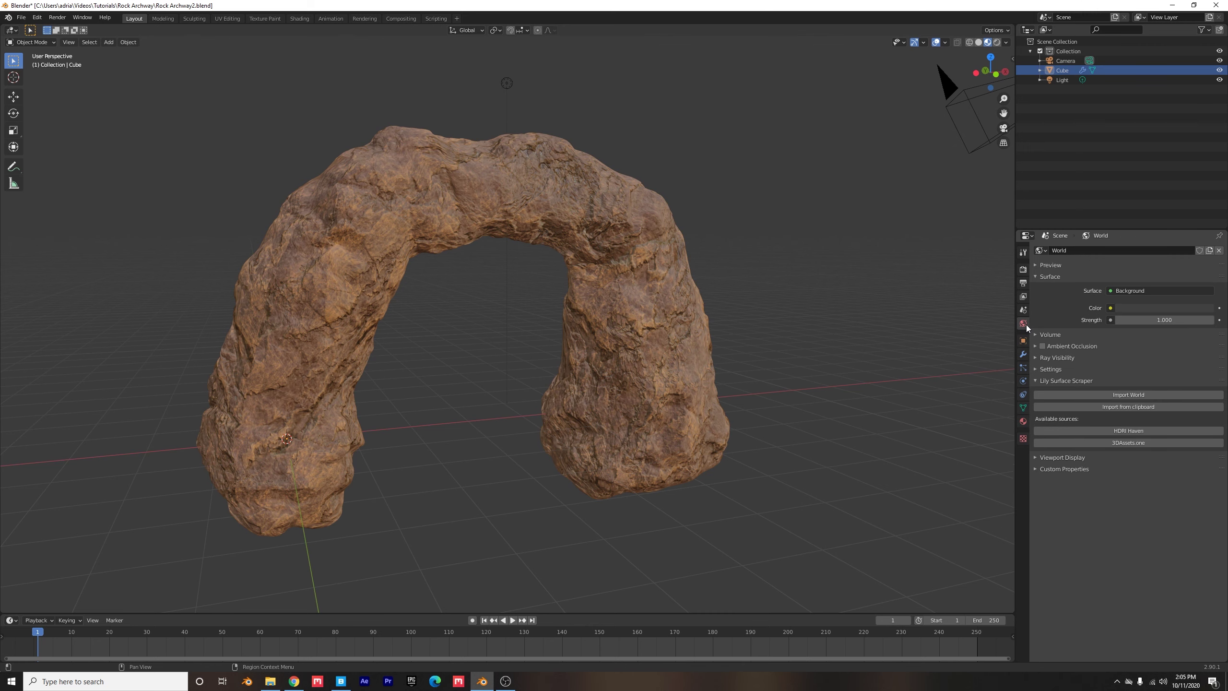
{"action": "left_click", "coordinate": [1111, 308]}
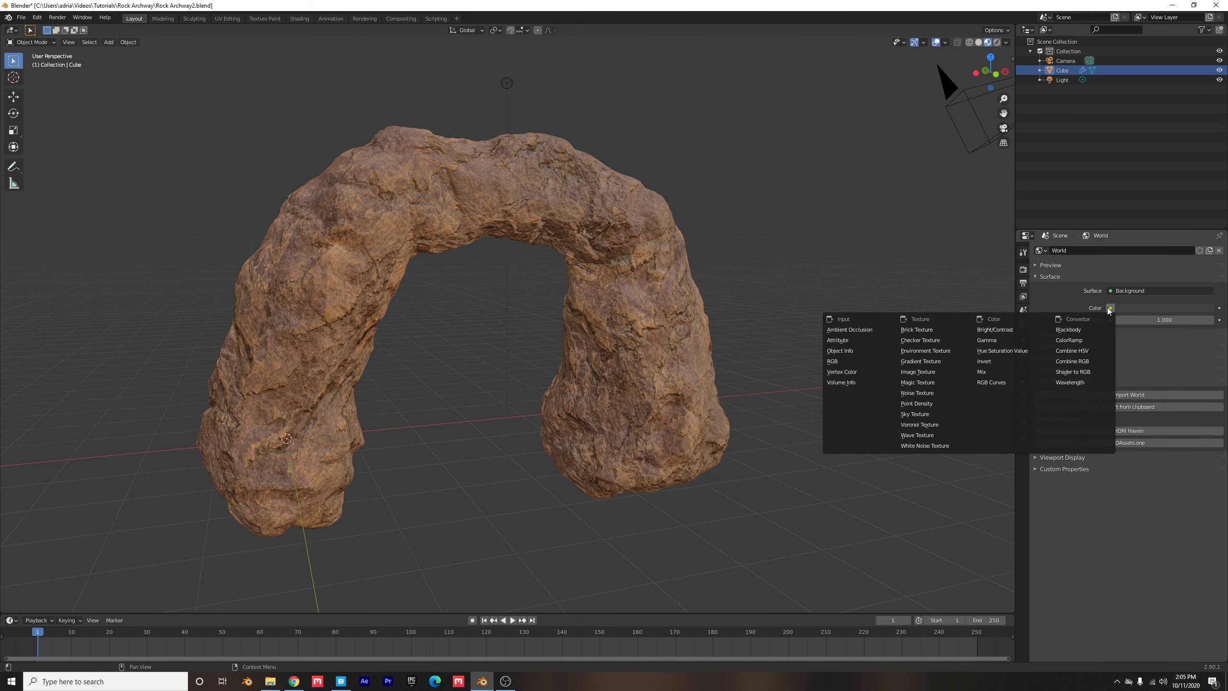
{"action": "left_click", "coordinate": [1112, 308]}
{"action": "left_click", "coordinate": [1110, 307]}
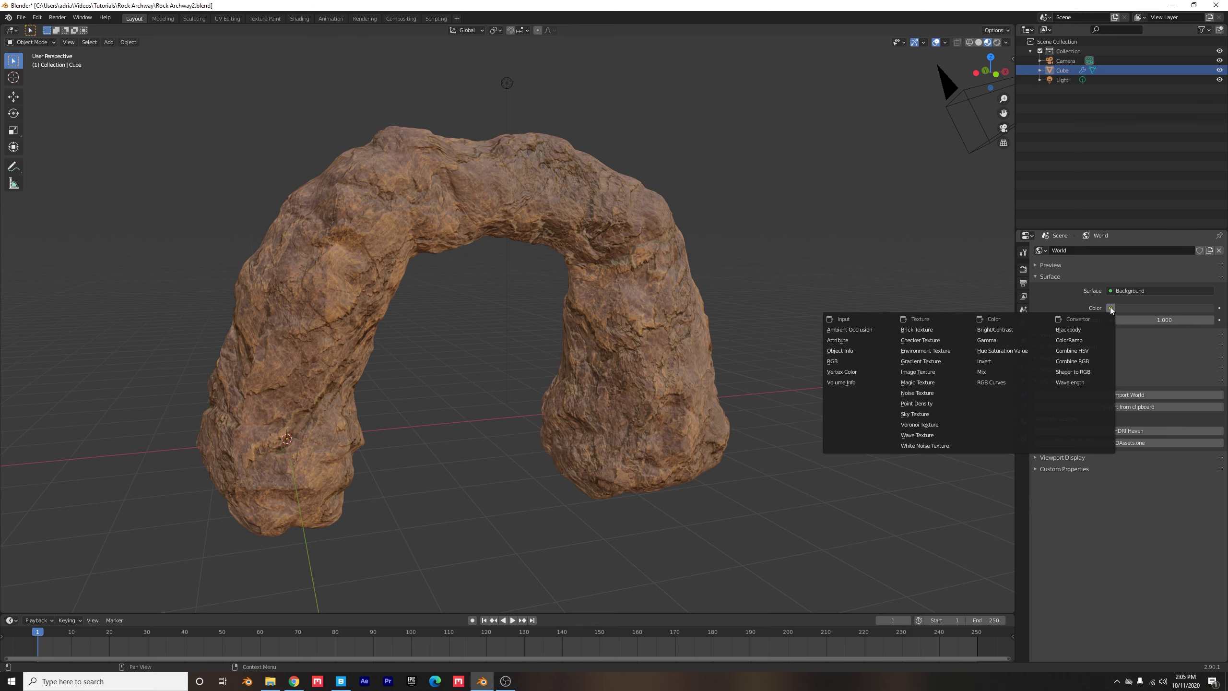
{"action": "left_click", "coordinate": [914, 414]}
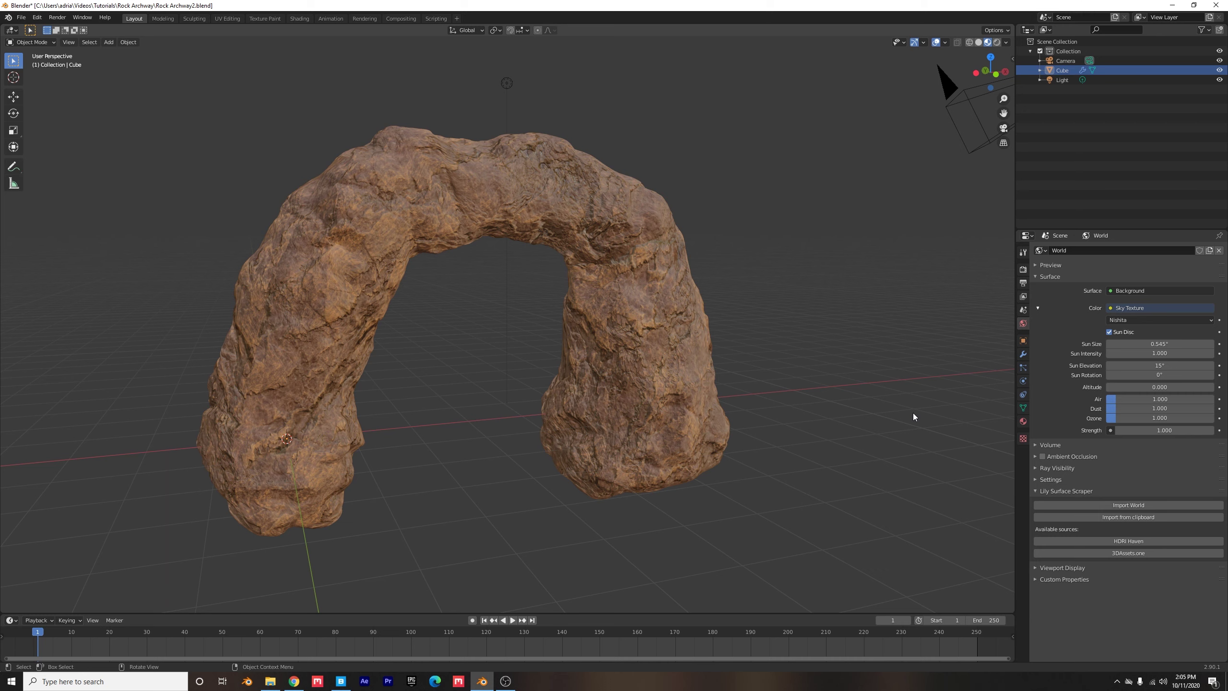
{"action": "key", "text": "z"}
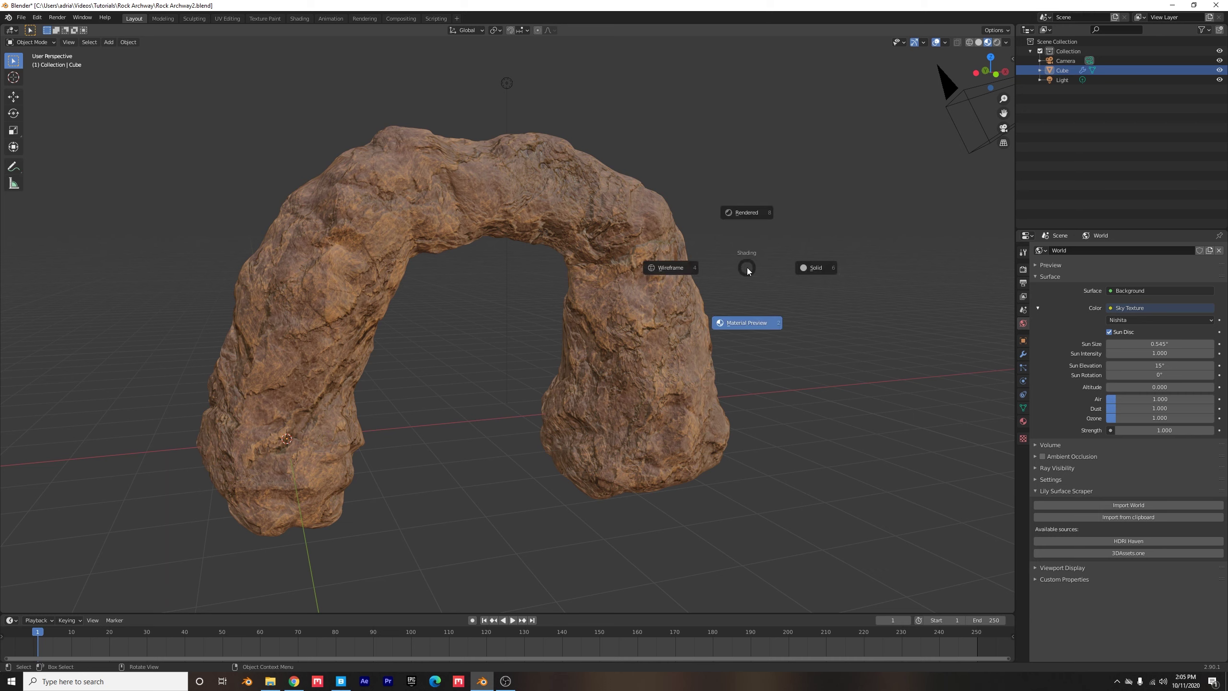
{"action": "left_click", "coordinate": [757, 215]}
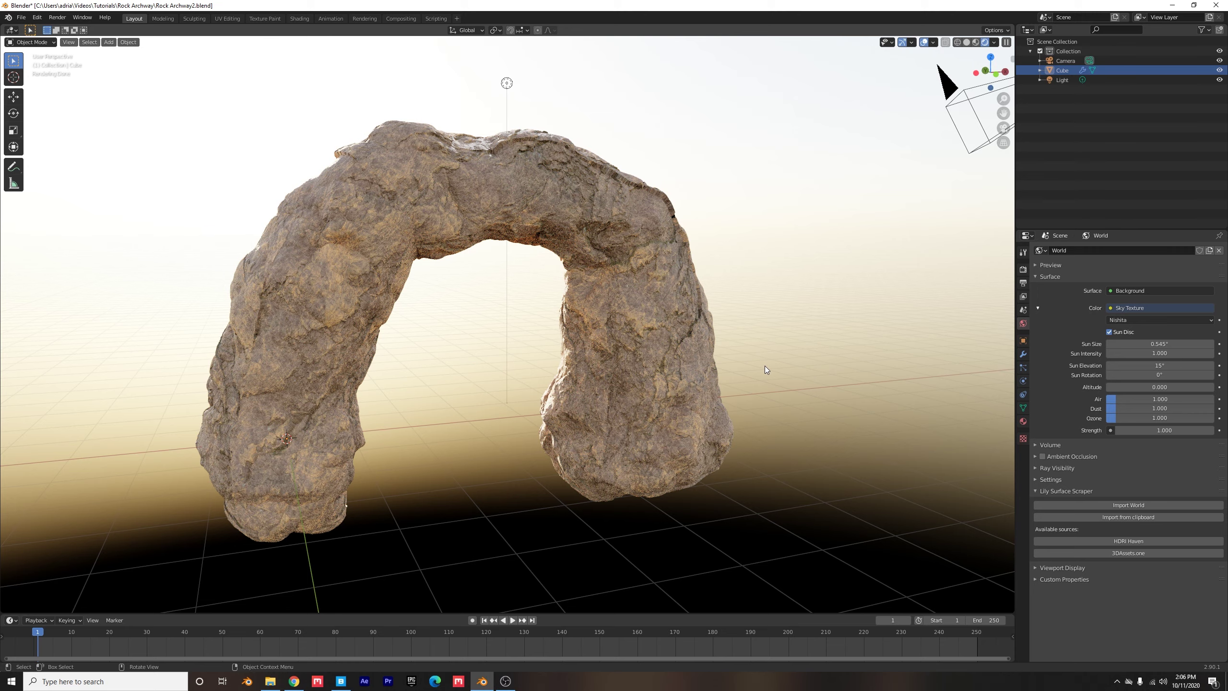
Step: Look through the camera and enable Render Region in the output dimensions
{"action": "key", "text": "KP_0"}
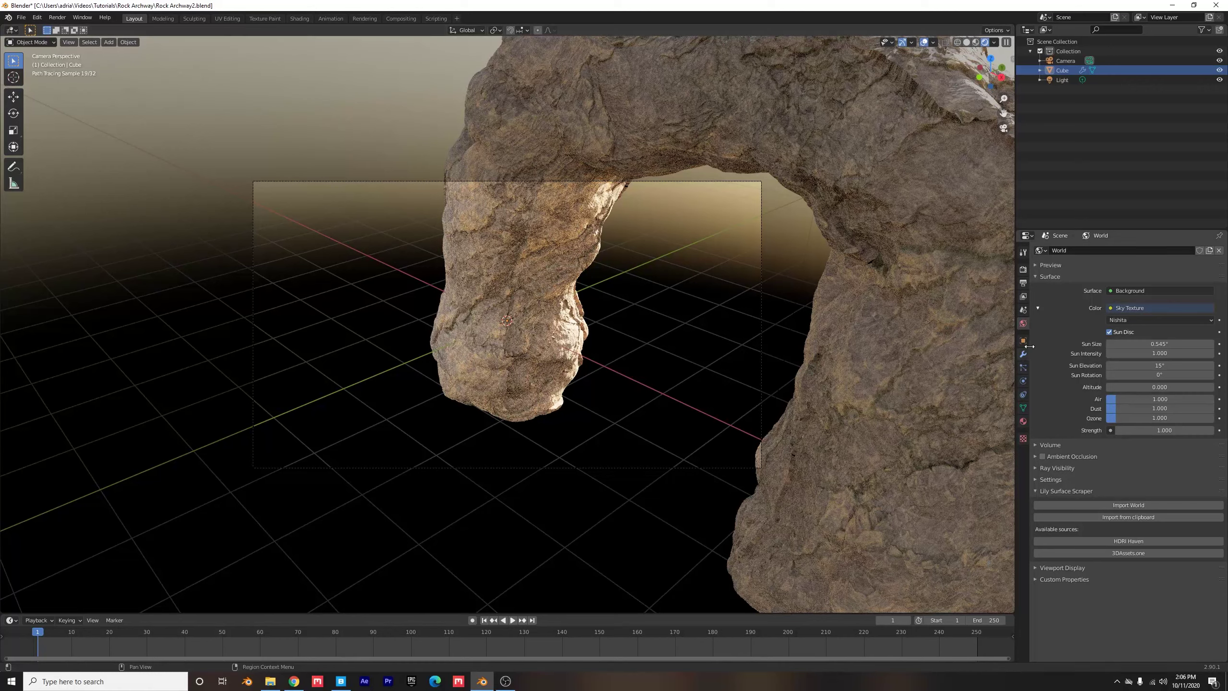
{"action": "left_click", "coordinate": [1023, 284]}
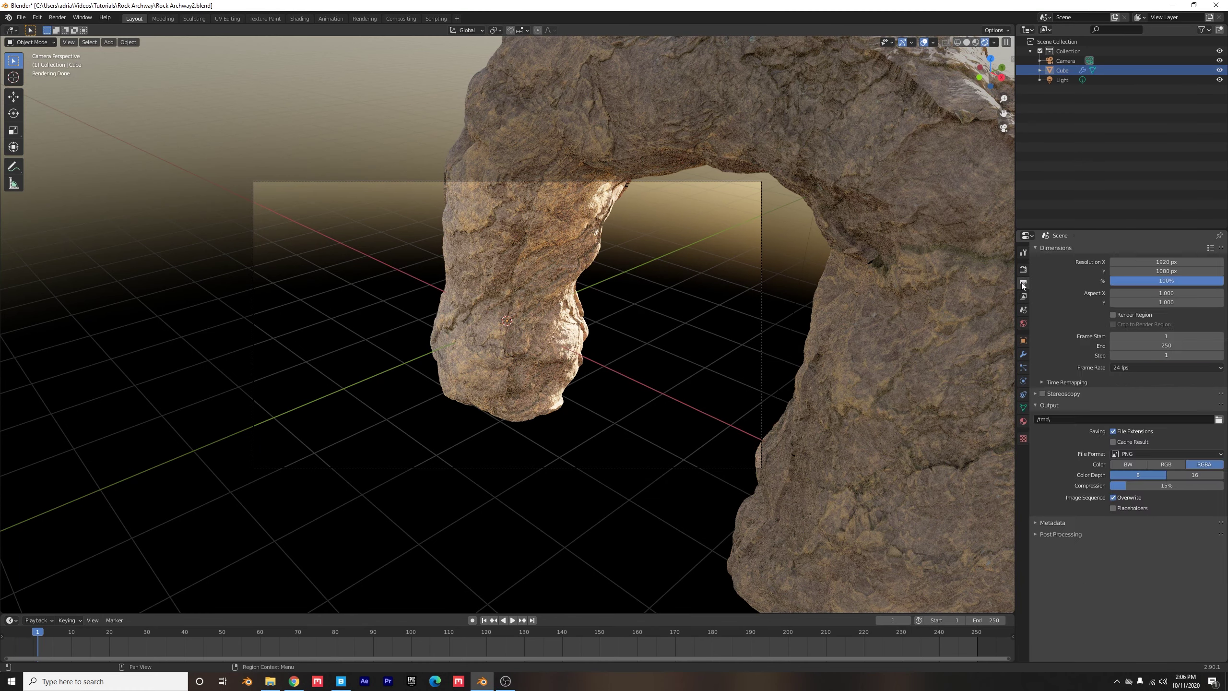
{"action": "left_click", "coordinate": [1115, 316]}
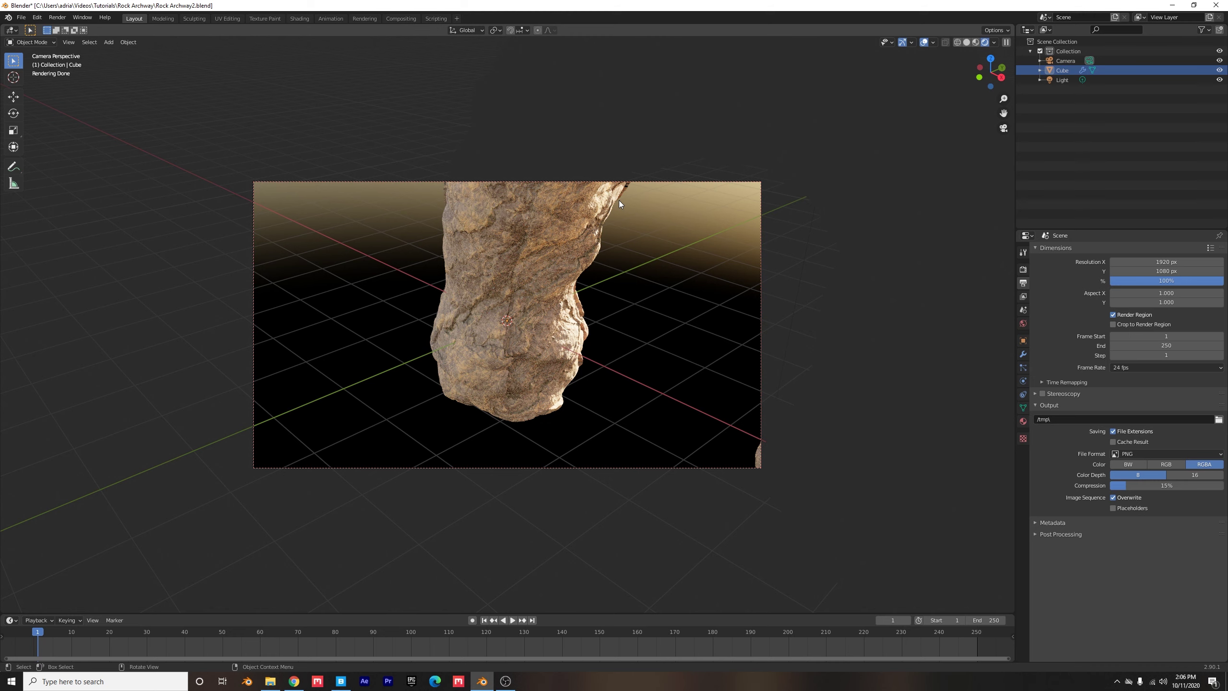
Step: Lock the camera to the view and reposition it so the whole arch fits in the frame
{"action": "key", "text": "n"}
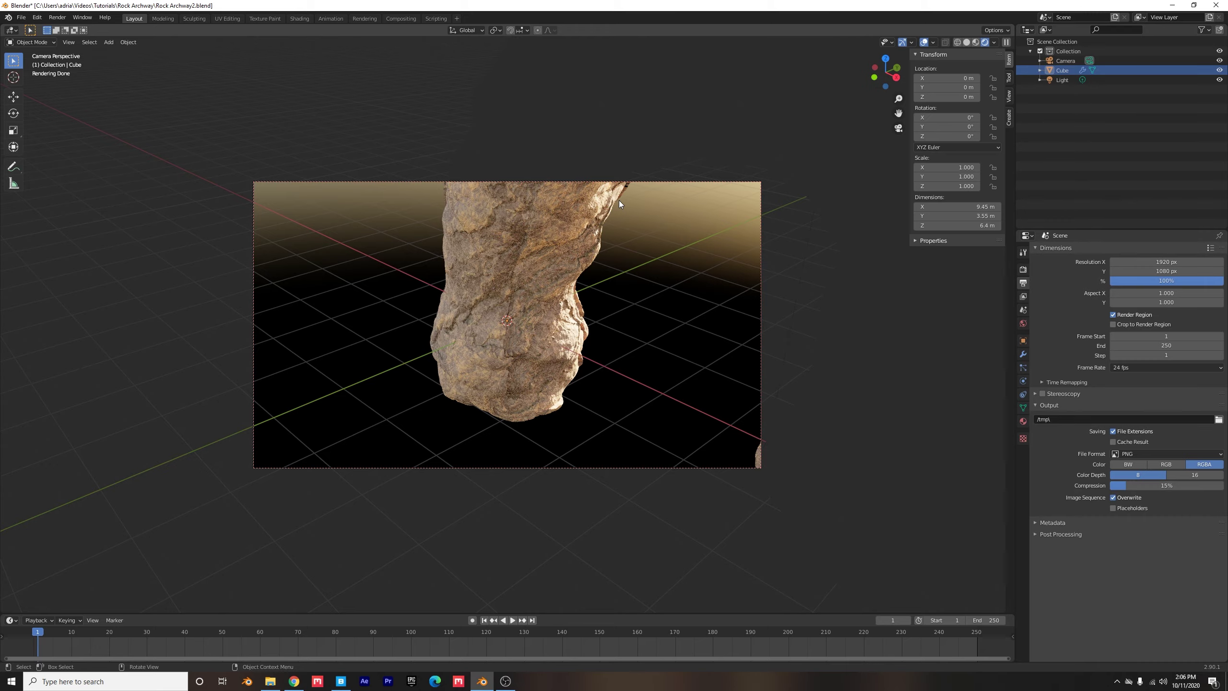
{"action": "left_click", "coordinate": [1009, 93]}
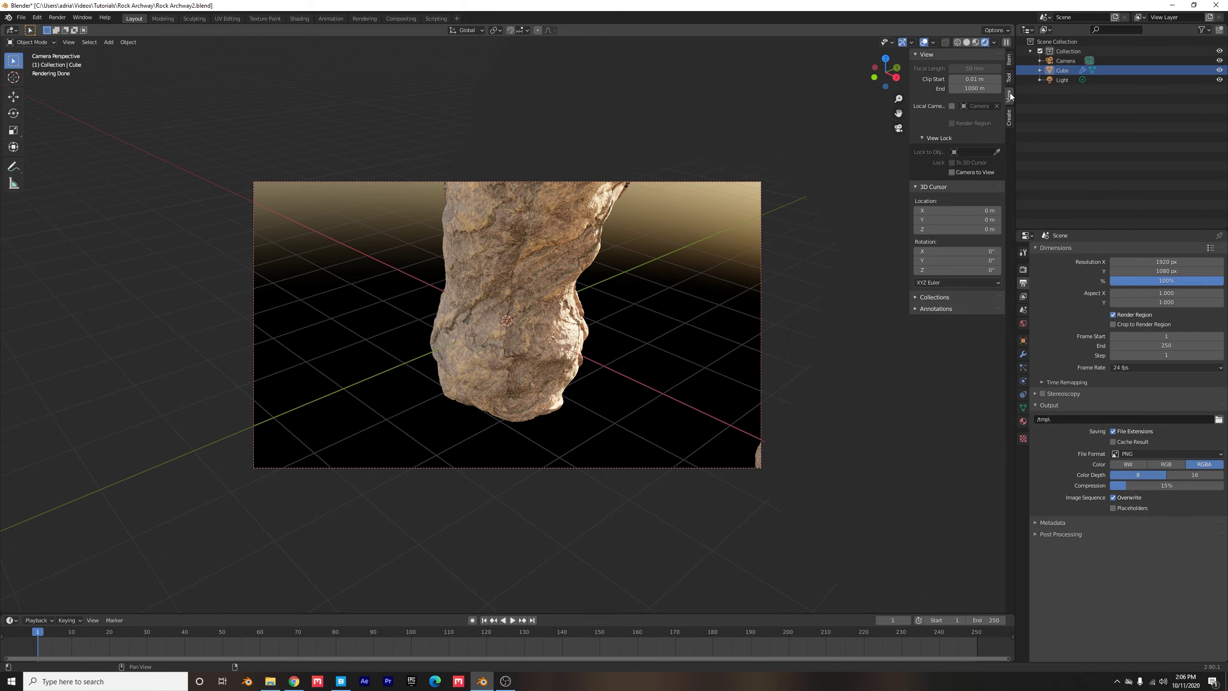
{"action": "scroll", "coordinate": [741, 221], "scroll_direction": "up", "scroll_amount": 3}
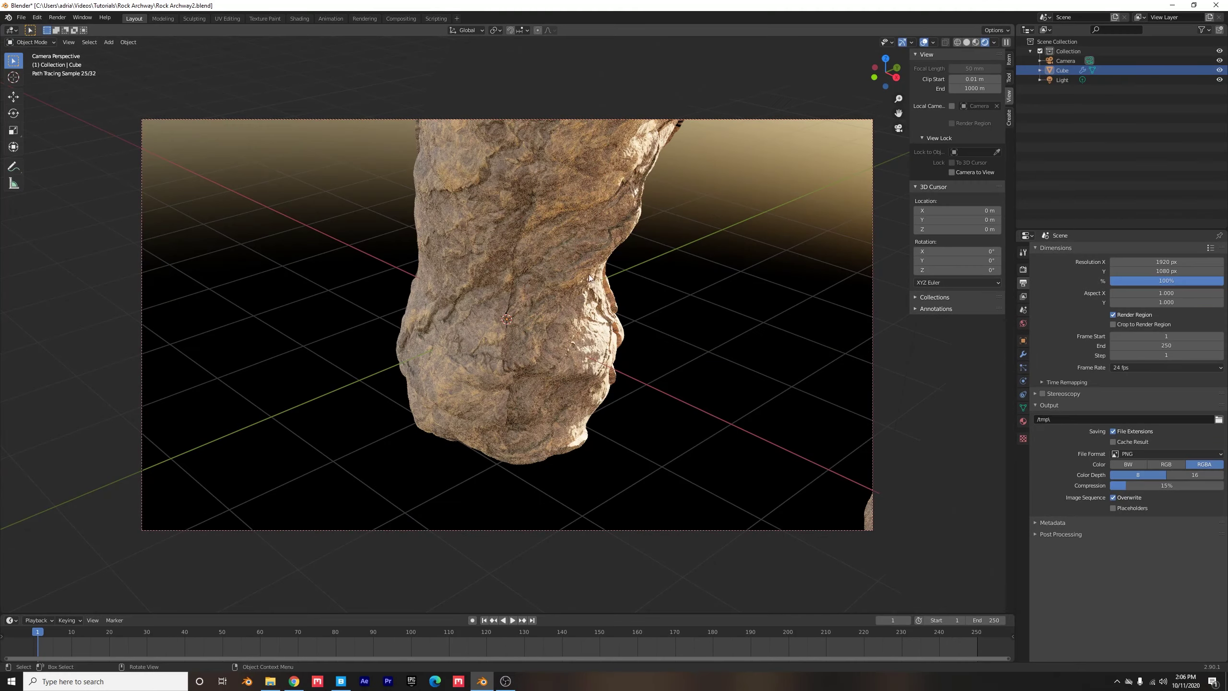
{"action": "left_click", "coordinate": [952, 172]}
{"action": "mouse_move", "coordinate": [577, 324]}
{"action": "middle_mouse_down"}
{"action": "mouse_move", "coordinate": [622, 291]}
{"action": "mouse_move", "coordinate": [649, 320]}
{"action": "mouse_move", "coordinate": [704, 312]}
{"action": "mouse_move", "coordinate": [615, 333]}
{"action": "middle_mouse_up"}
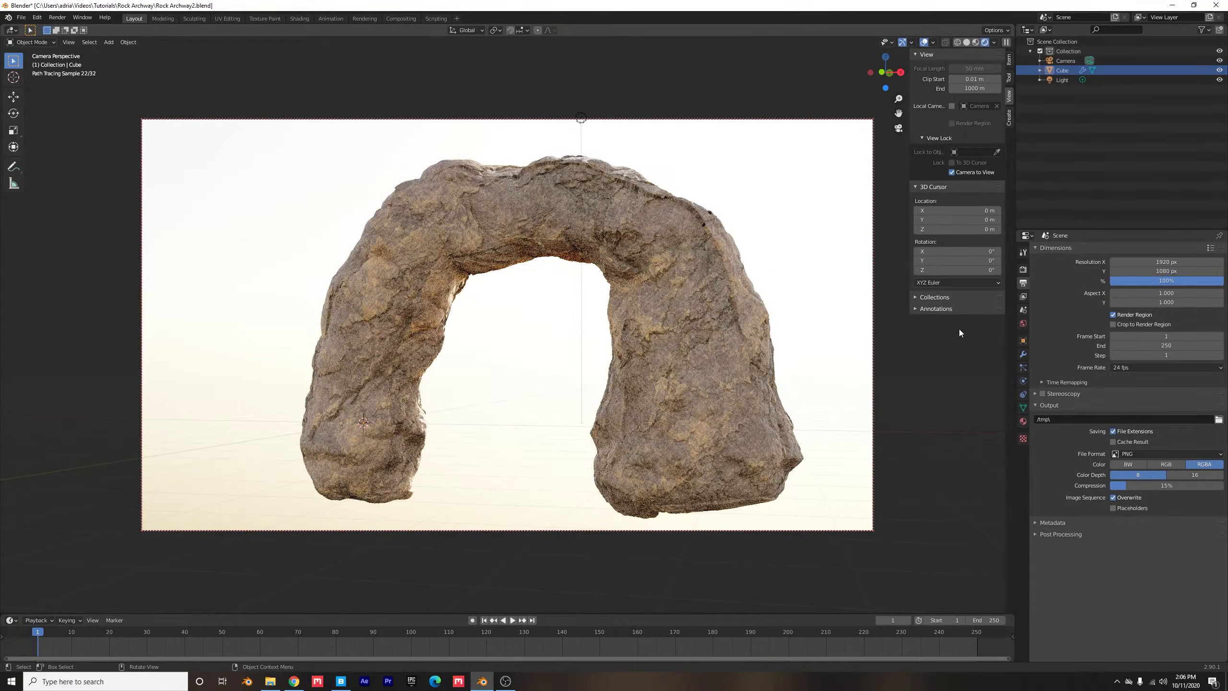
Step: Set the world sky's sun rotation to -51.9° and lower its sun elevation for warmer, low-angle light on the arch
{"action": "left_click", "coordinate": [1024, 323]}
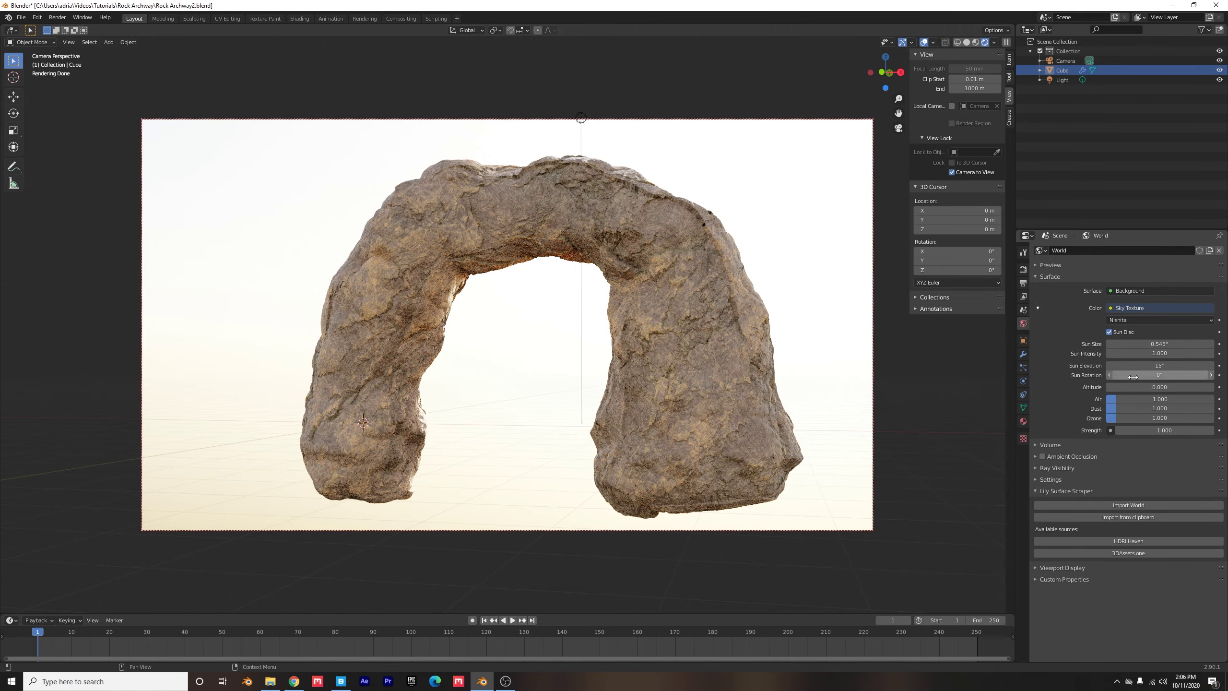
{"action": "mouse_move", "coordinate": [1160, 375]}
{"action": "left_mouse_down"}
{"action": "mouse_move", "coordinate": [1184, 376]}
{"action": "mouse_move", "coordinate": [1087, 376]}
{"action": "left_mouse_up"}
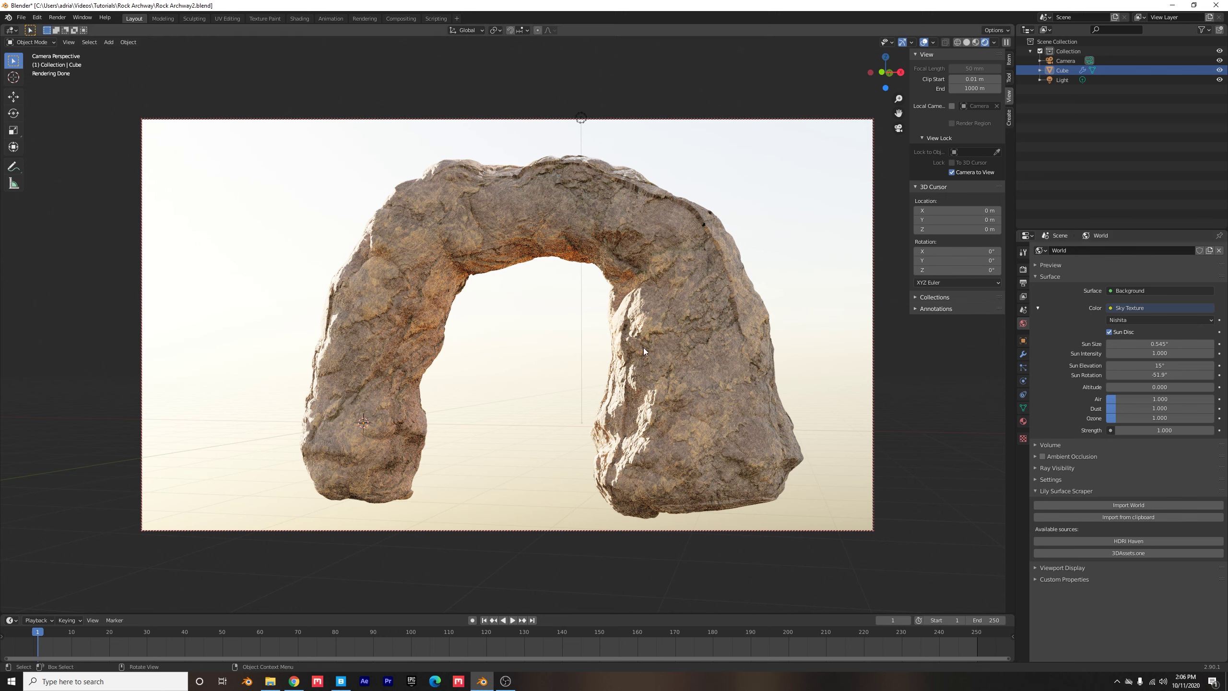
{"action": "left_click_drag", "start_coordinate": [1171, 365], "coordinate": [1140, 365]}
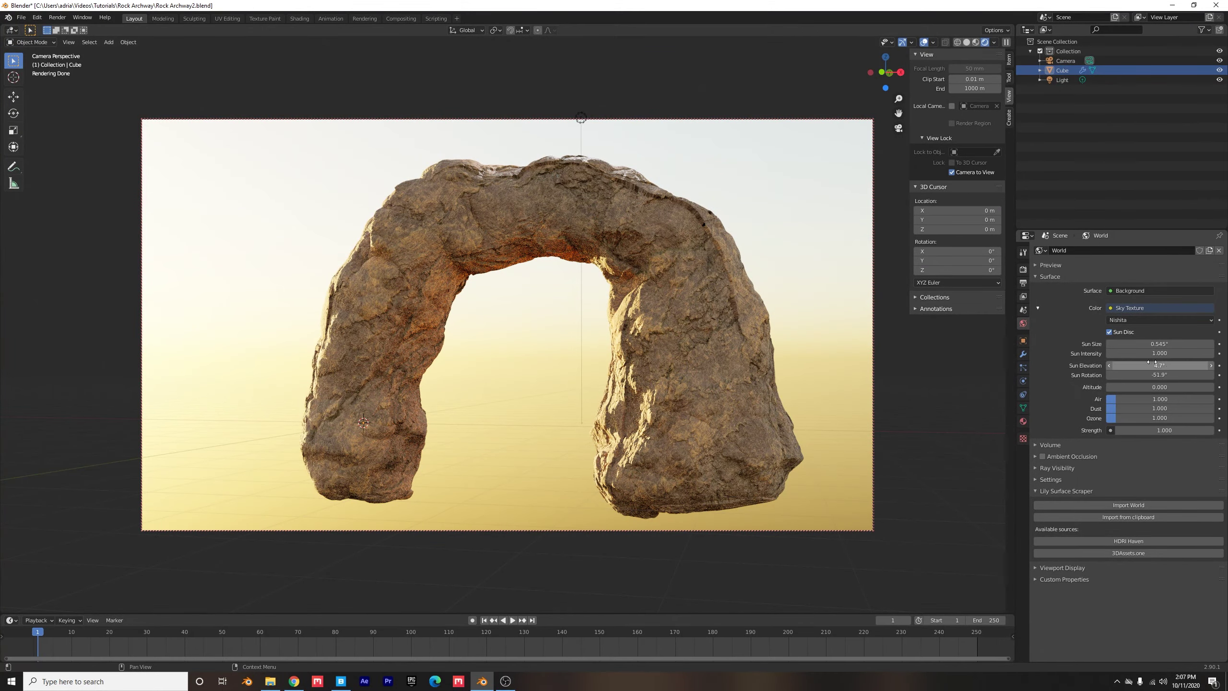
Step: Enable a transparent film background in the render settings
{"action": "left_click", "coordinate": [1024, 269]}
{"action": "left_click", "coordinate": [1047, 419]}
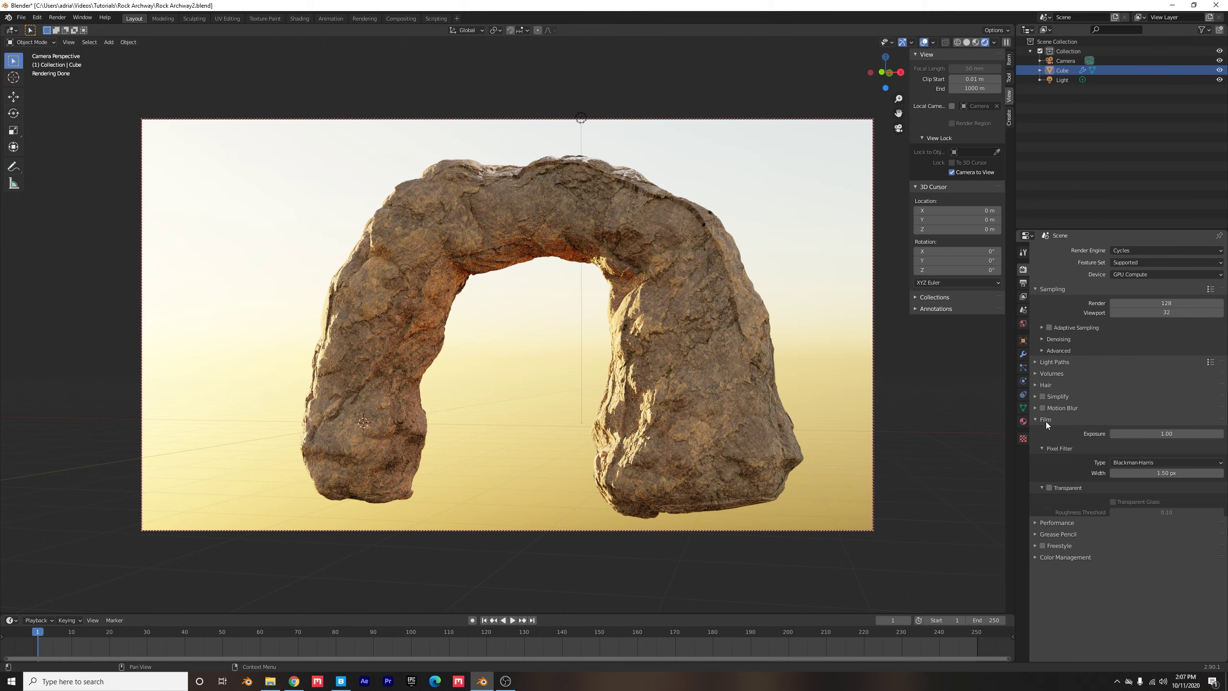
{"action": "left_click", "coordinate": [1049, 489]}
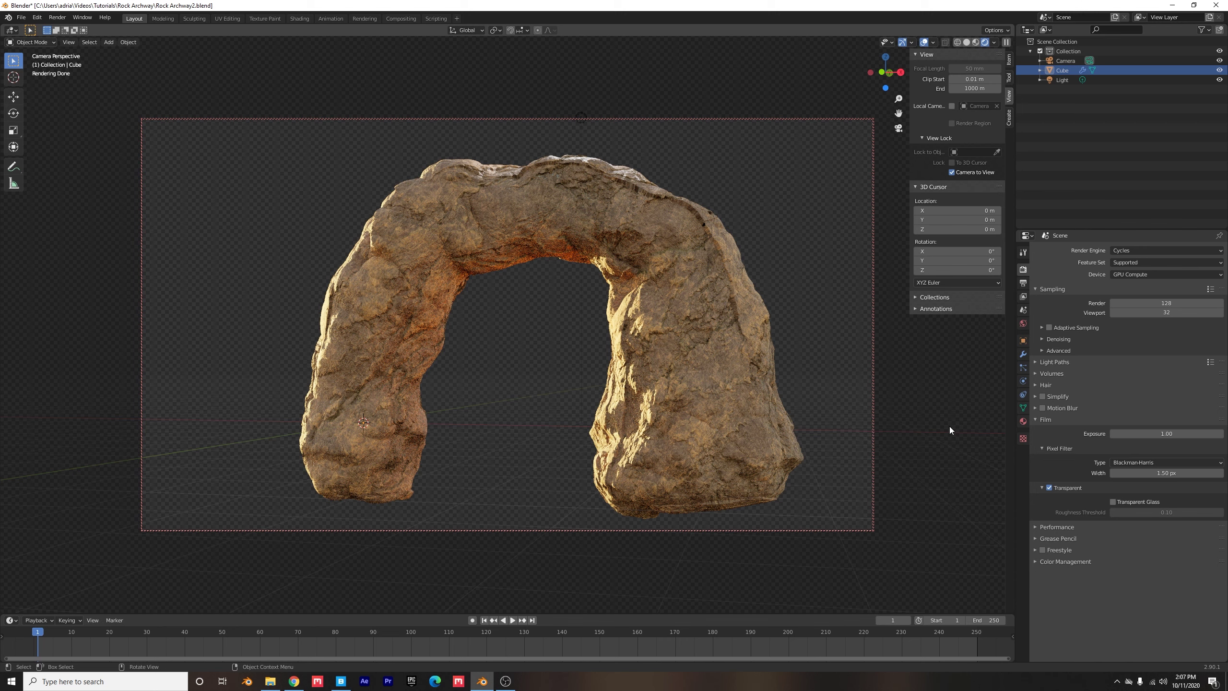
Step: Set the render samples to 100 with Adaptive Sampling enabled, and reveal the Denoising options
{"action": "left_click", "coordinate": [1151, 301]}
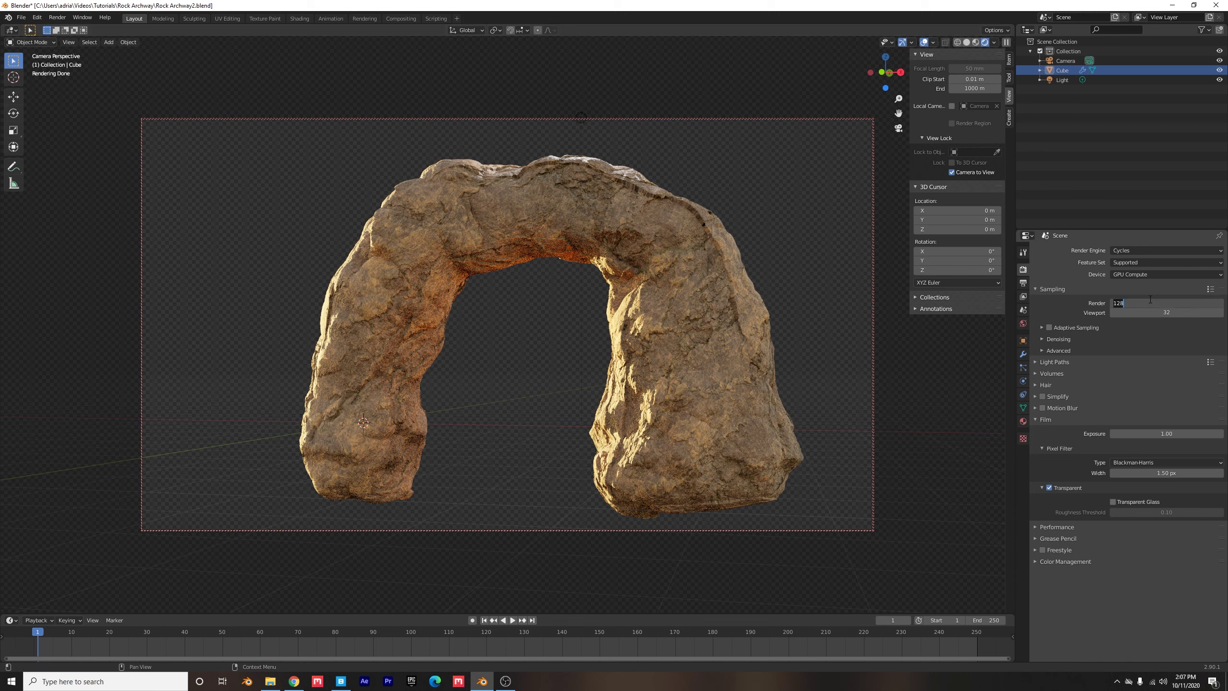
{"action": "type", "text": "100"}
{"action": "key", "text": "Return"}
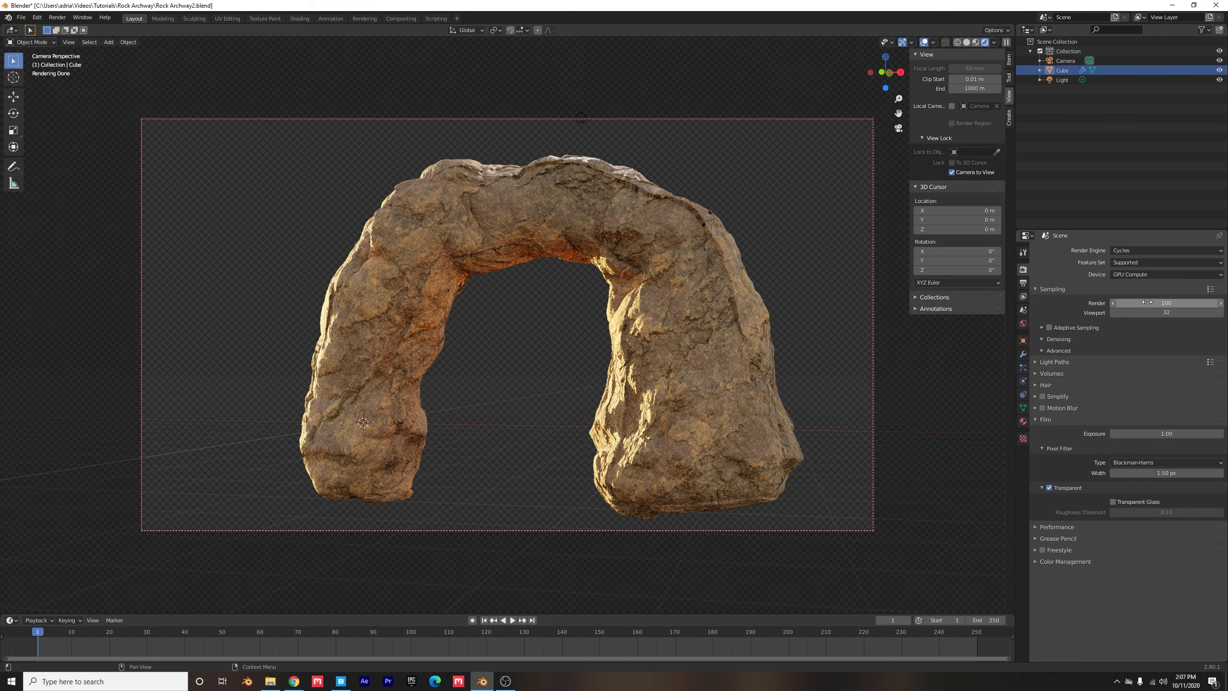
{"action": "left_click", "coordinate": [1049, 327]}
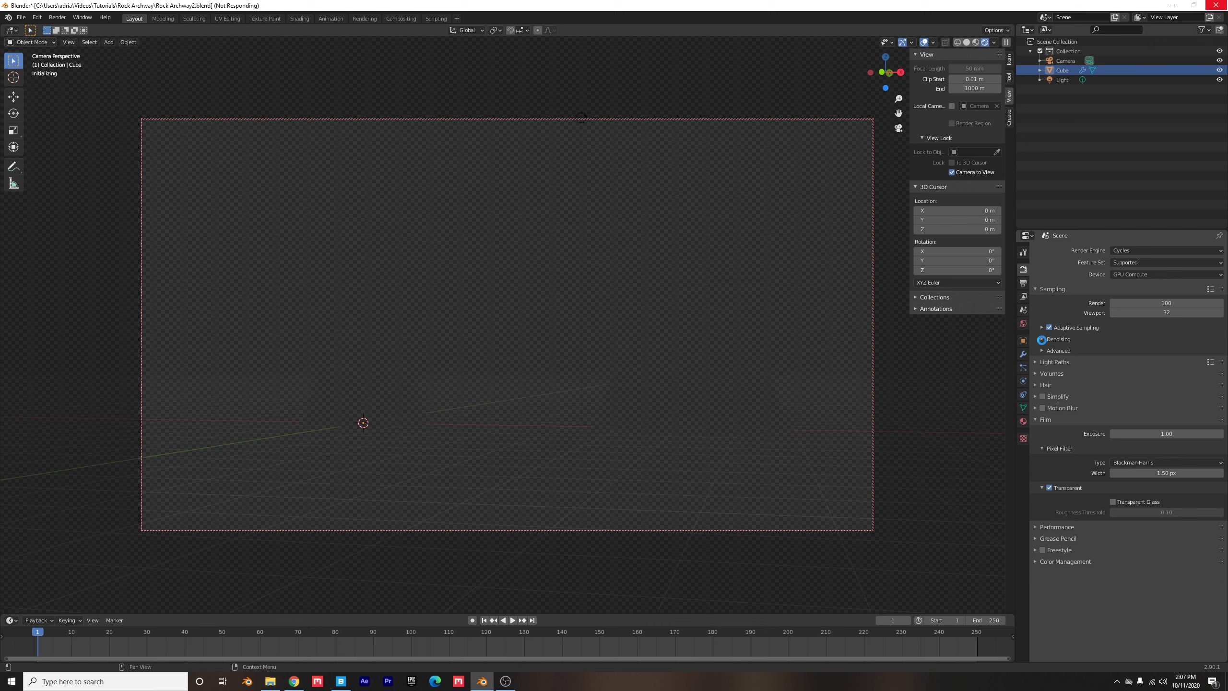
{"action": "left_click", "coordinate": [1042, 339]}
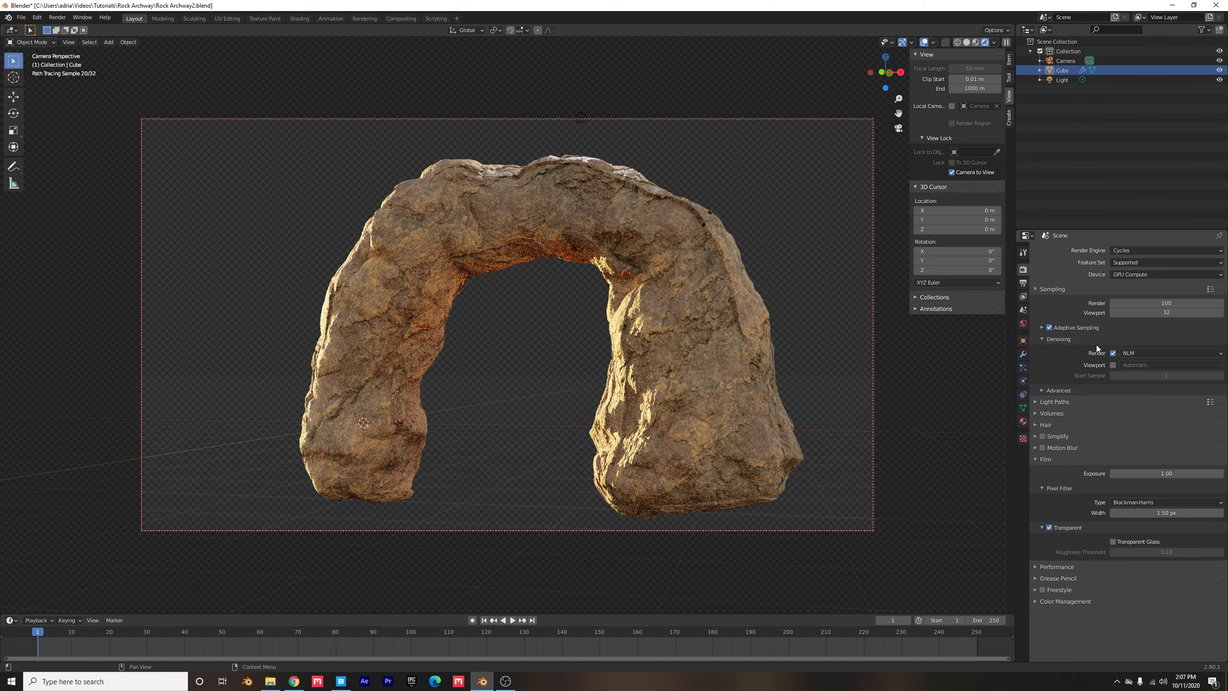